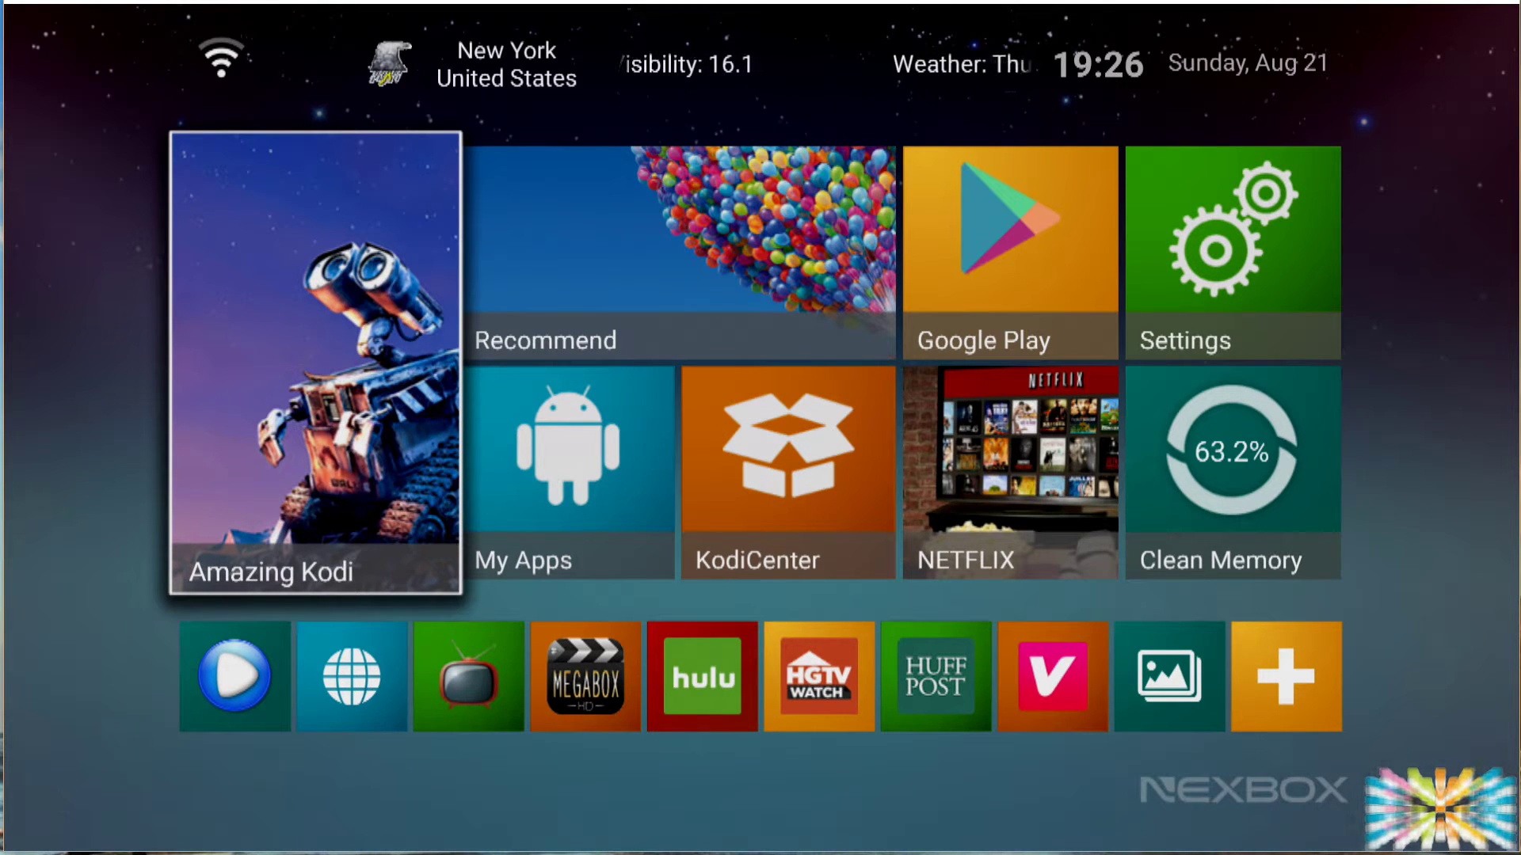
Launch ES File Explorer from the installed apps and expand its list of Local locations
click(611, 420)
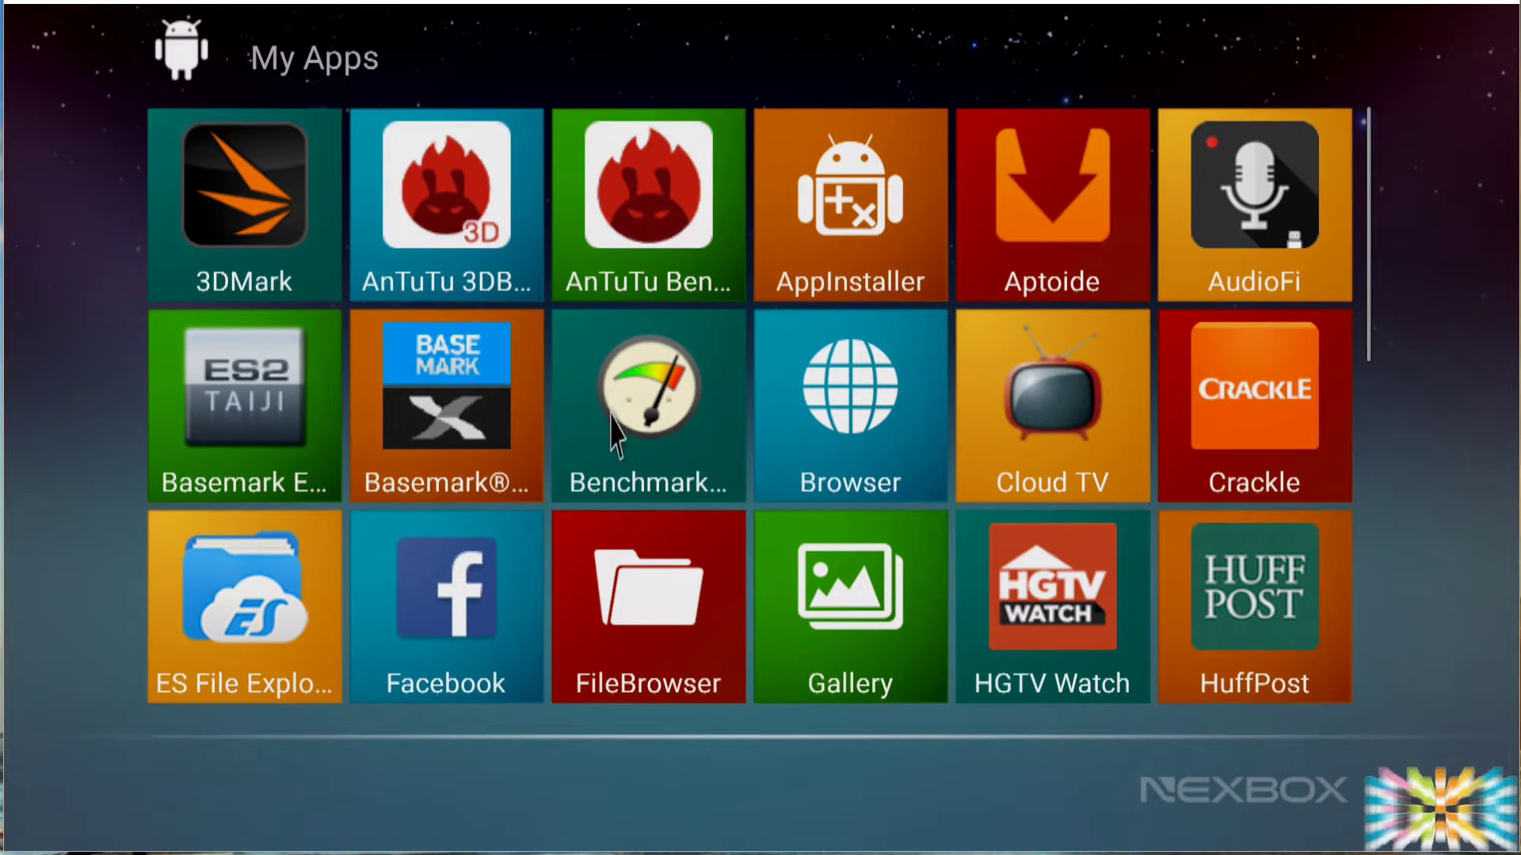
click(299, 691)
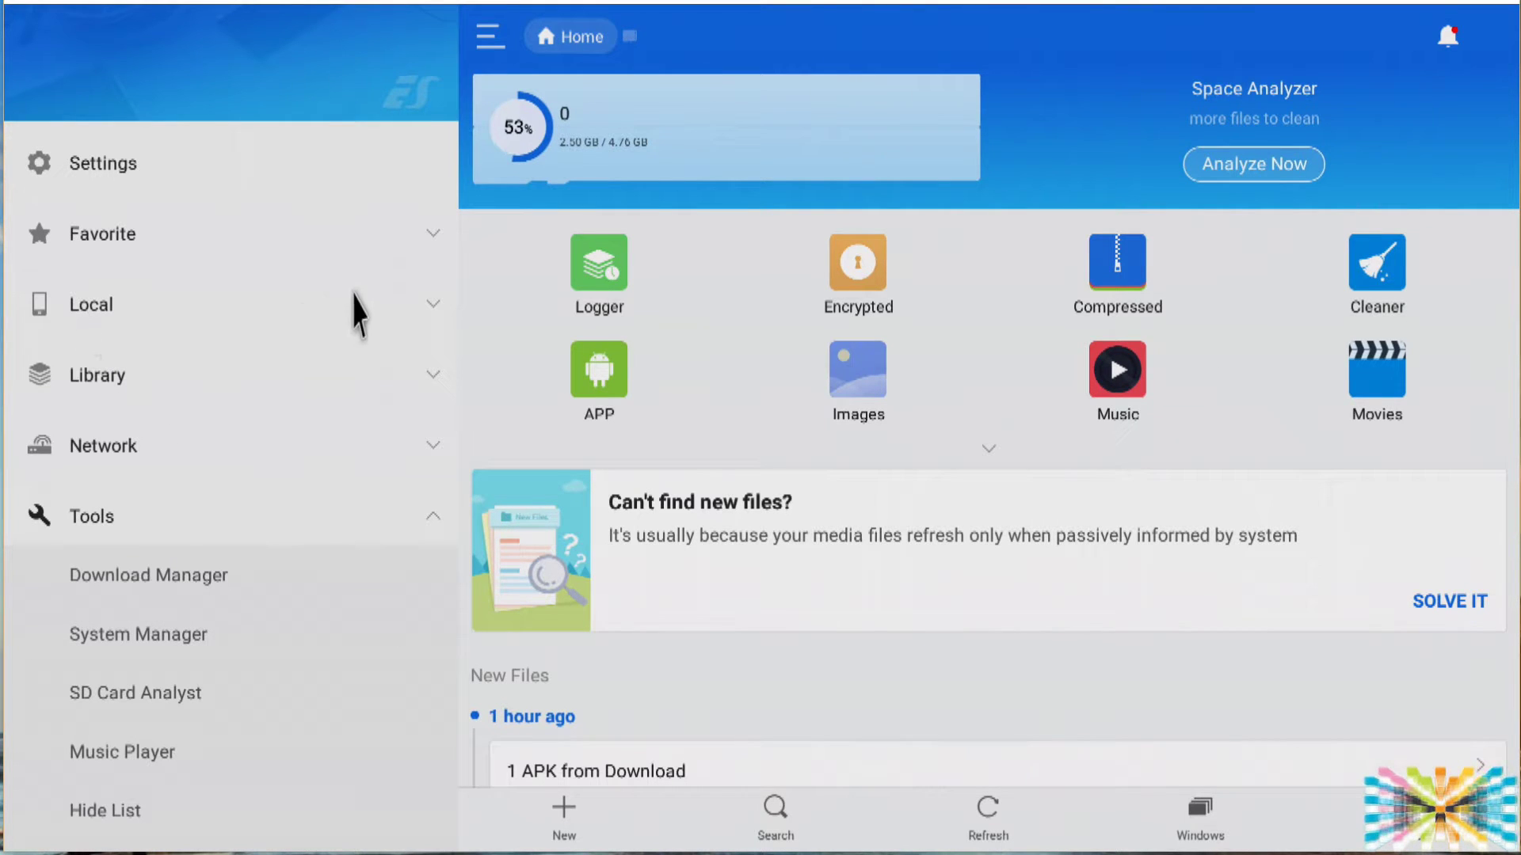
click(416, 307)
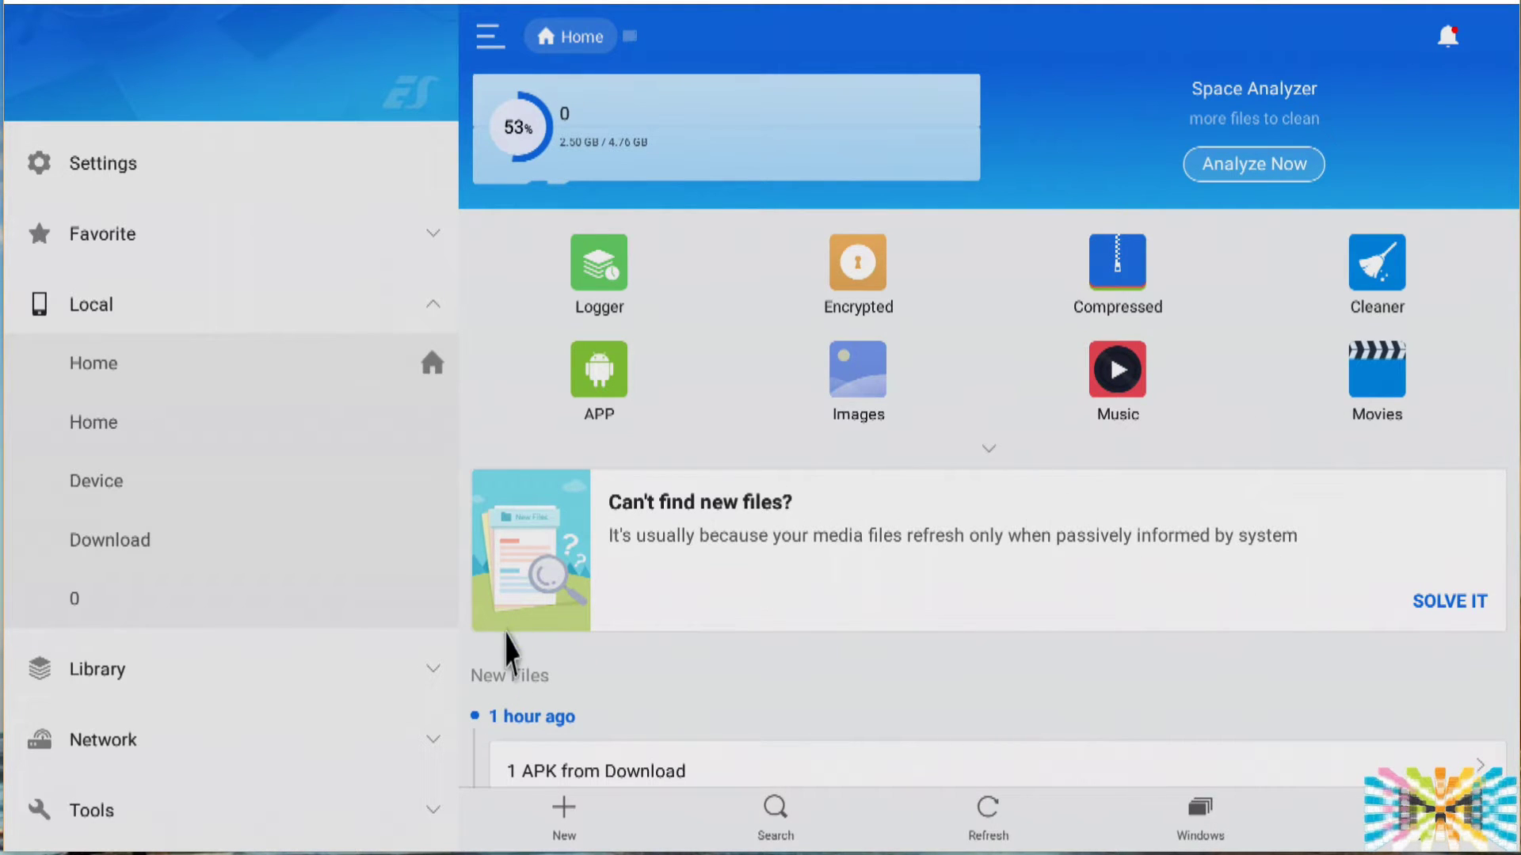
Look through the home page's full set of shortcuts and its New Files list
click(990, 460)
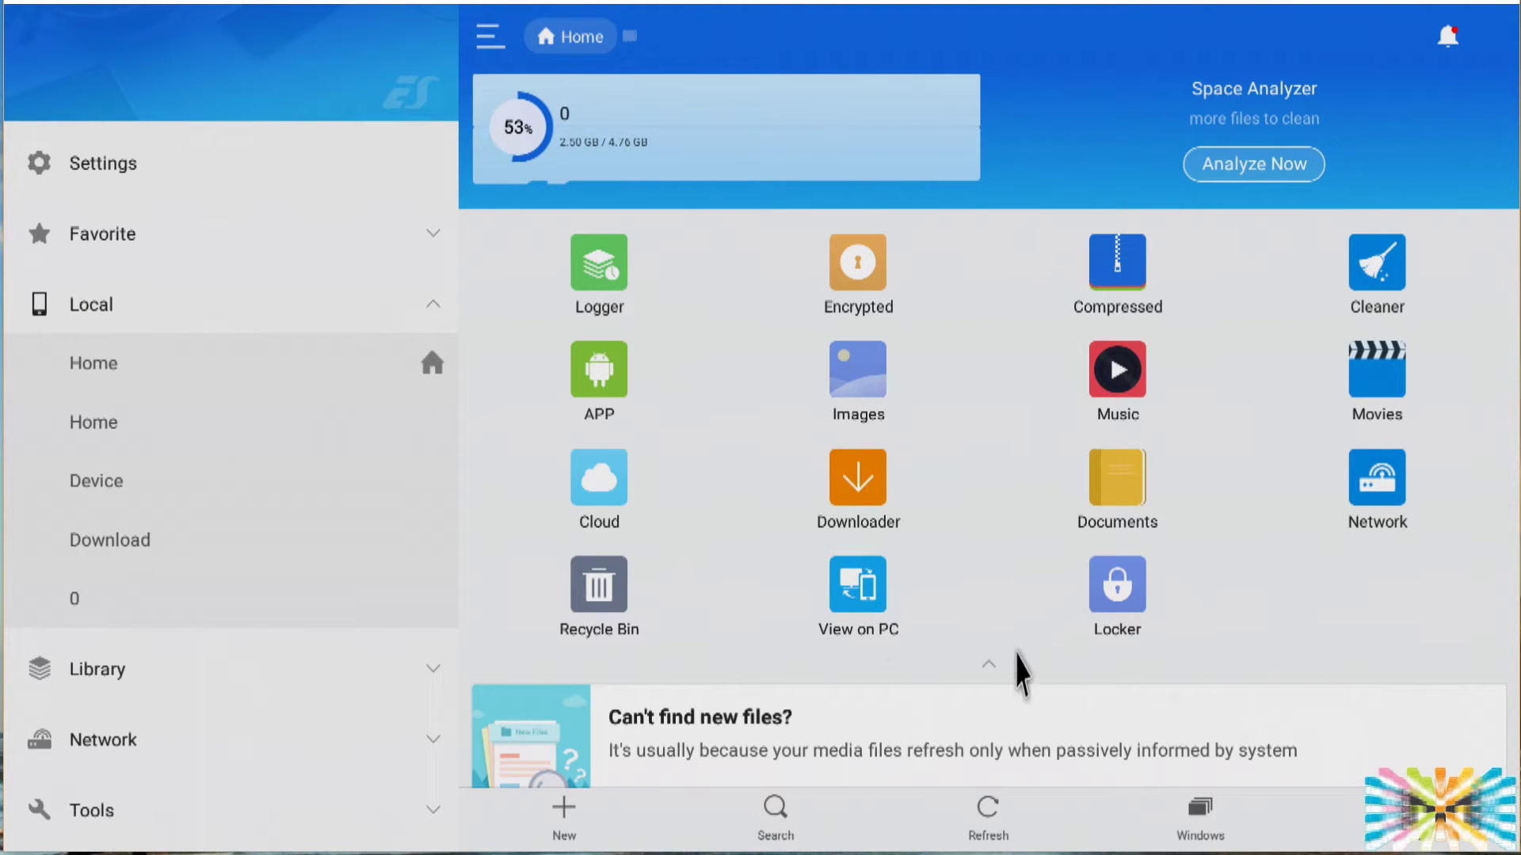
click(989, 666)
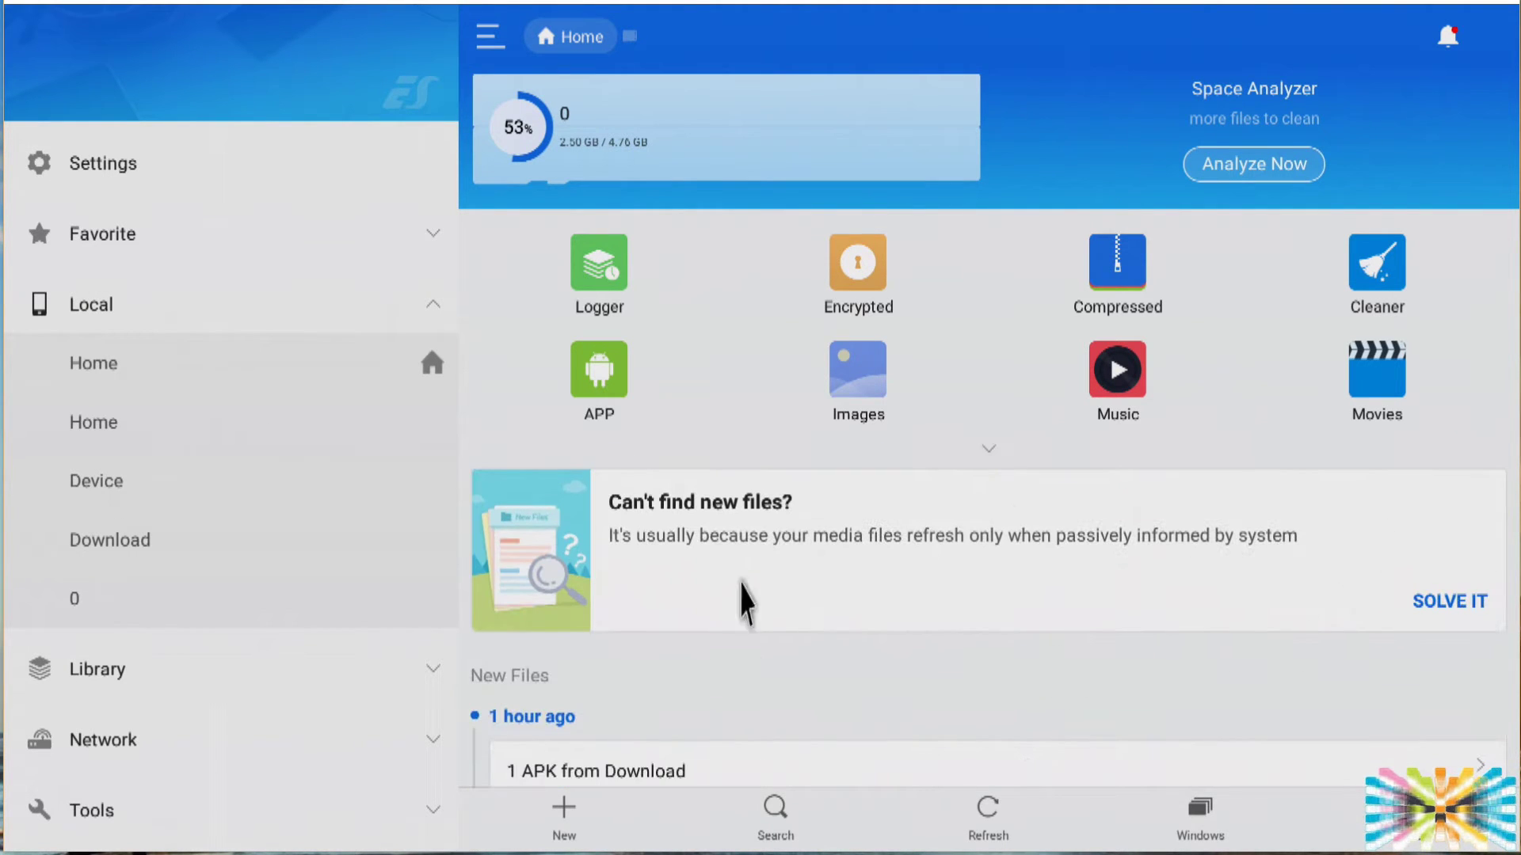
scroll(586, 641, down, 3)
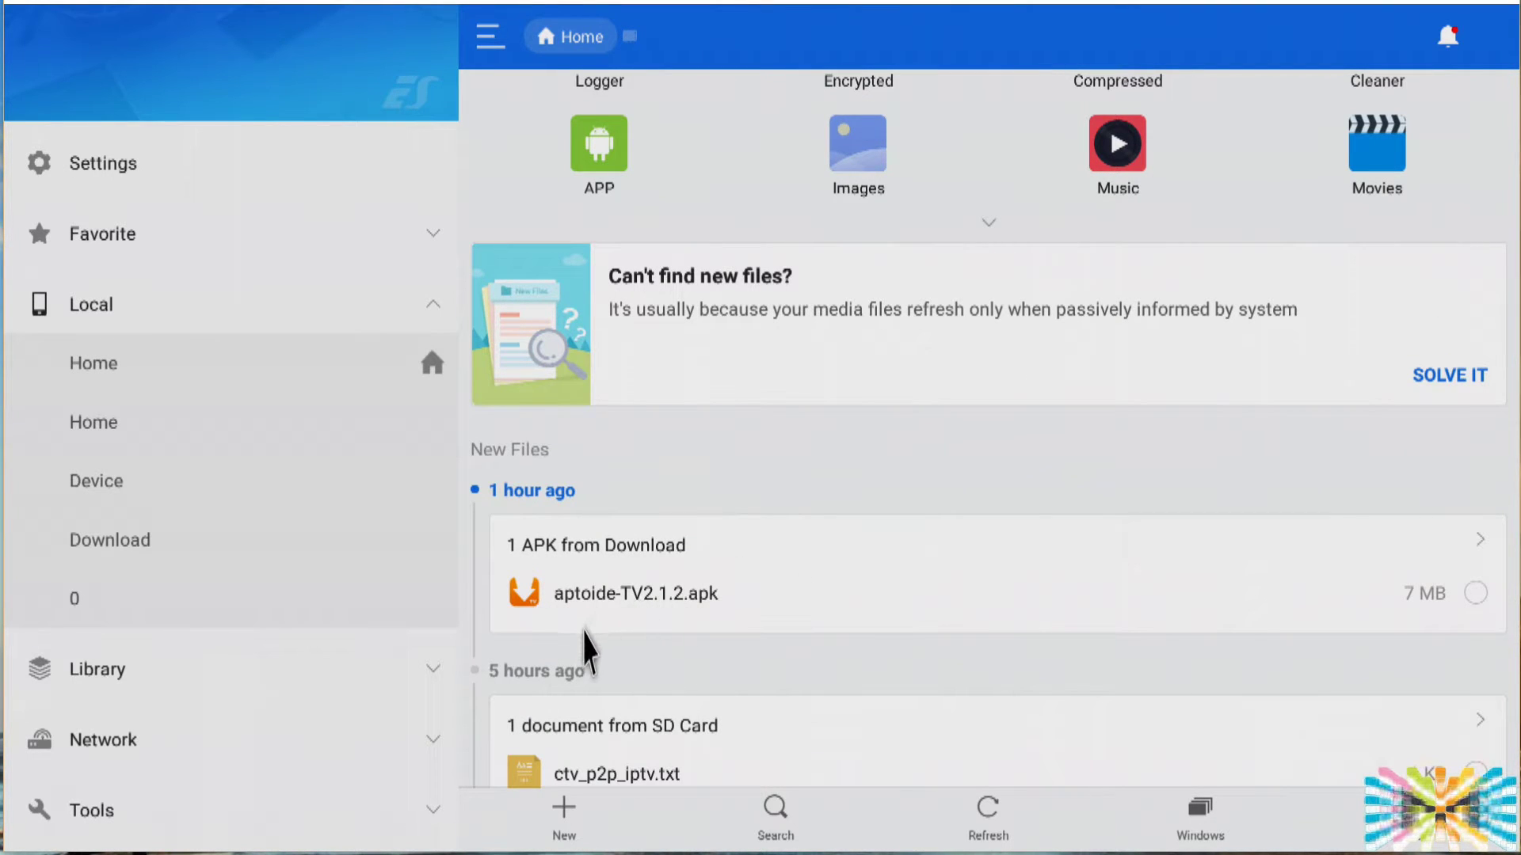
scroll(603, 625, down, 2)
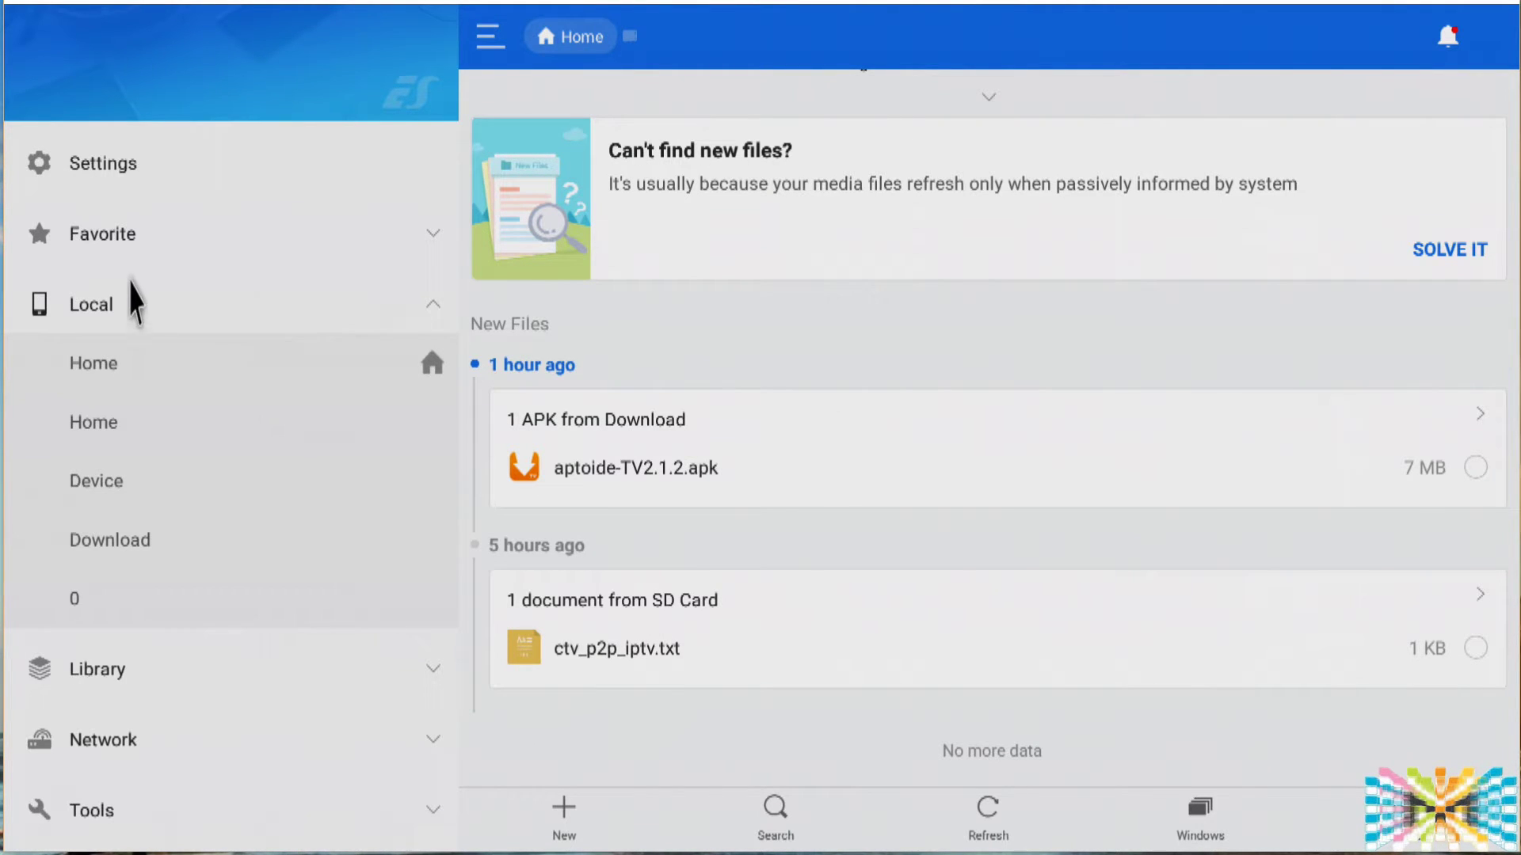
Expand the Favorite list and open the Google favorite
click(442, 238)
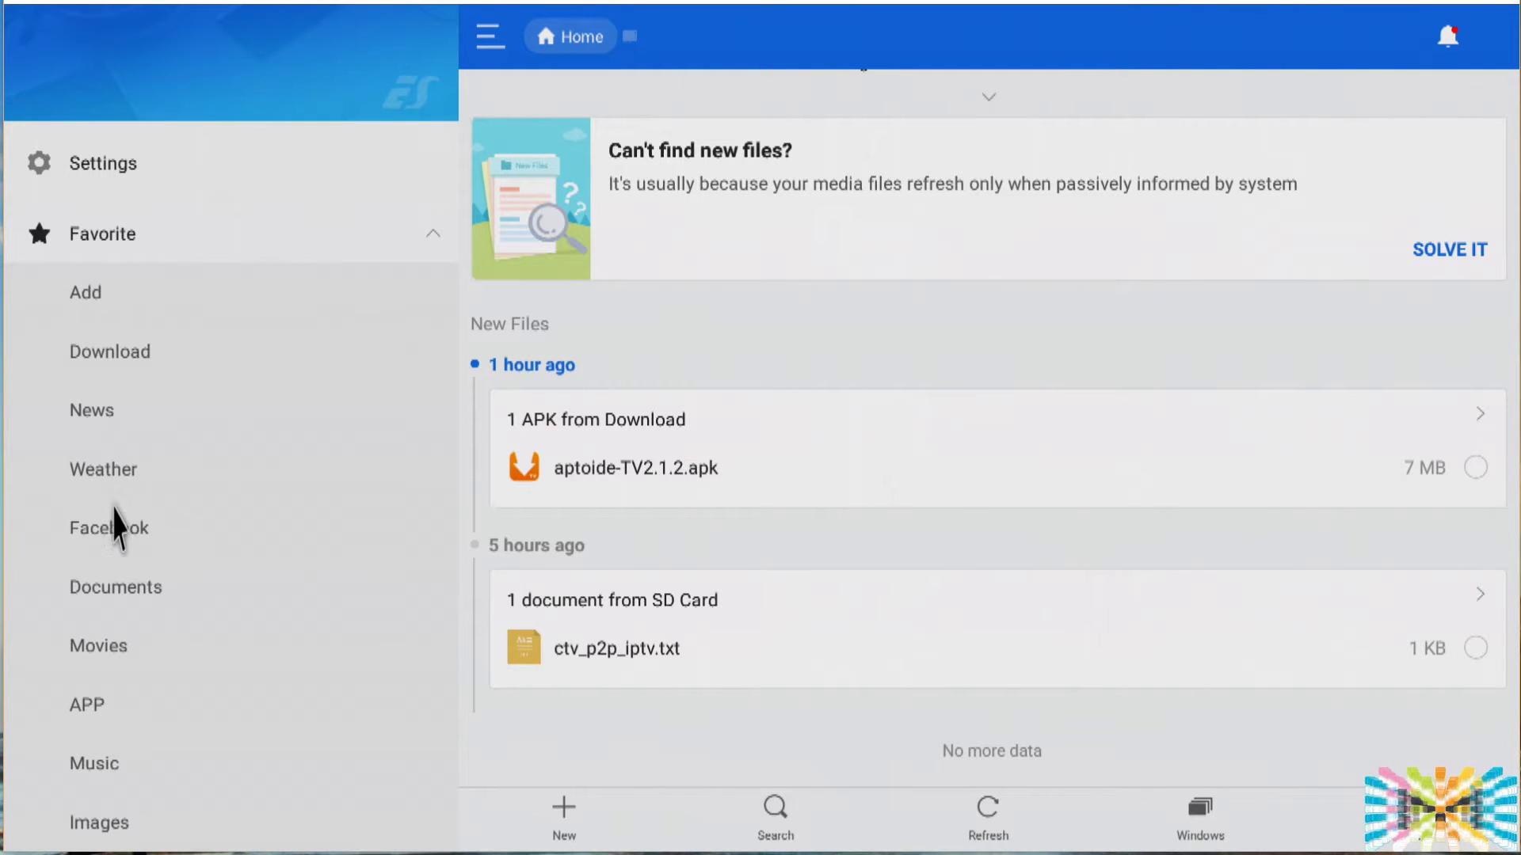
scroll(105, 832, down, 3)
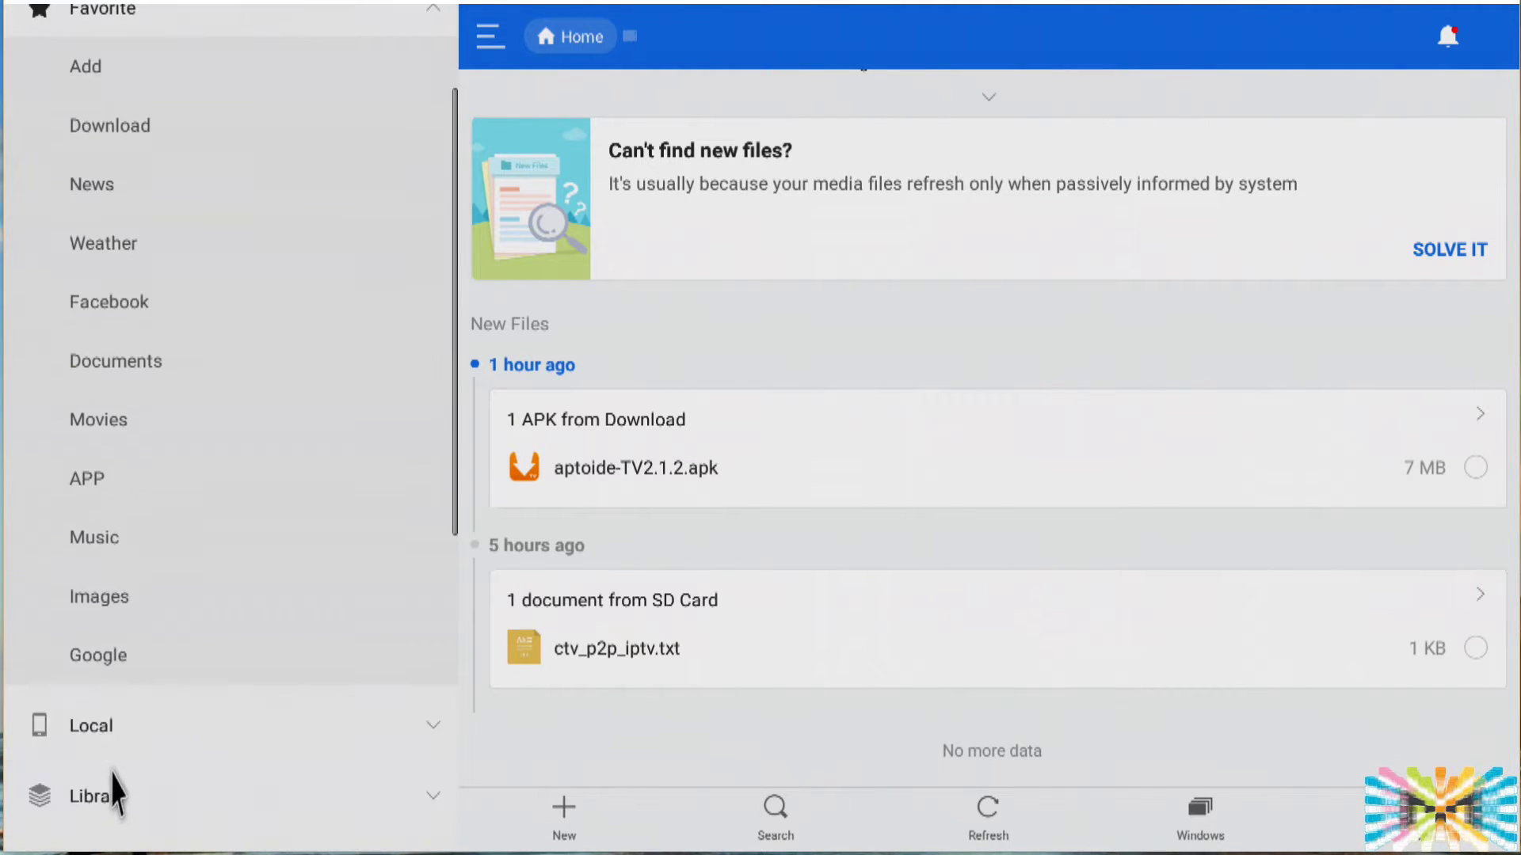
click(125, 672)
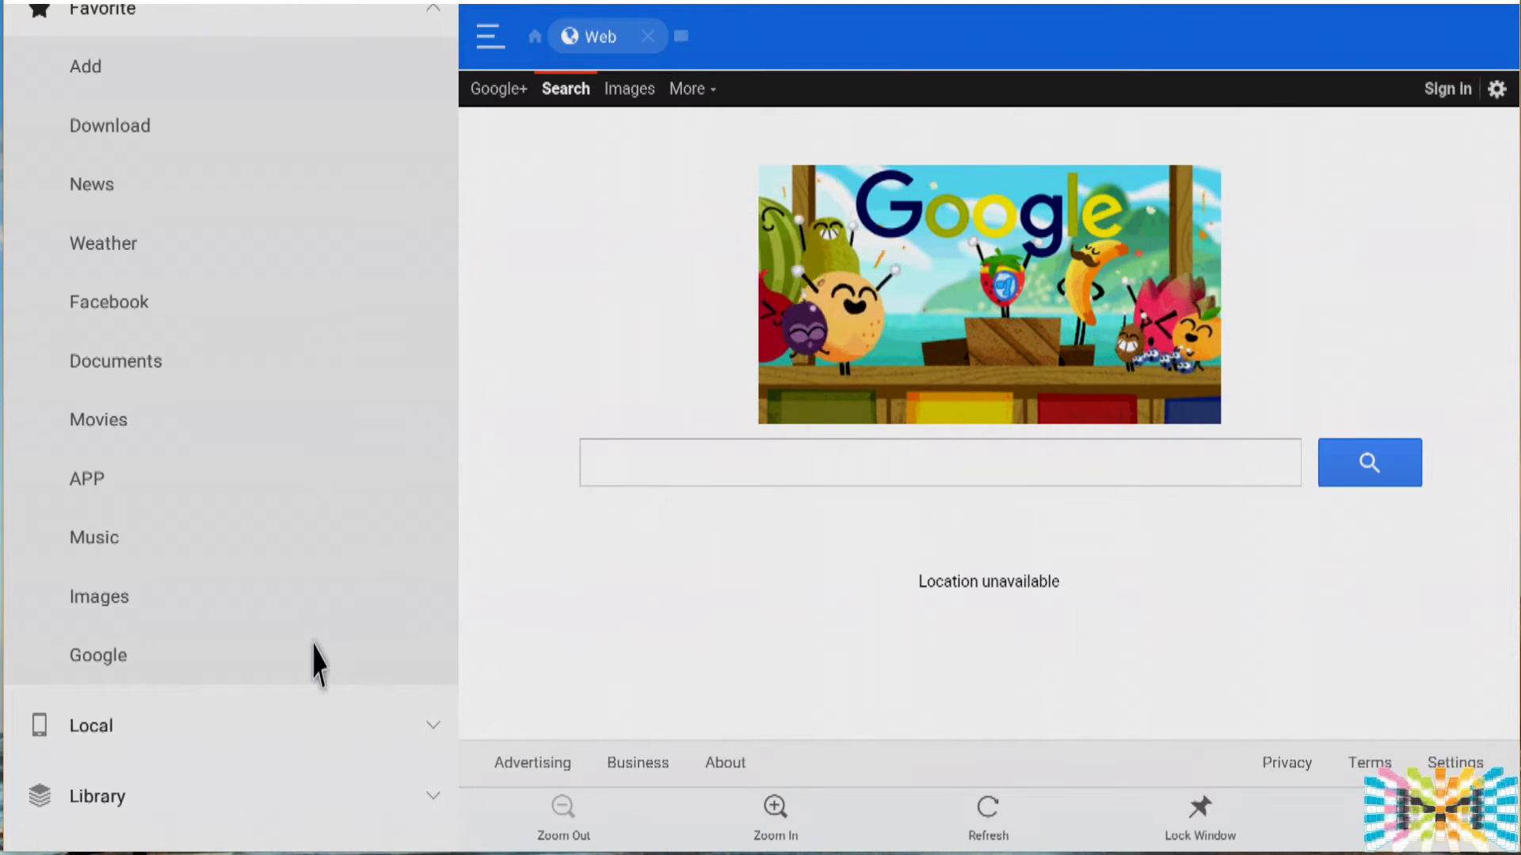
View the form for adding a favorite without saving one, and collapse the Favorite list
scroll(217, 237, up, 3)
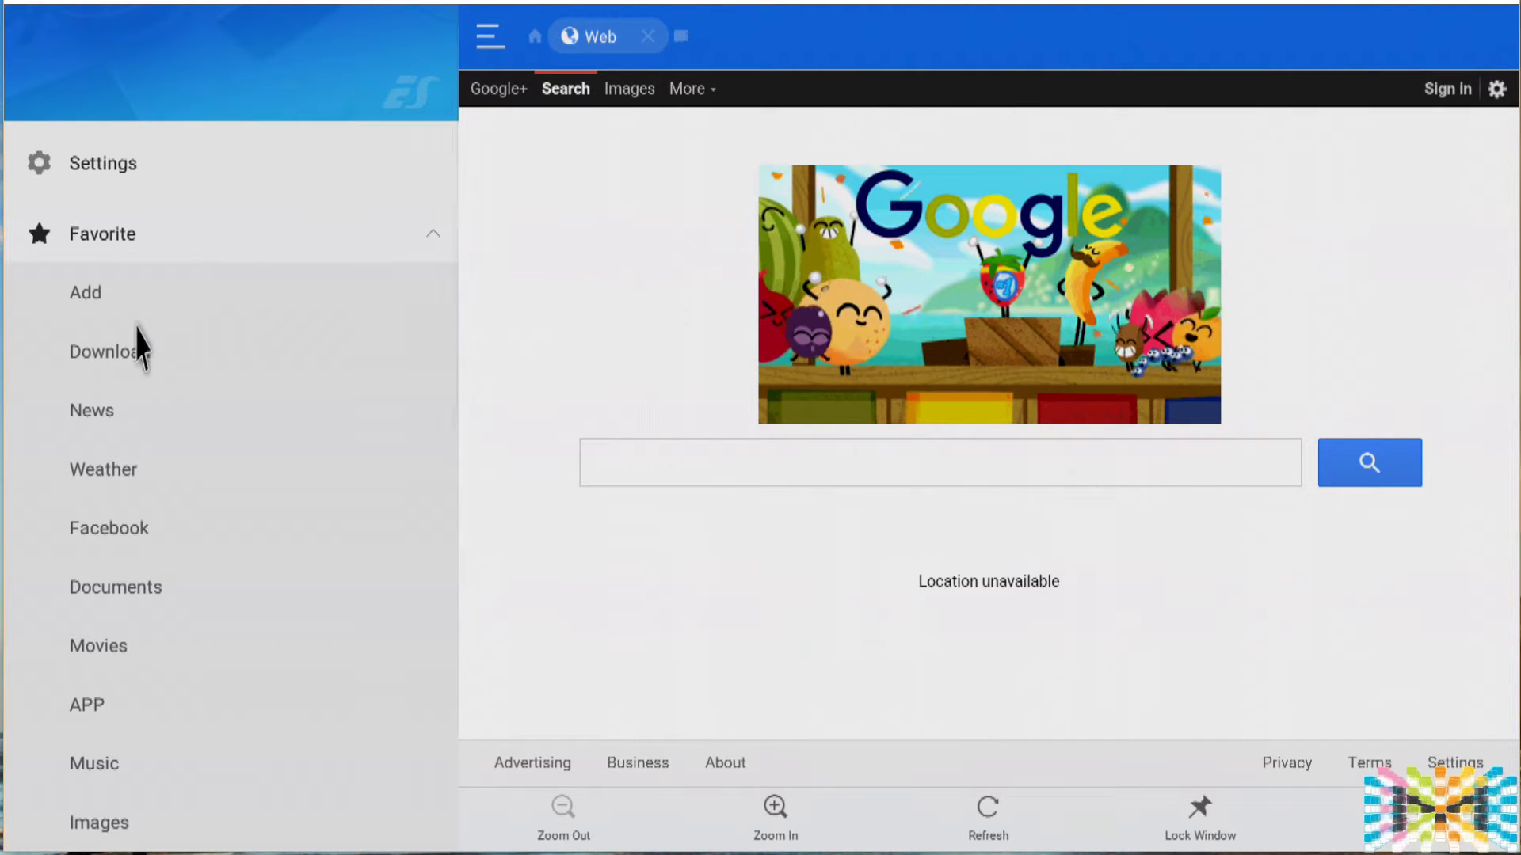
click(77, 309)
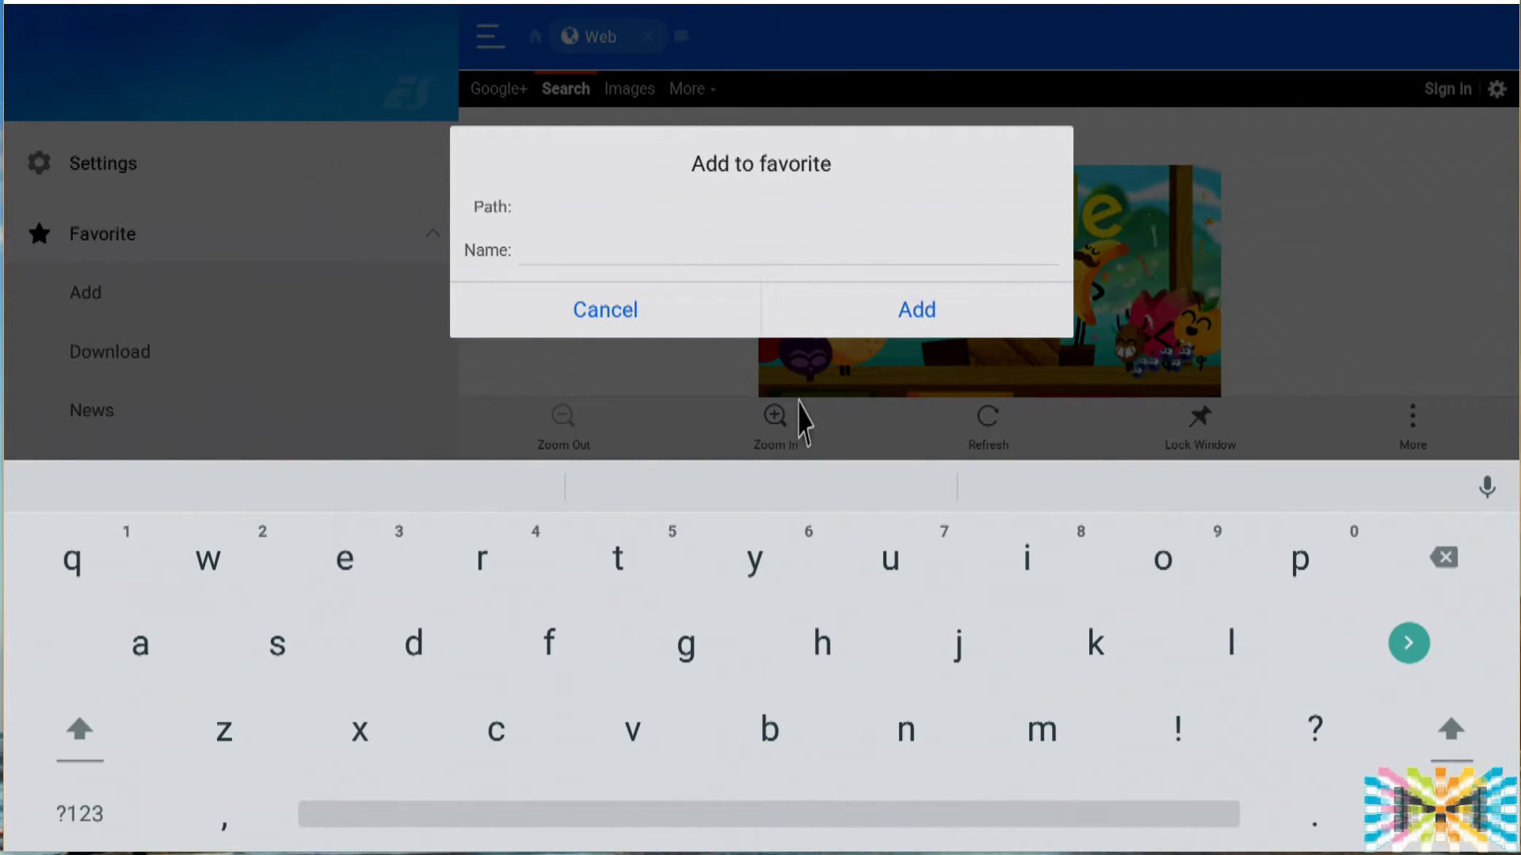
click(604, 316)
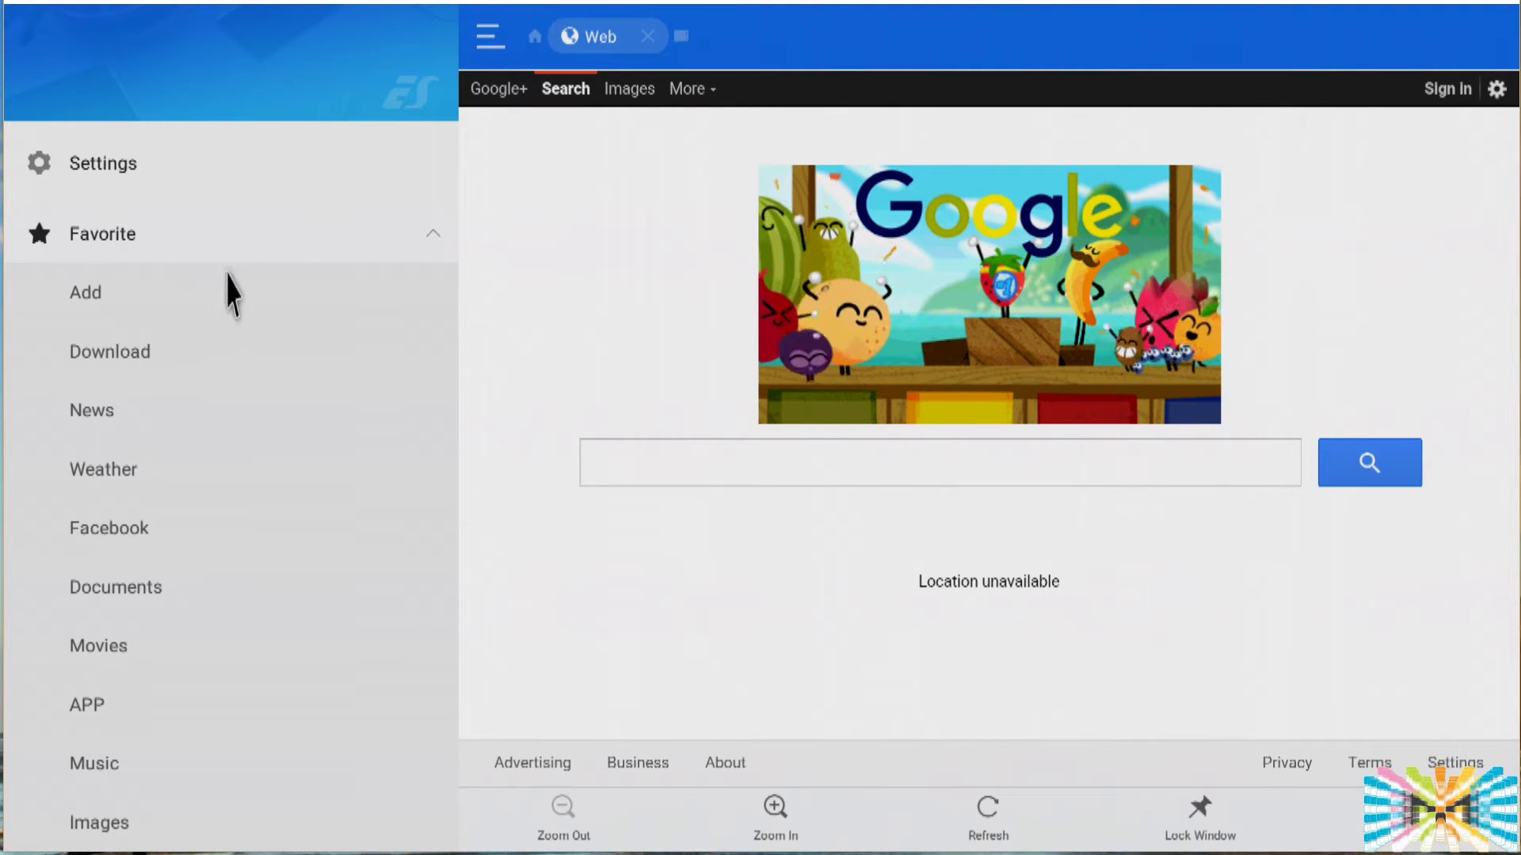
click(434, 235)
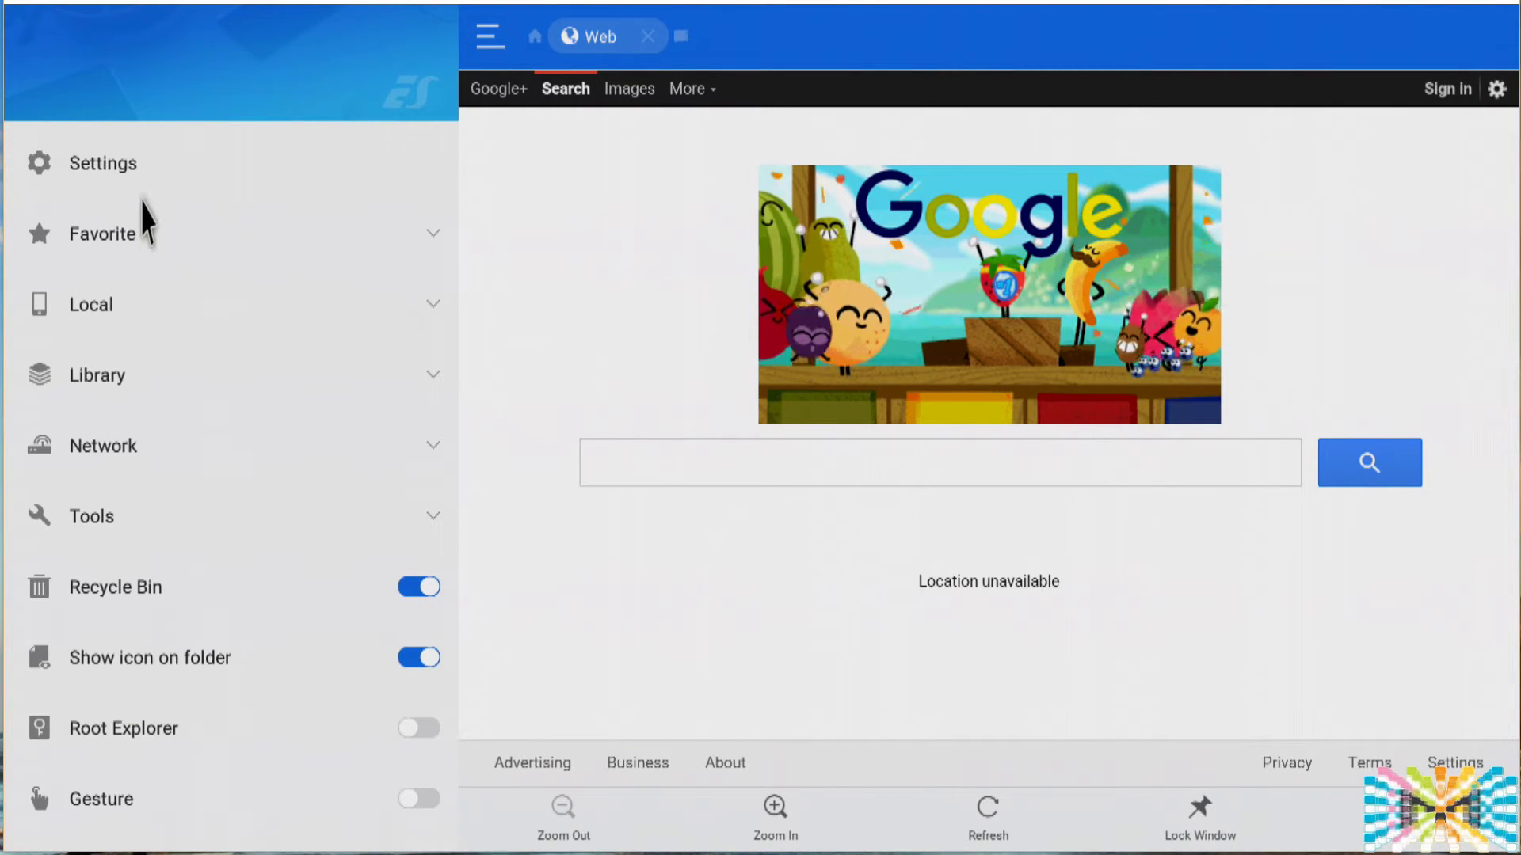
Examine the file manager's Display settings, including the available languages, and leave them as they are
click(103, 163)
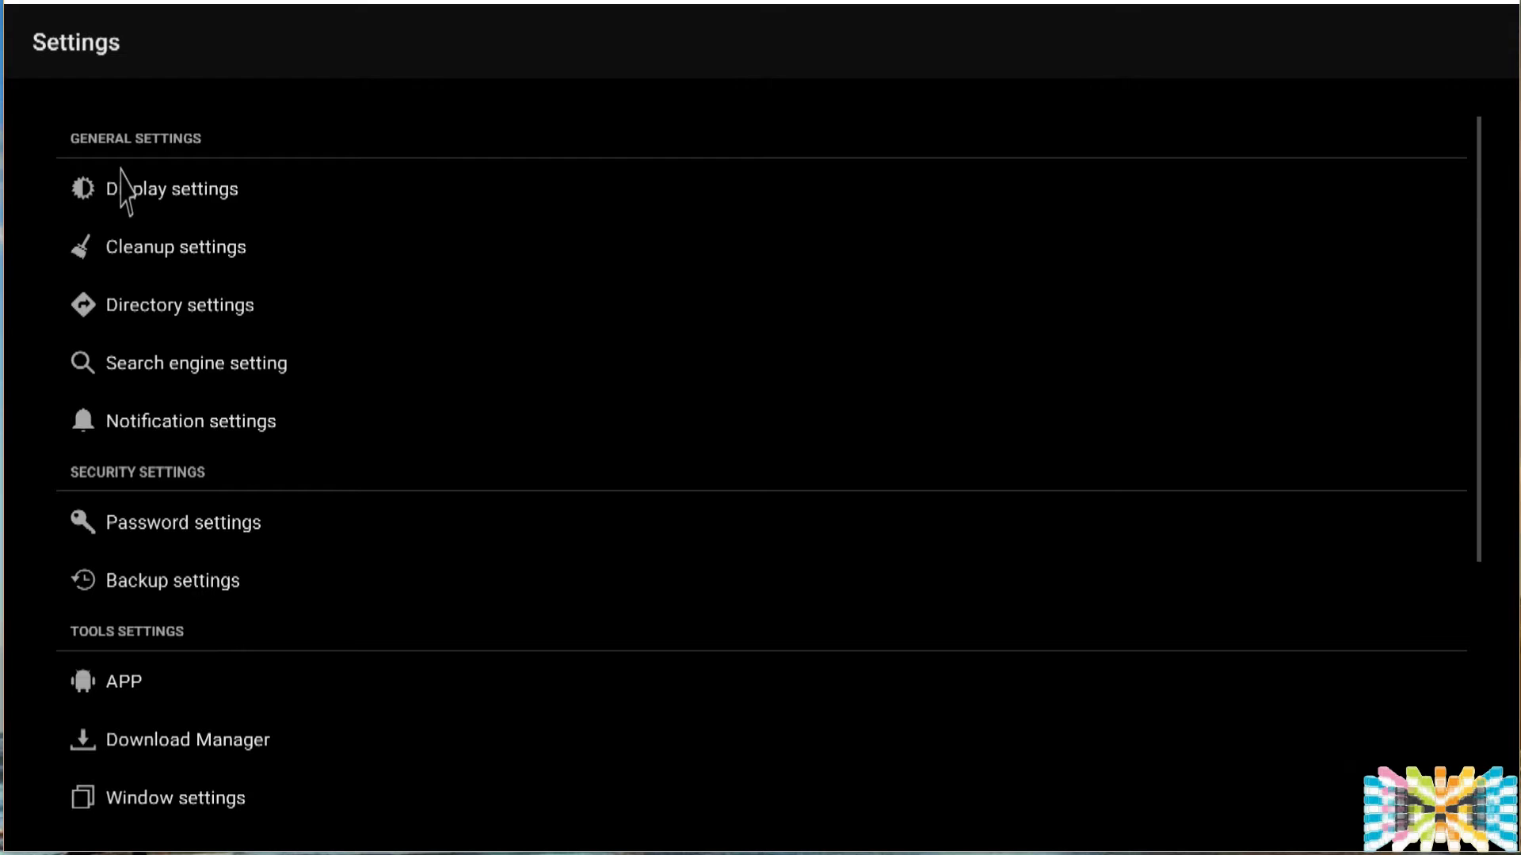
click(204, 194)
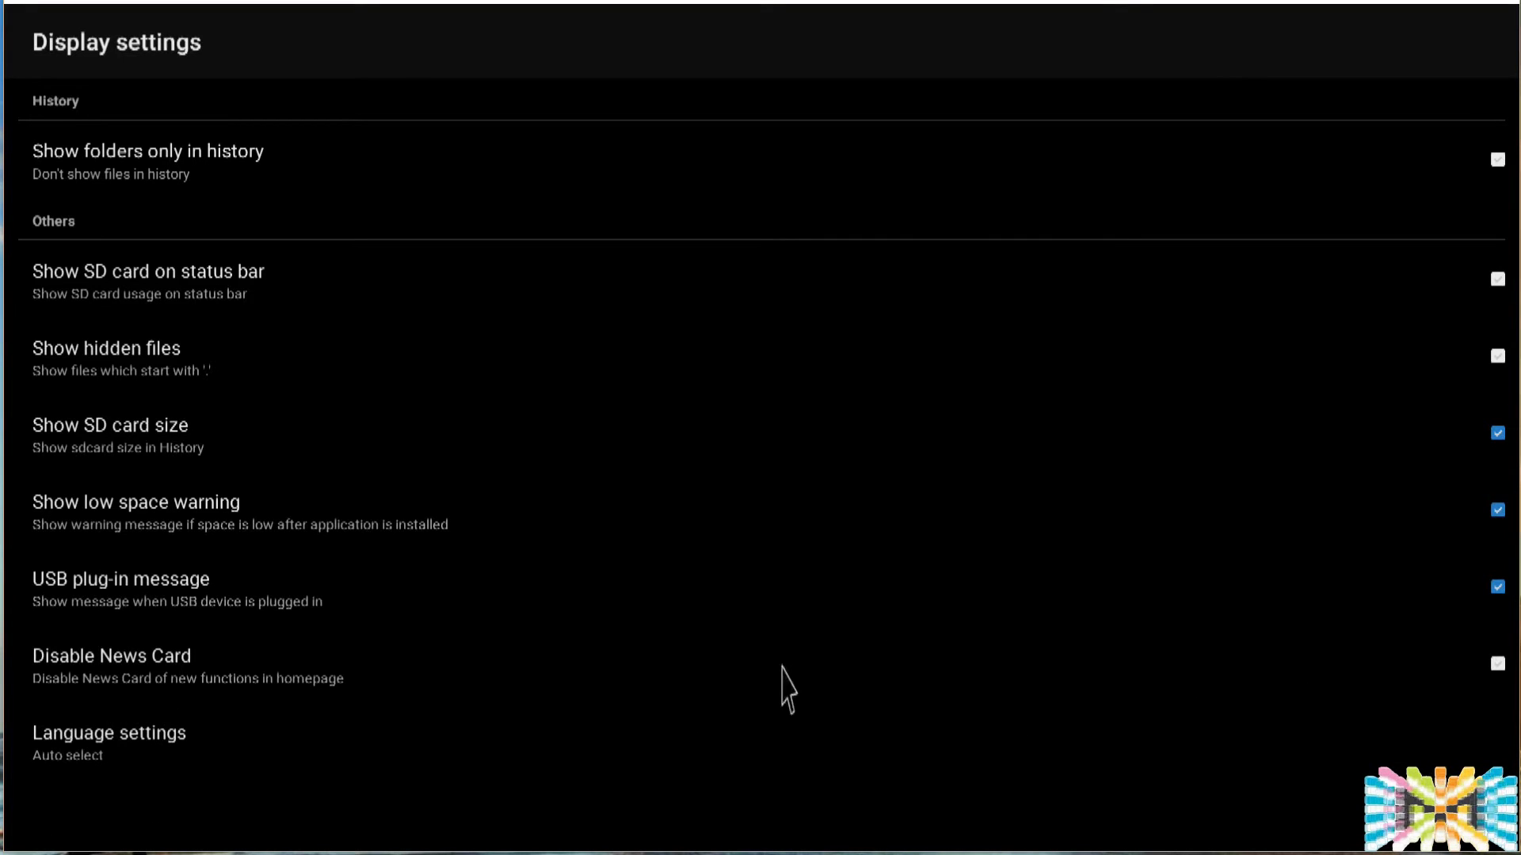
click(106, 743)
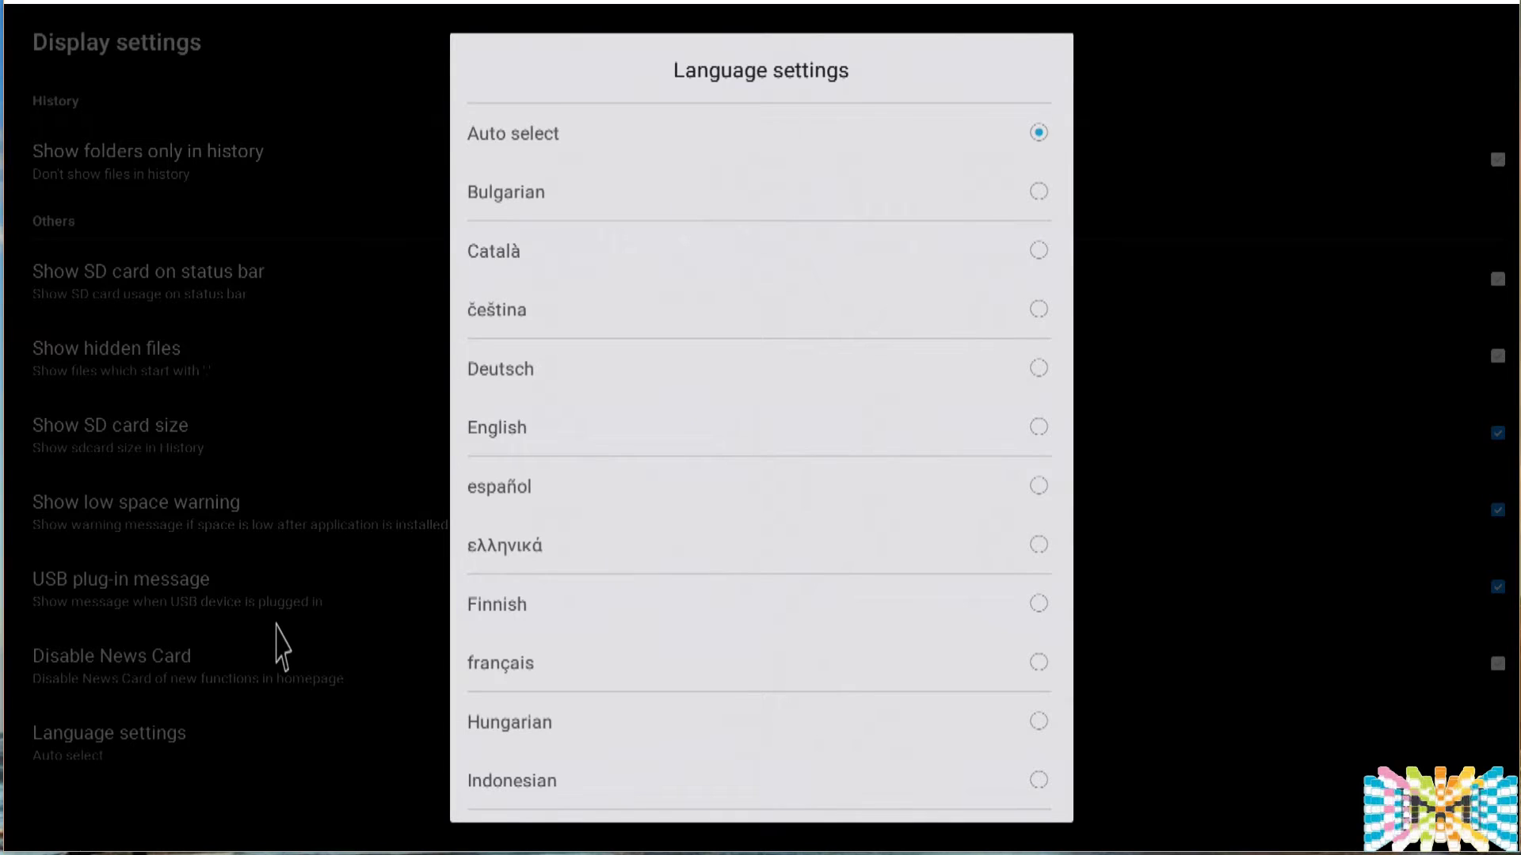
click(262, 634)
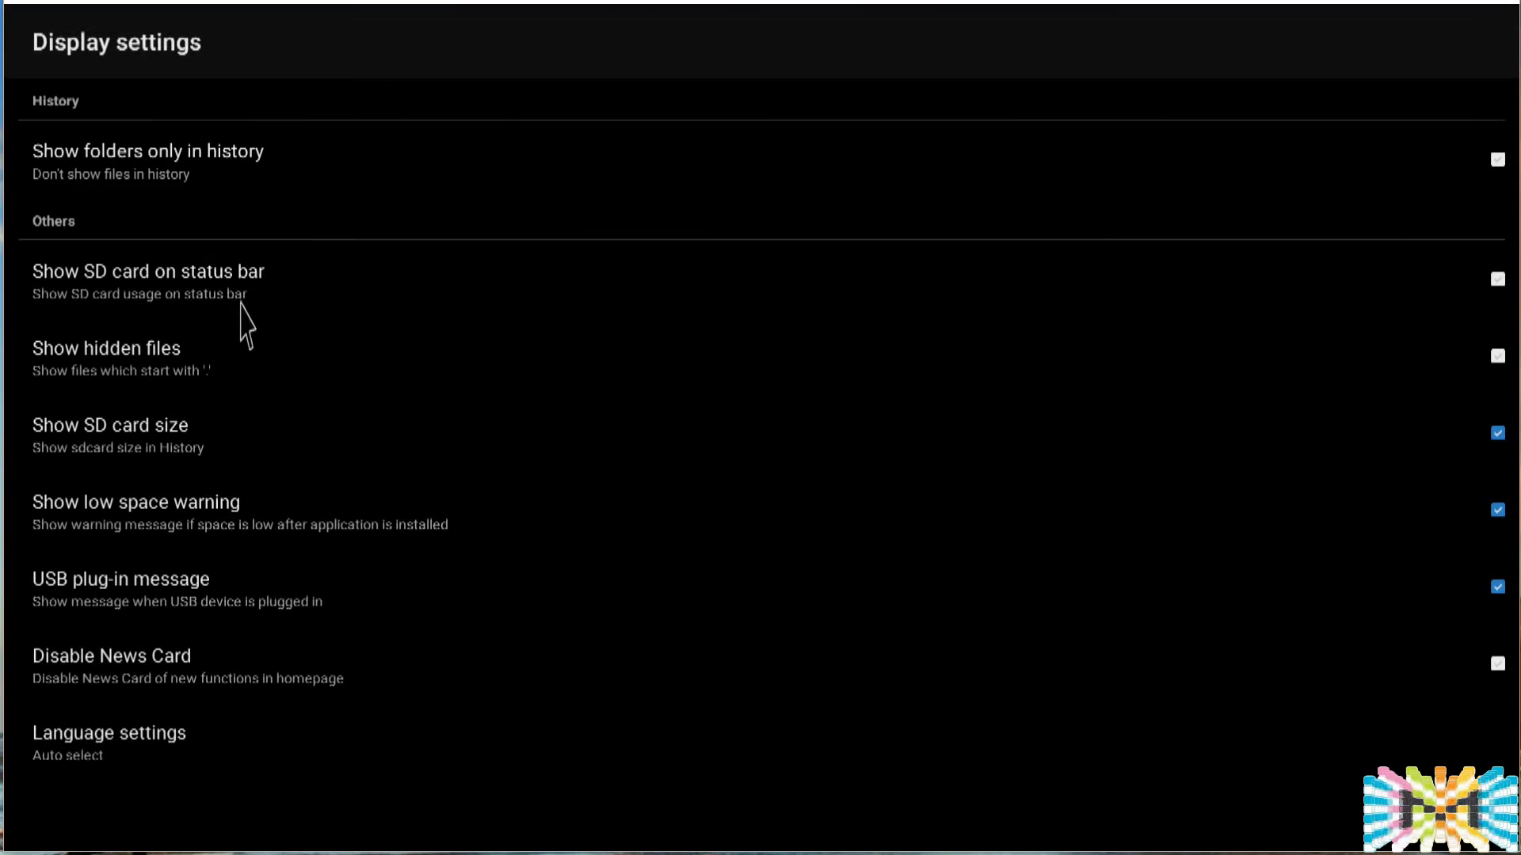
key(Escape)
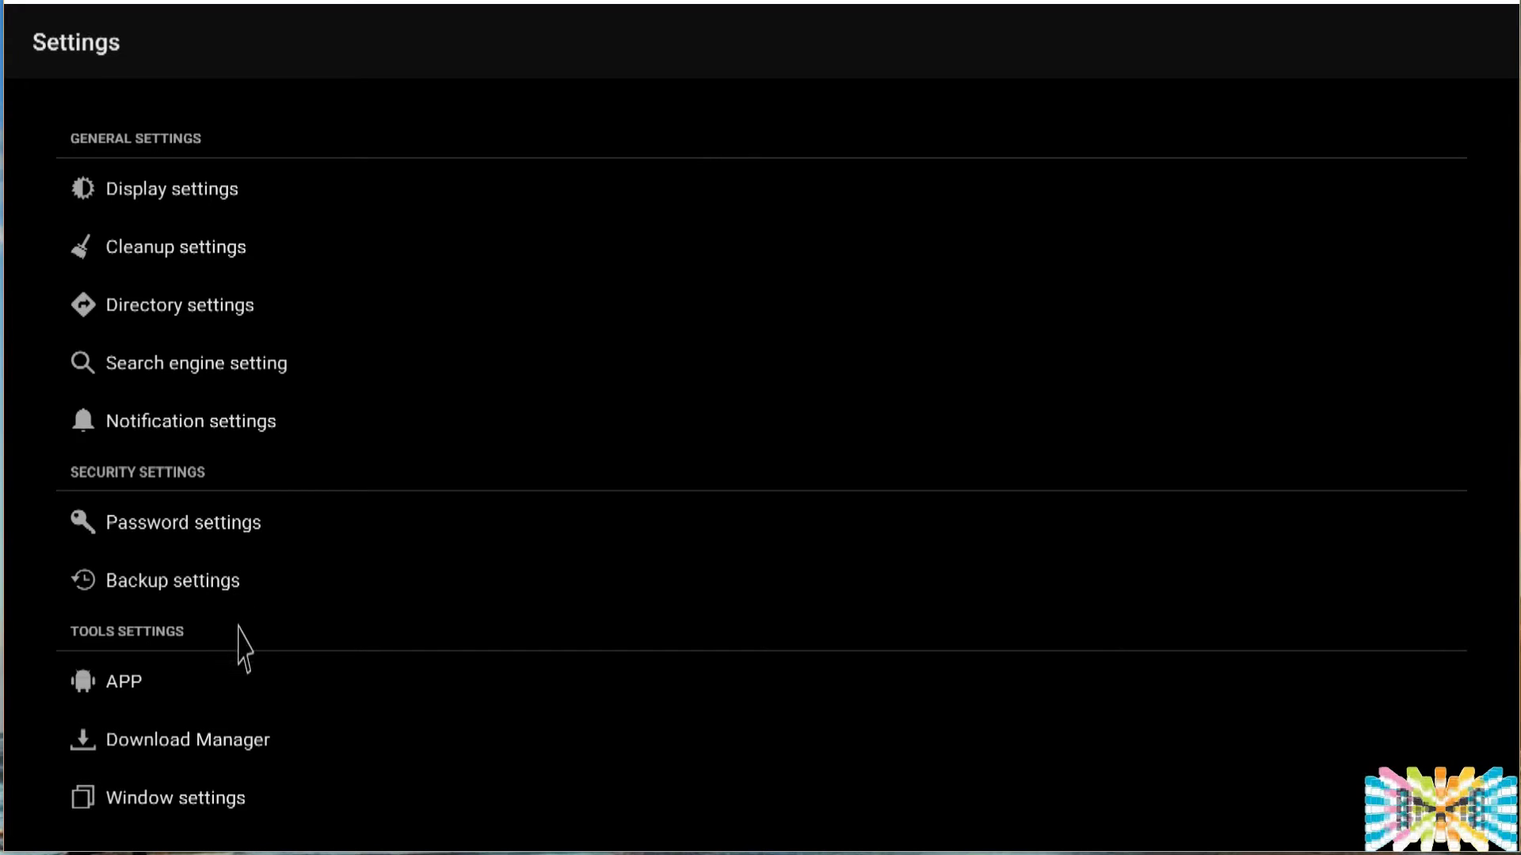
Look through the general, security, tools and system categories of the settings and close them
scroll(341, 610, down, 3)
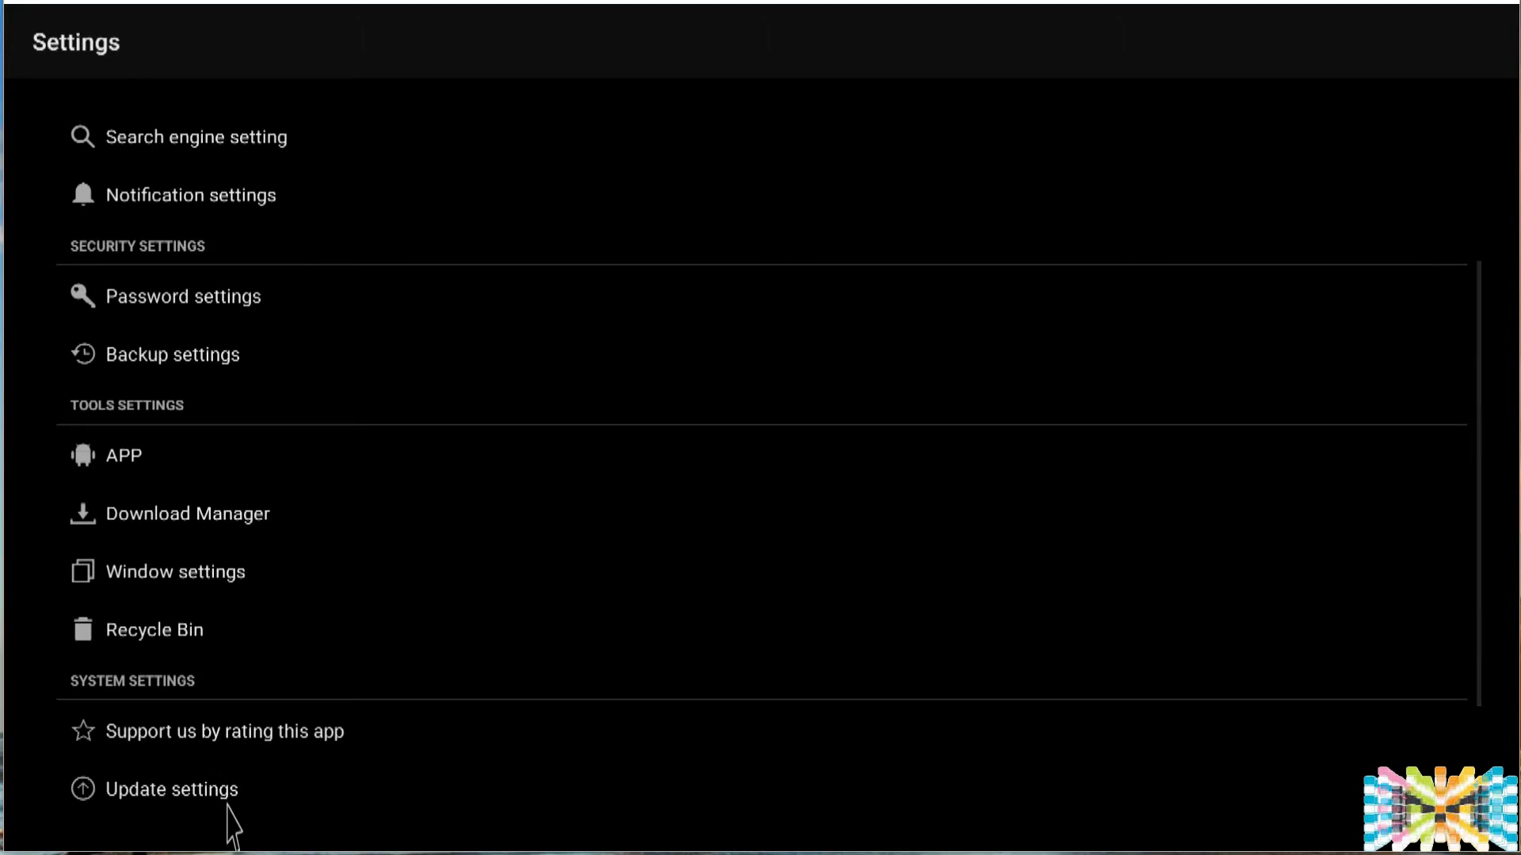
scroll(222, 776, down, 2)
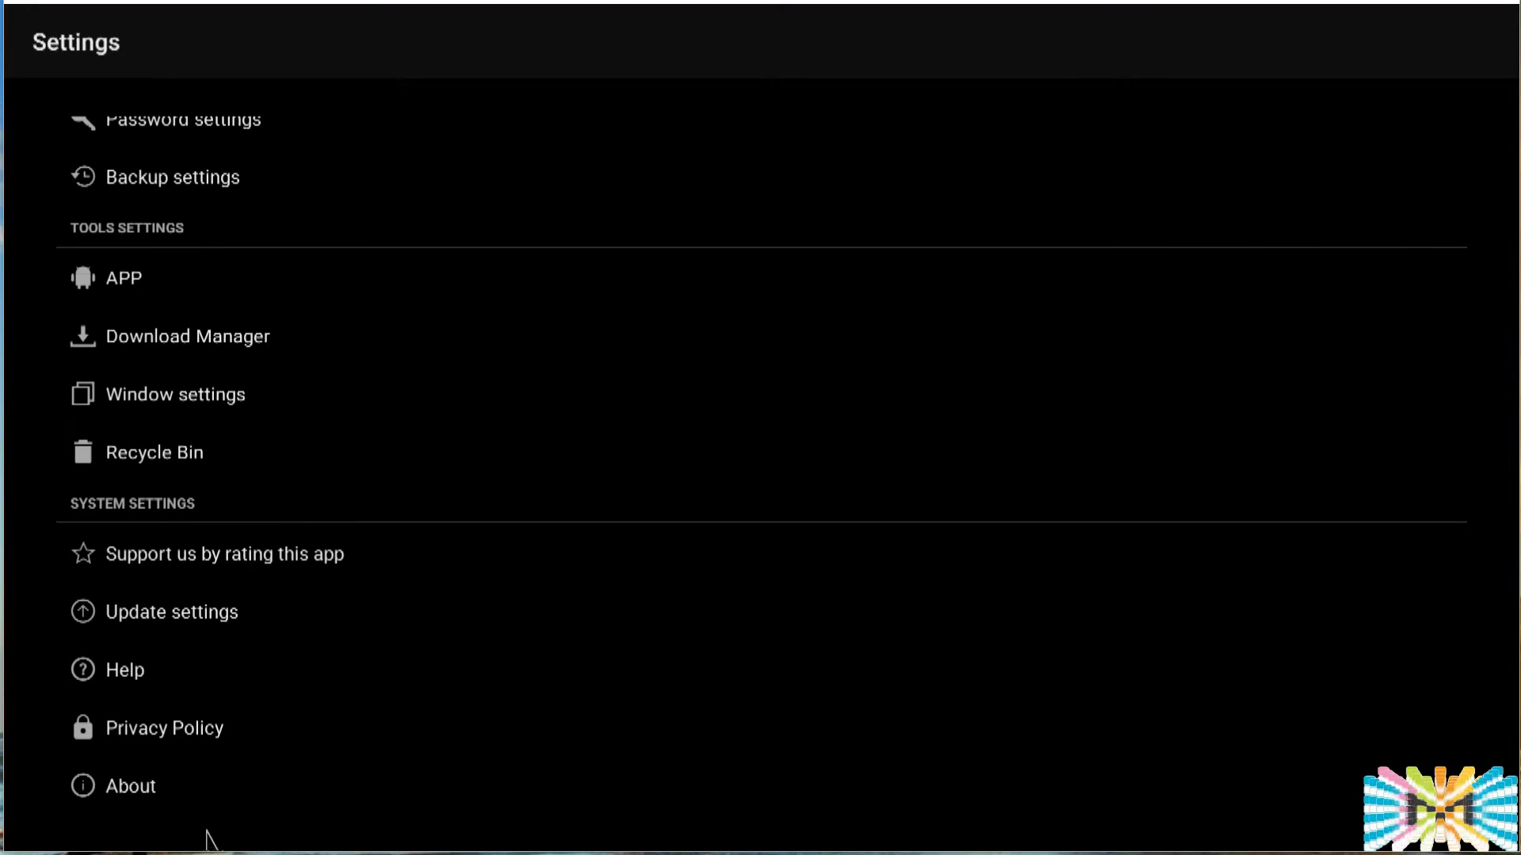
scroll(248, 416, up, 5)
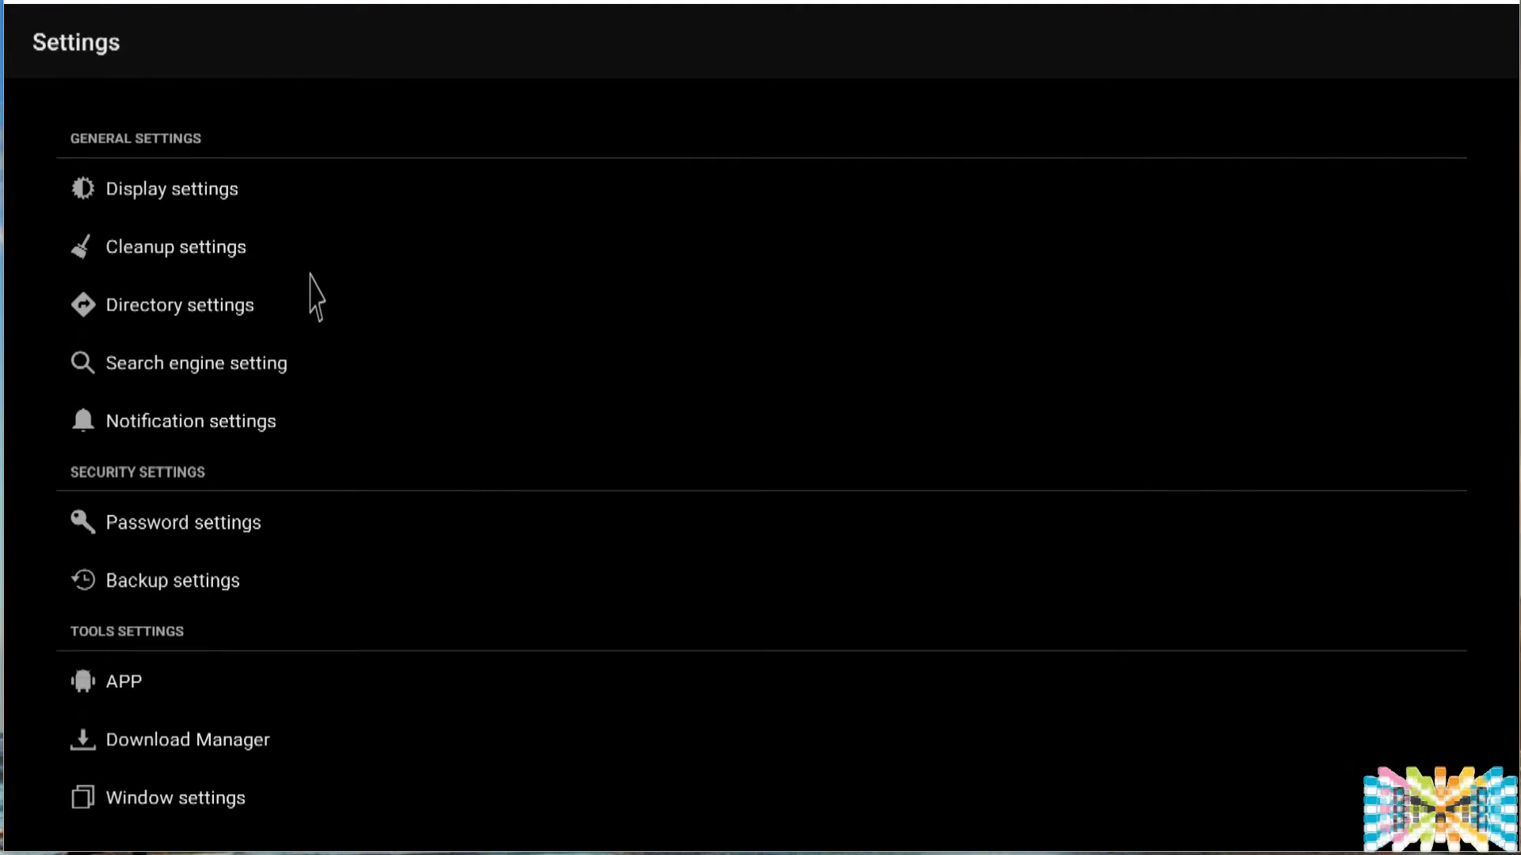
key(Escape)
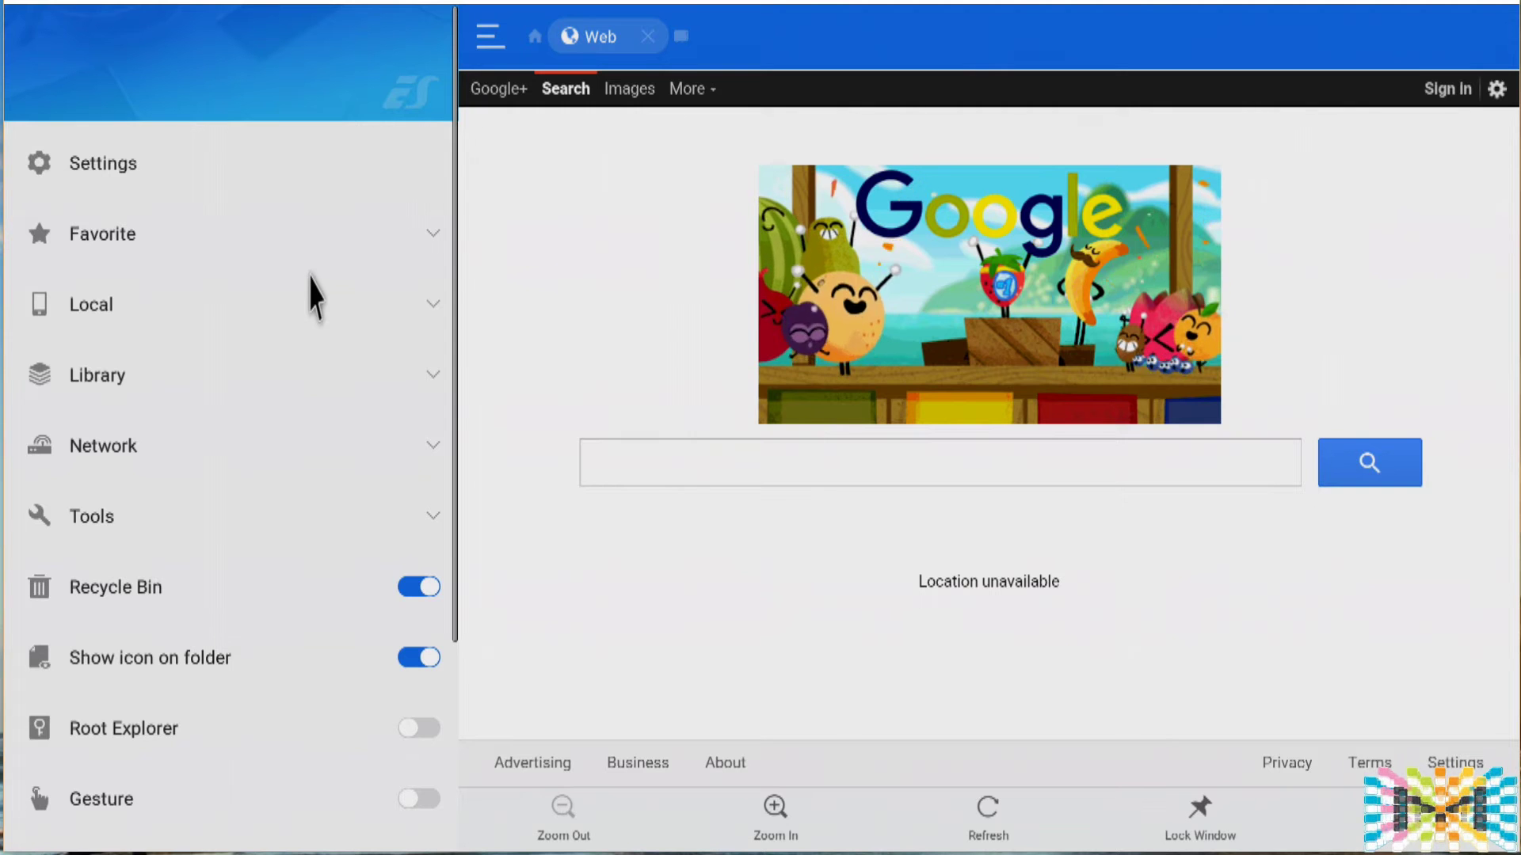
Open the Home location under Local and look through the folders and files in sdcard
click(85, 309)
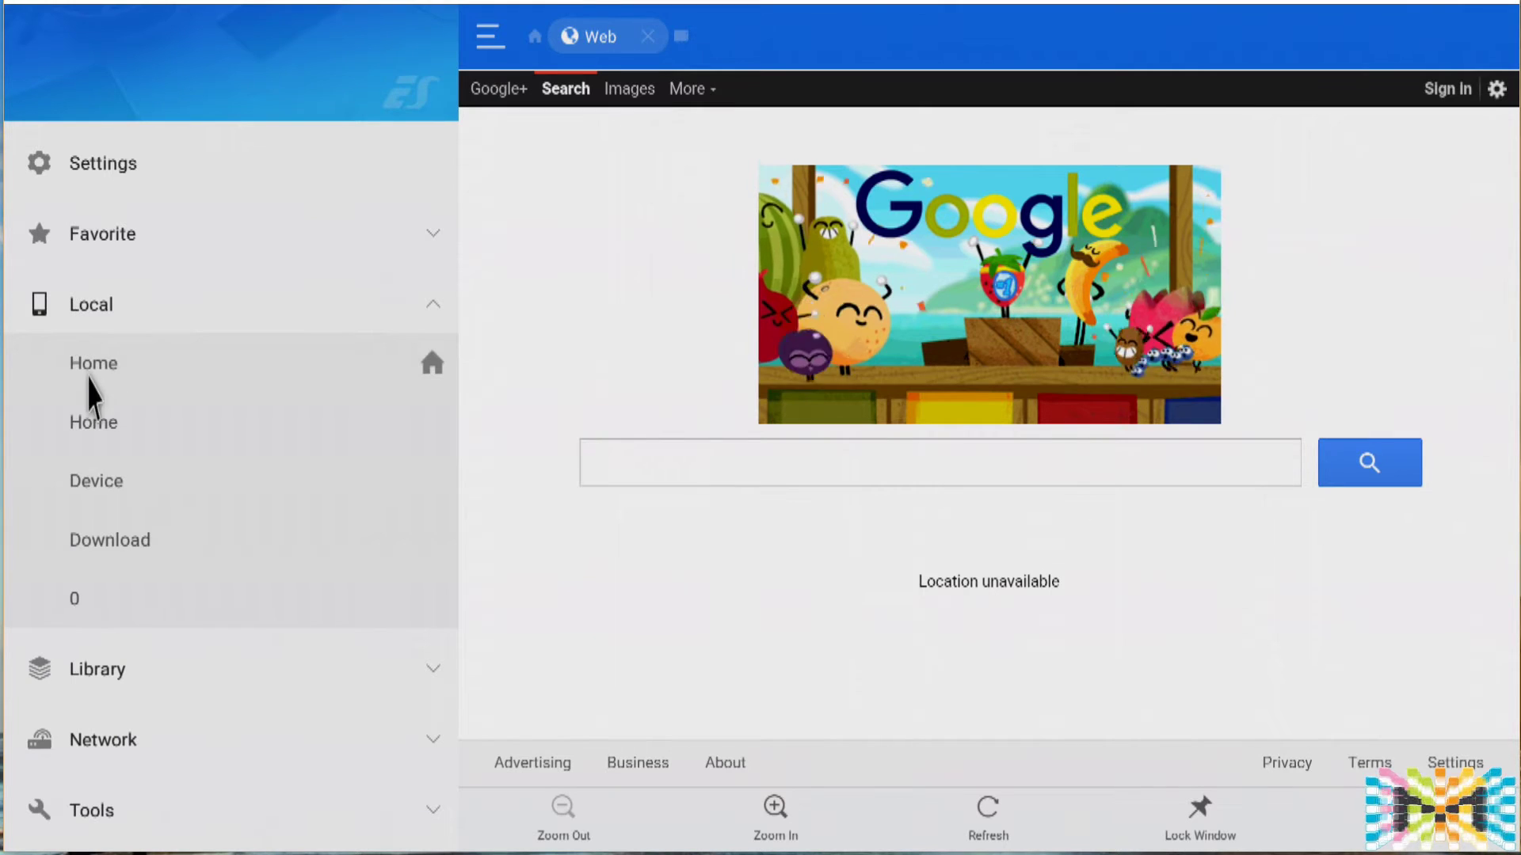
click(96, 428)
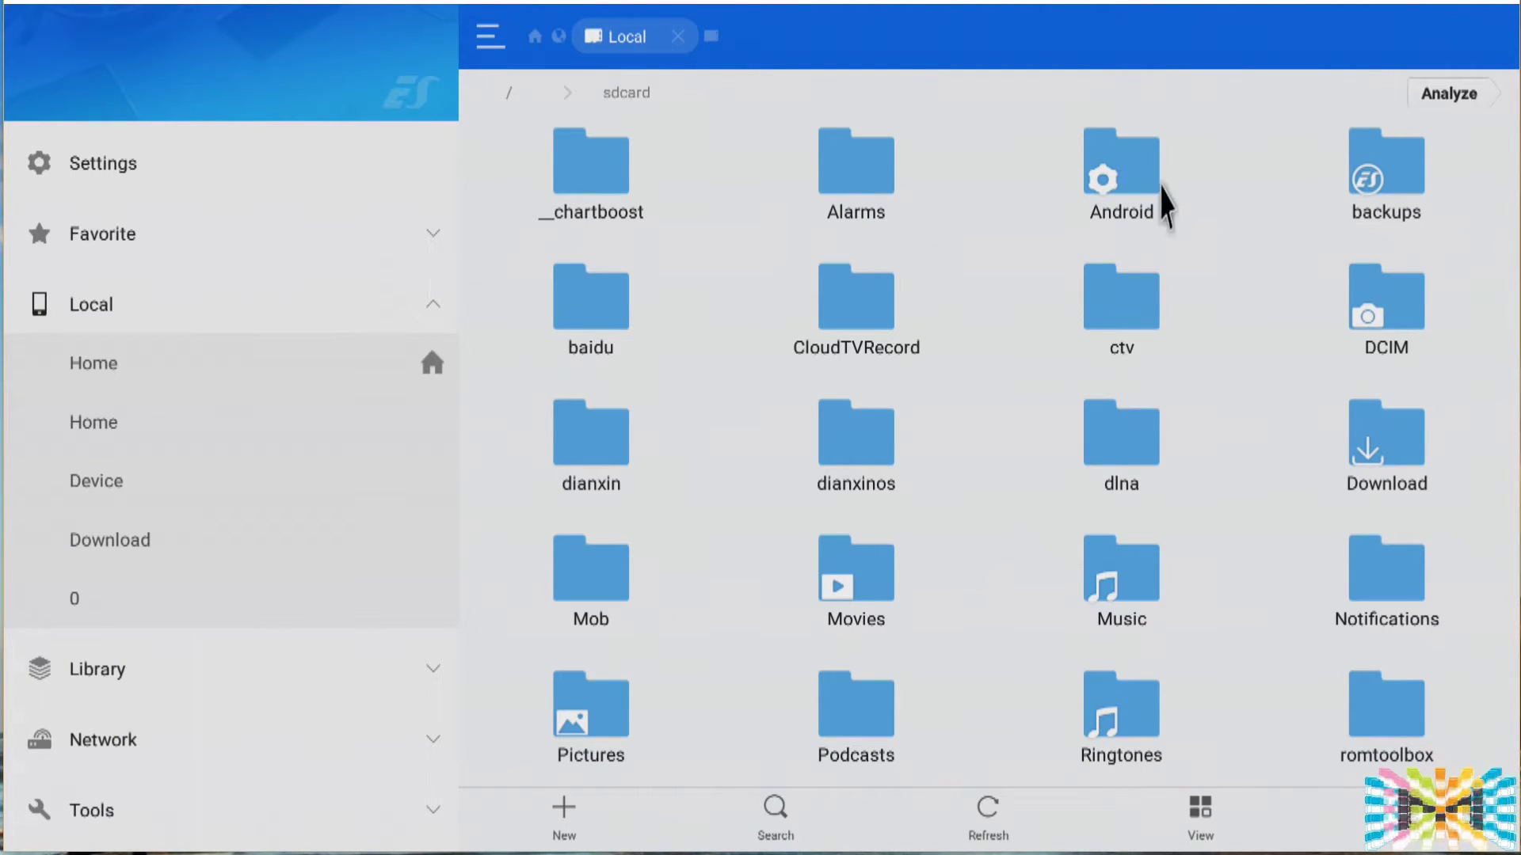
scroll(711, 649, down, 2)
scroll(713, 634, down, 2)
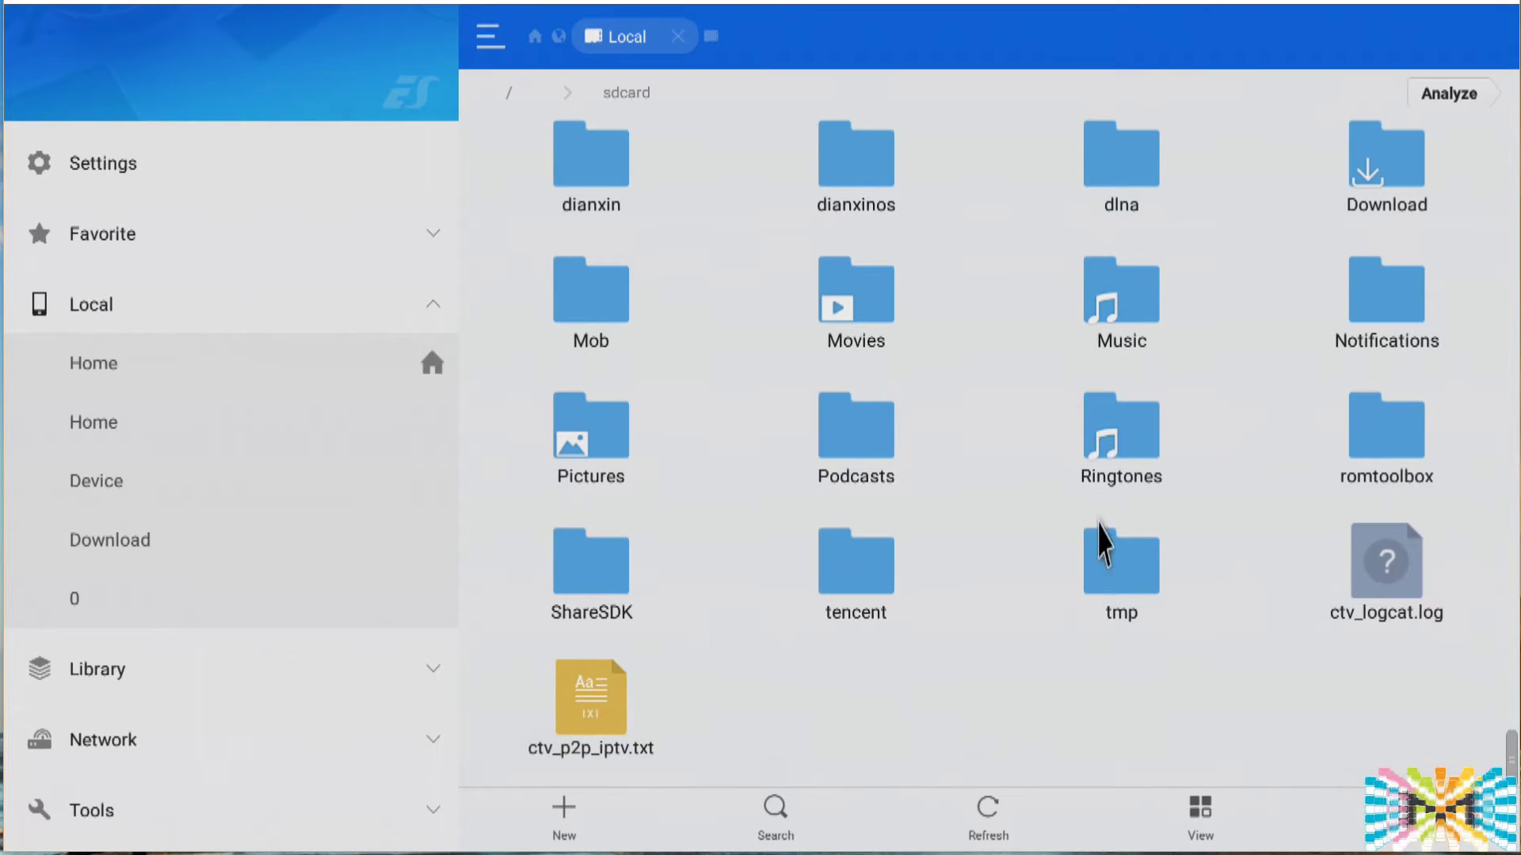
scroll(1228, 503, up, 6)
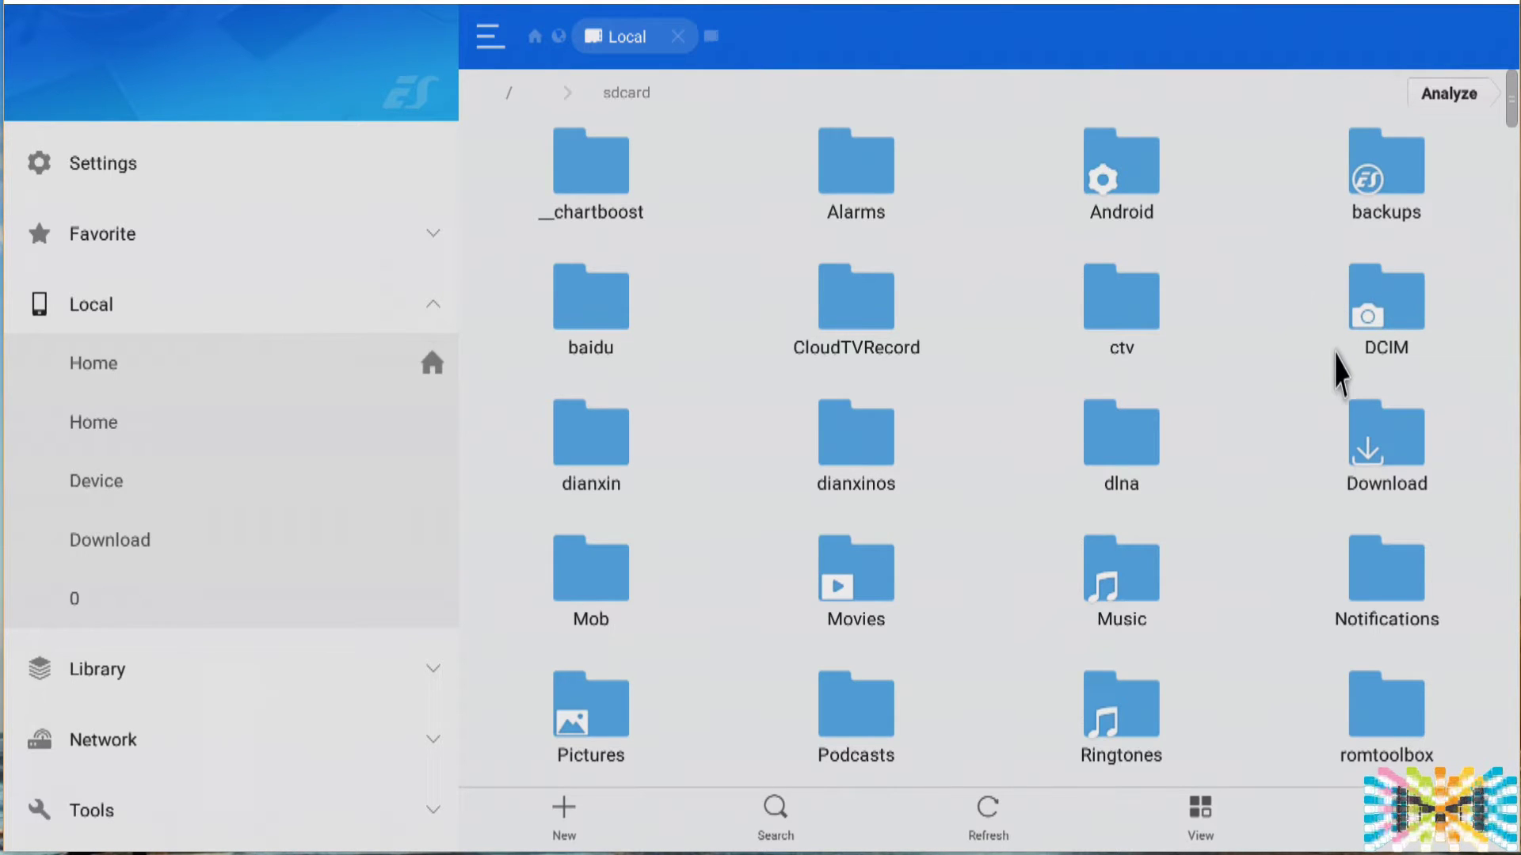
click(106, 437)
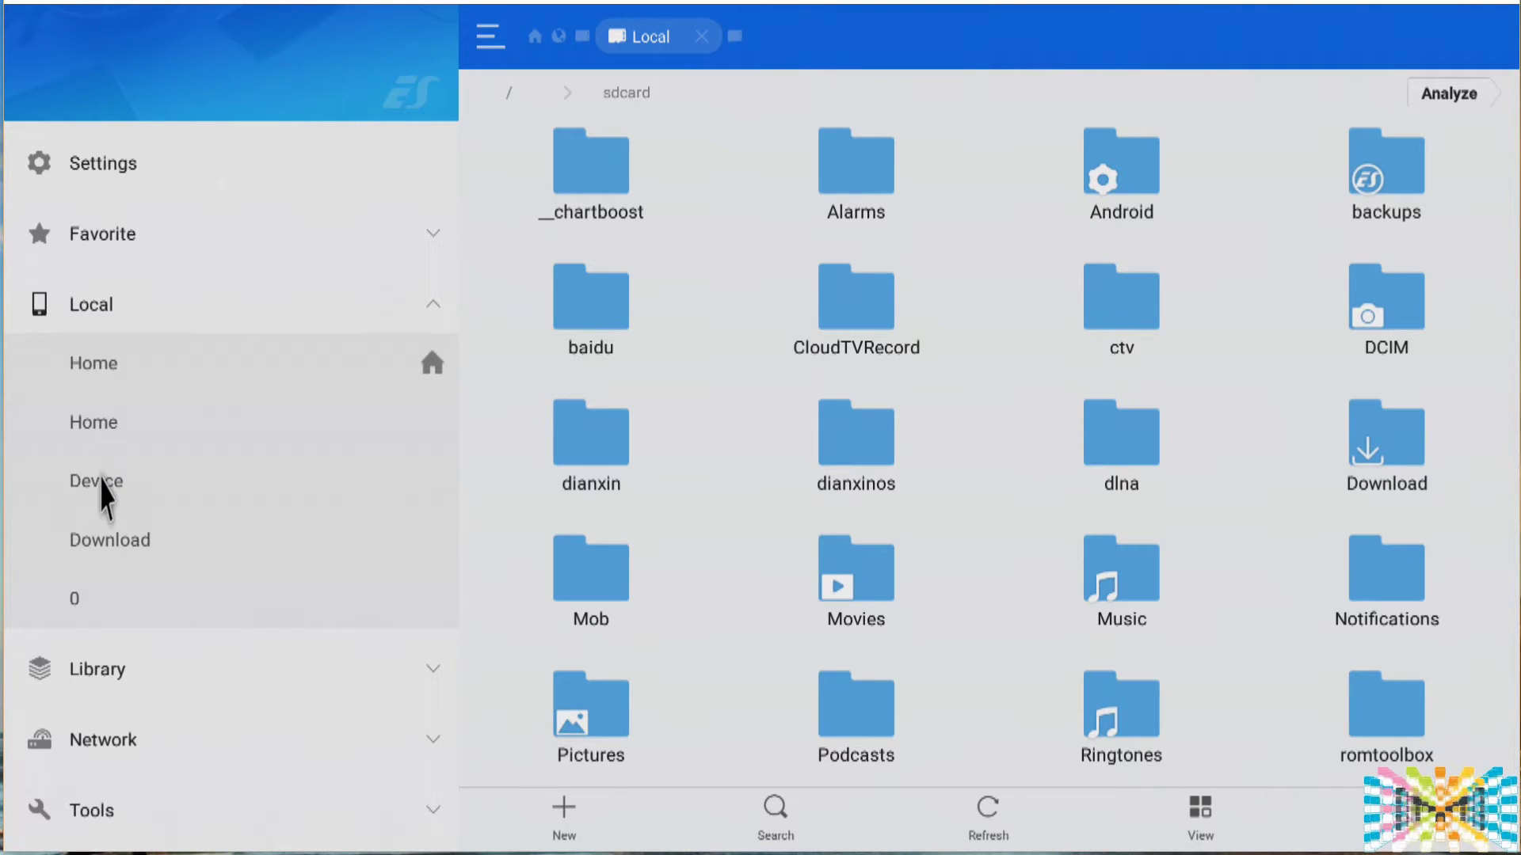
Browse from the Device root into the Download folder of sdcard, and open the same folder through the Local Download location
click(105, 495)
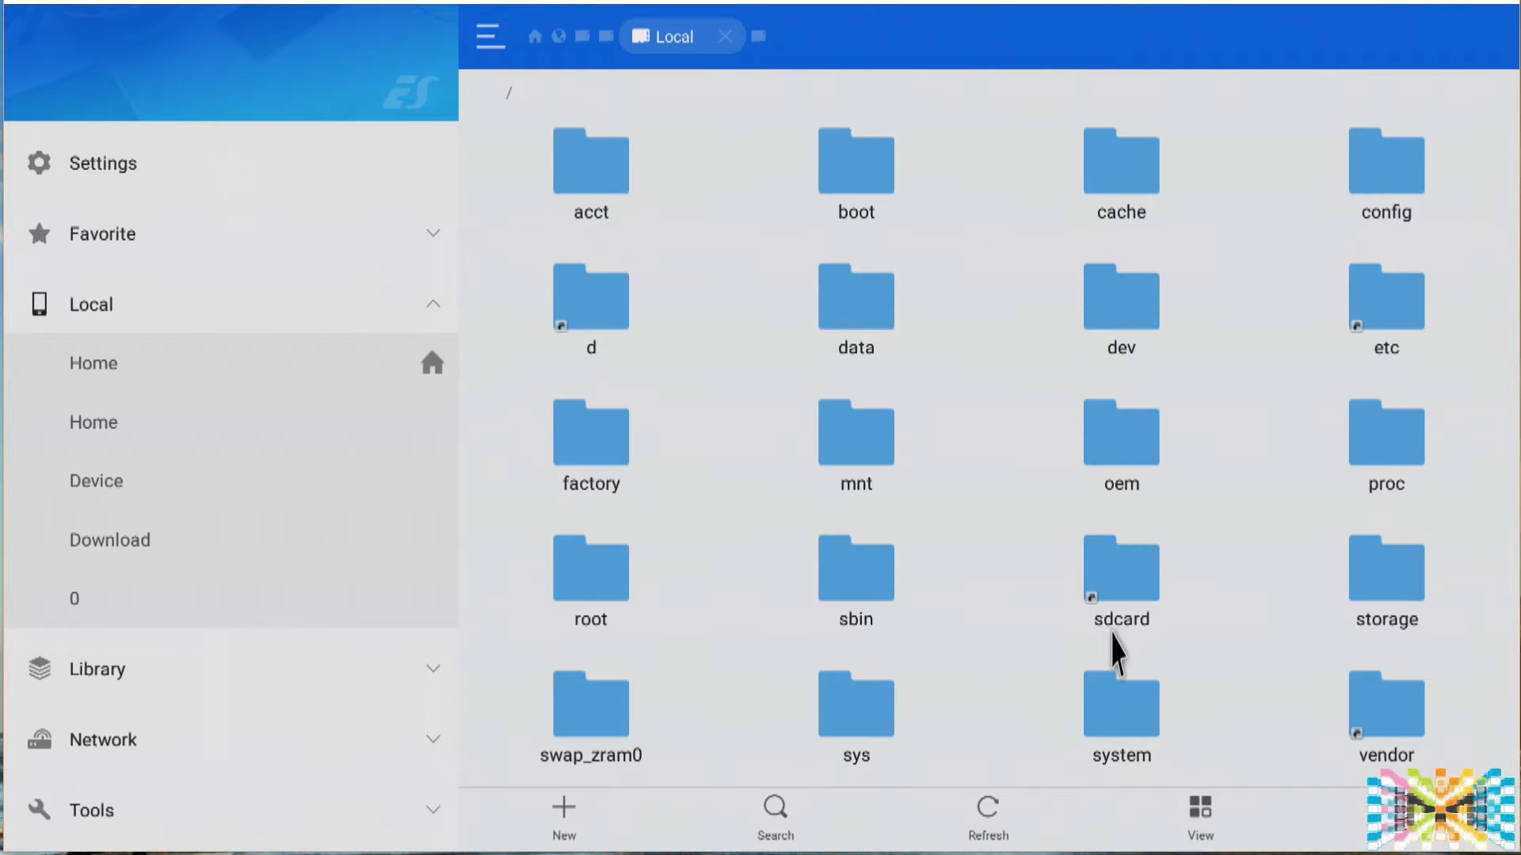
click(1114, 577)
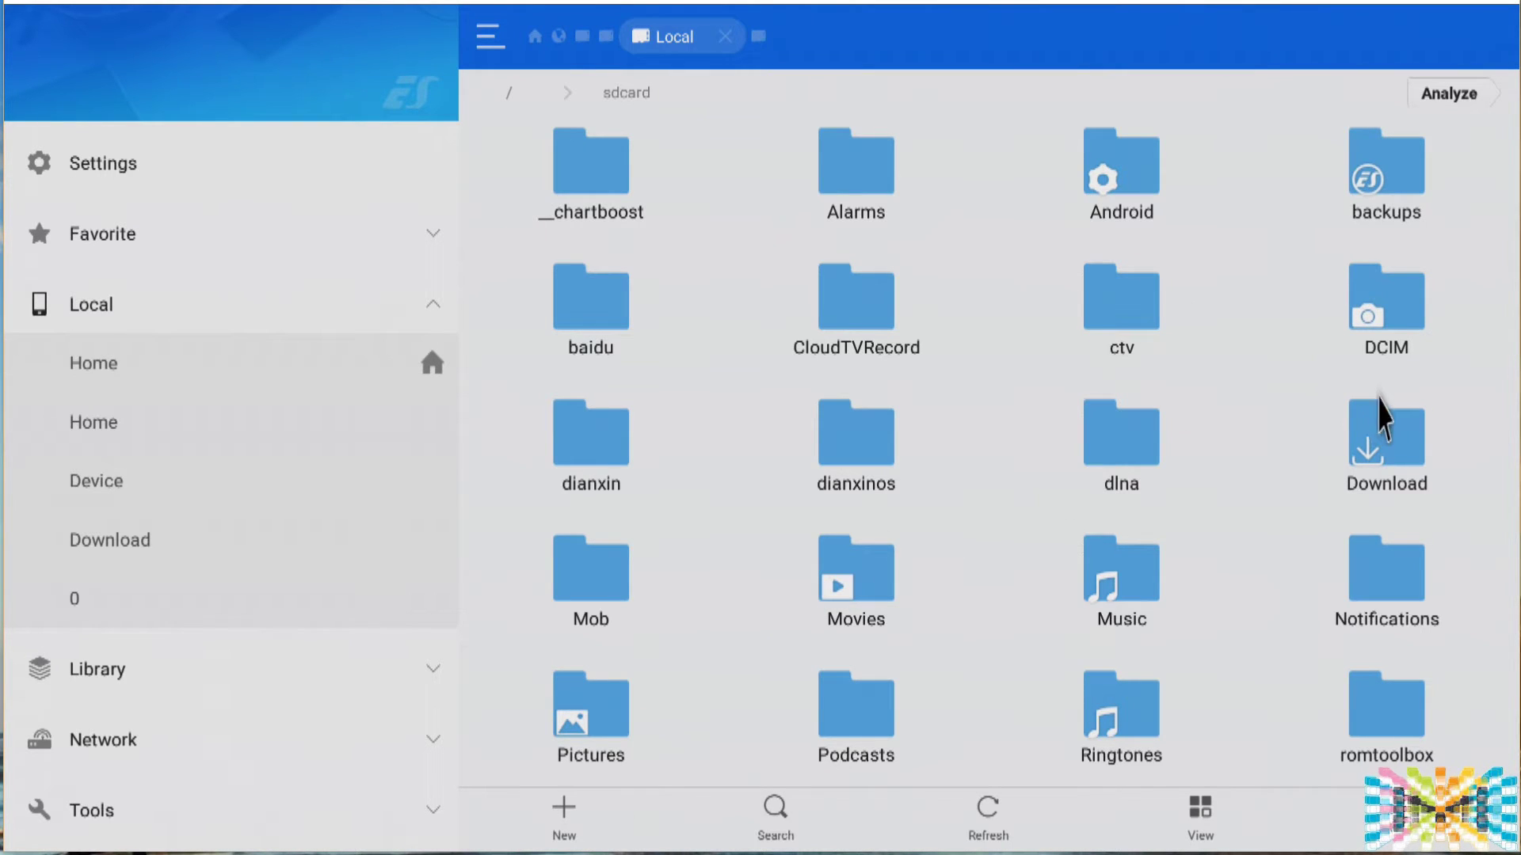
click(1373, 447)
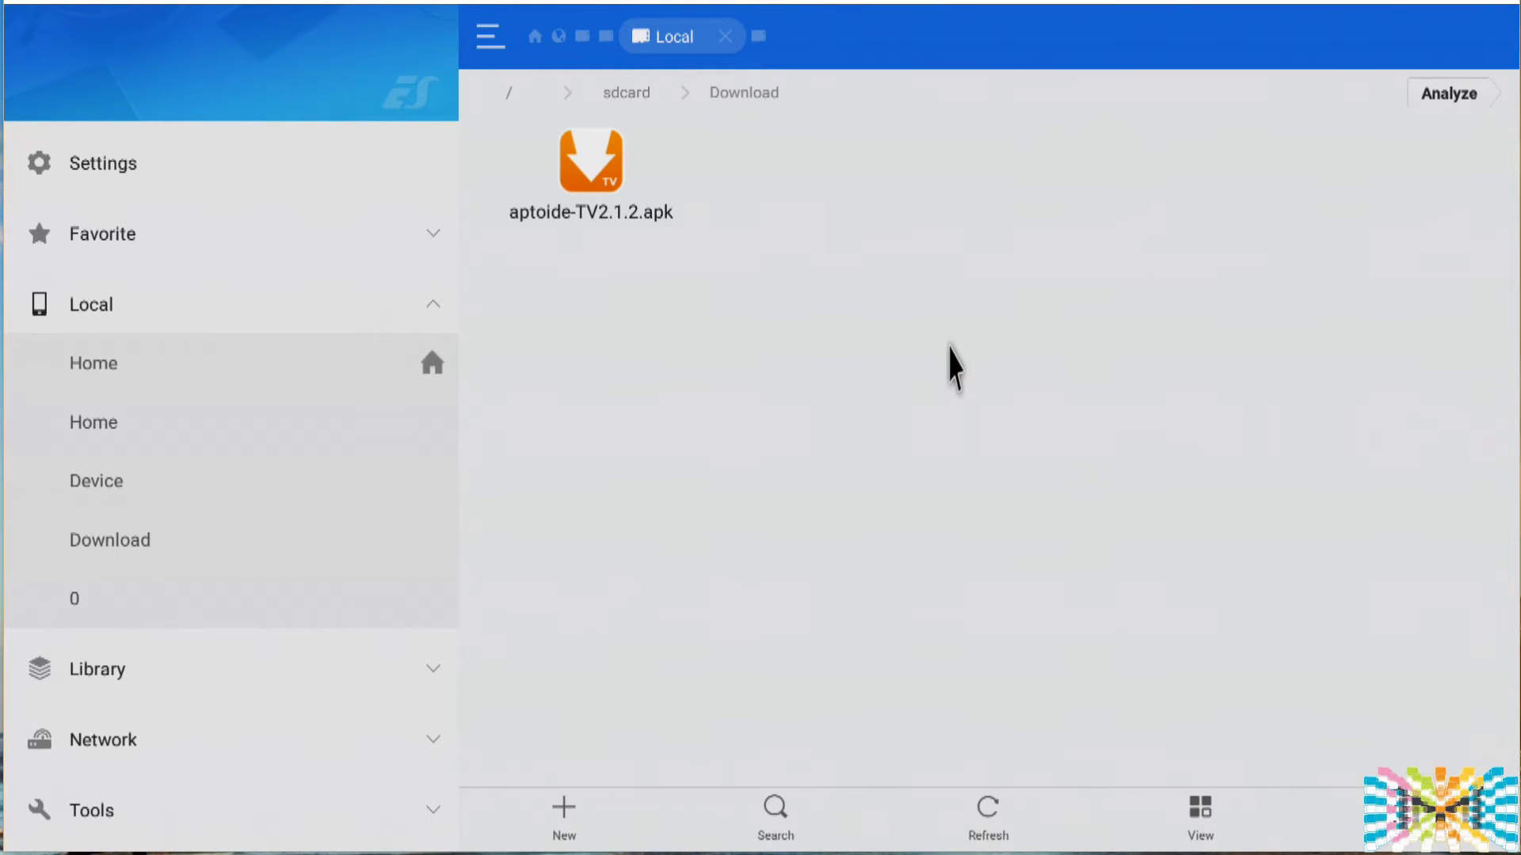
key(Escape)
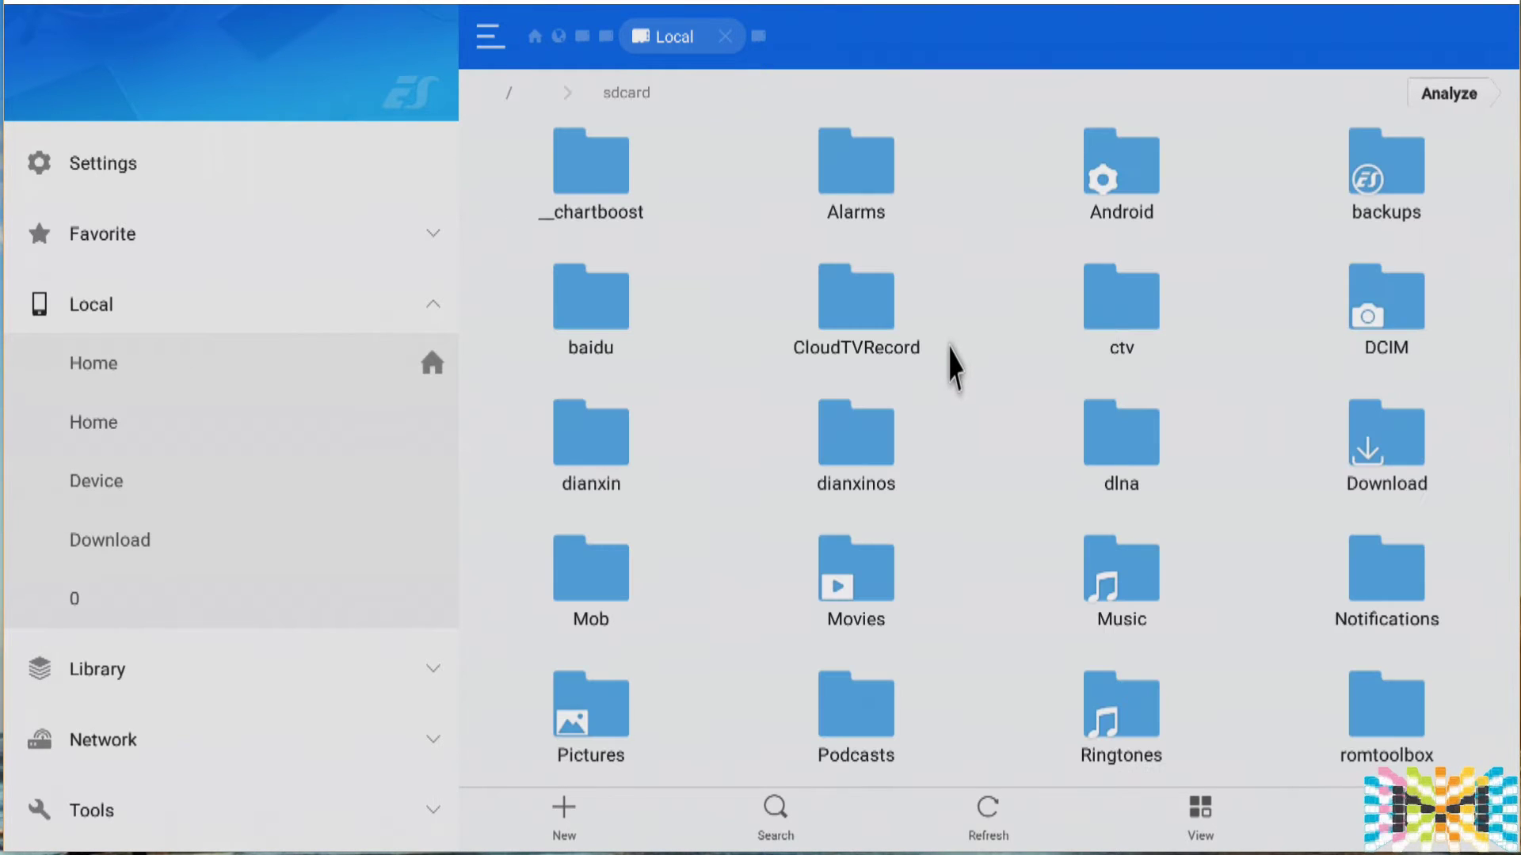
click(1406, 449)
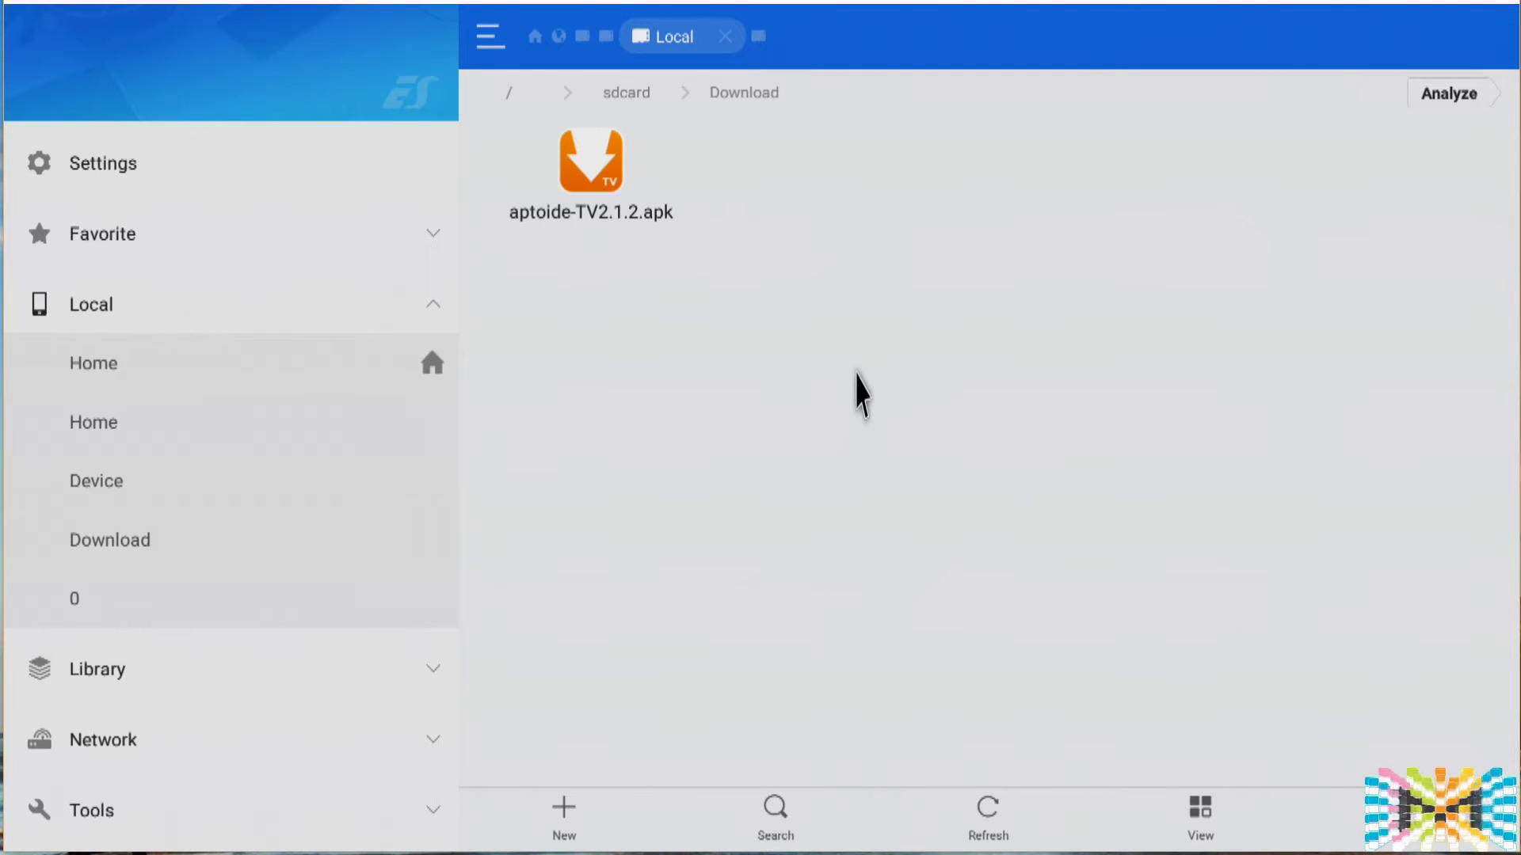
click(76, 493)
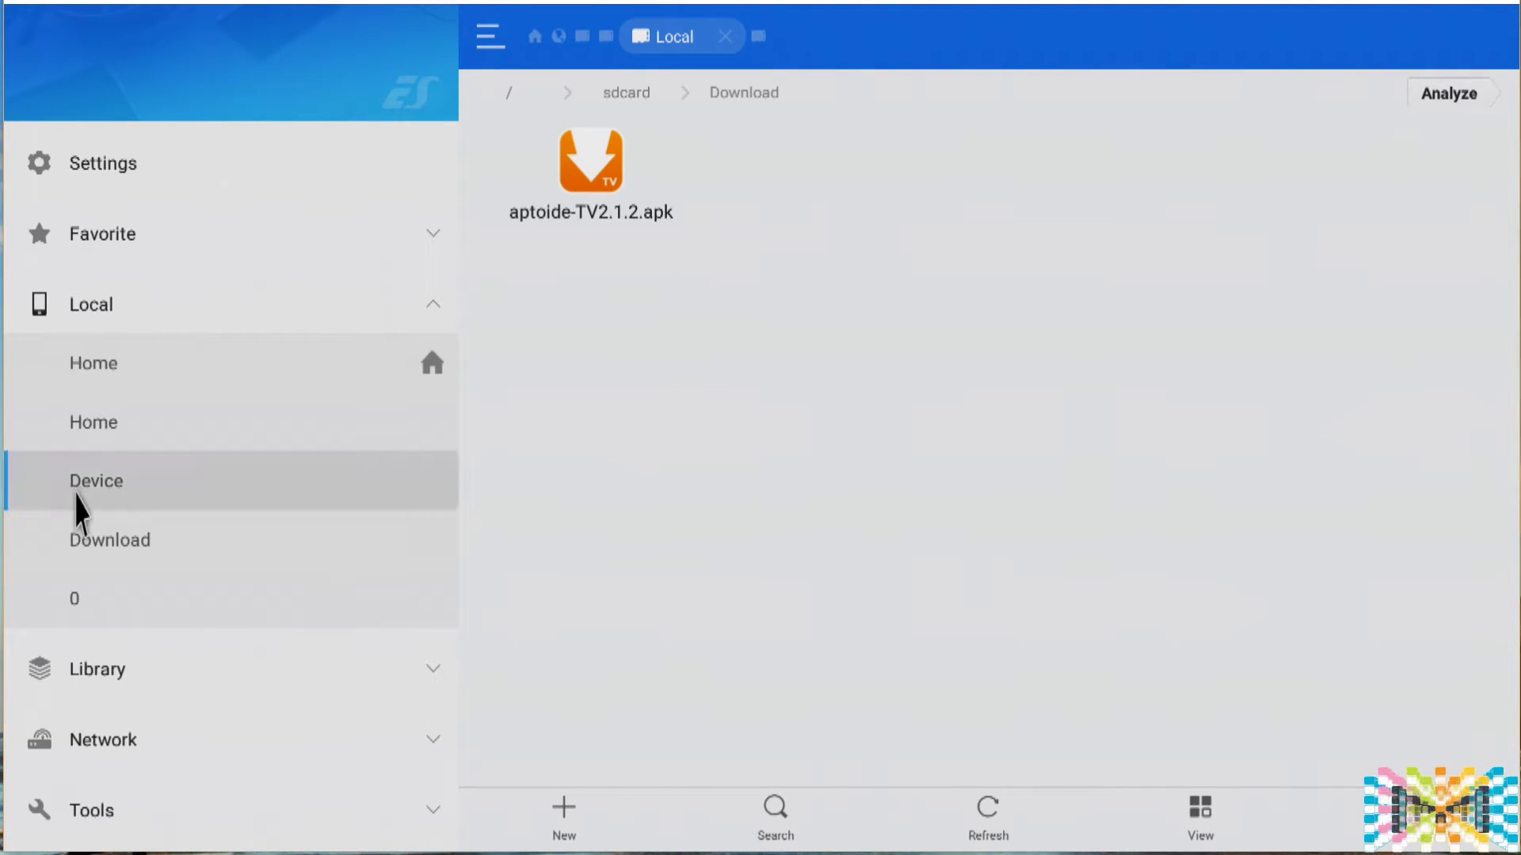
click(123, 552)
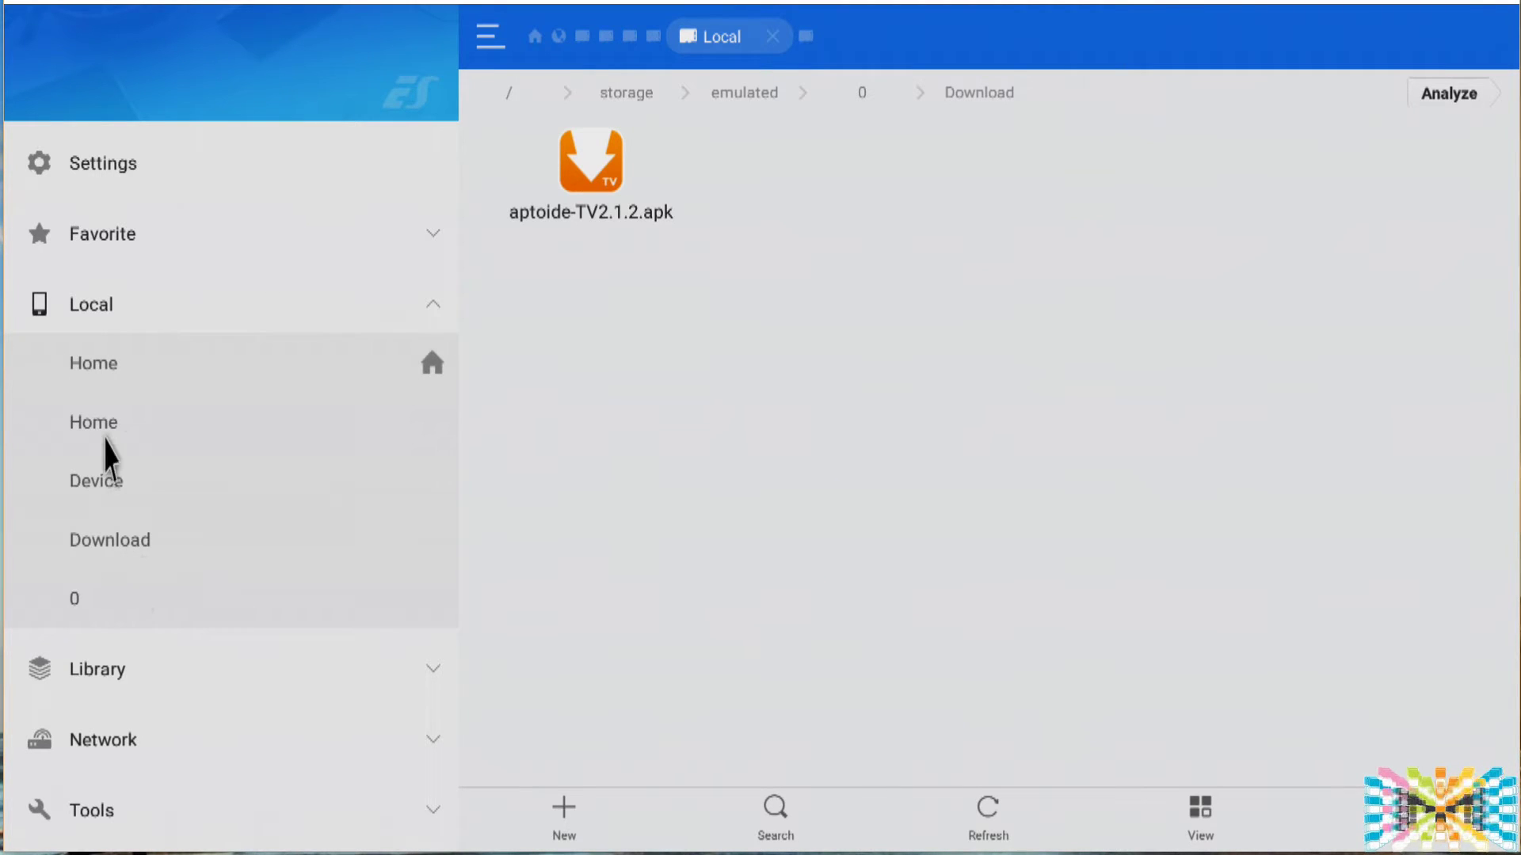
Reopen the Home location under Local and look through the folders and files in sdcard
click(438, 323)
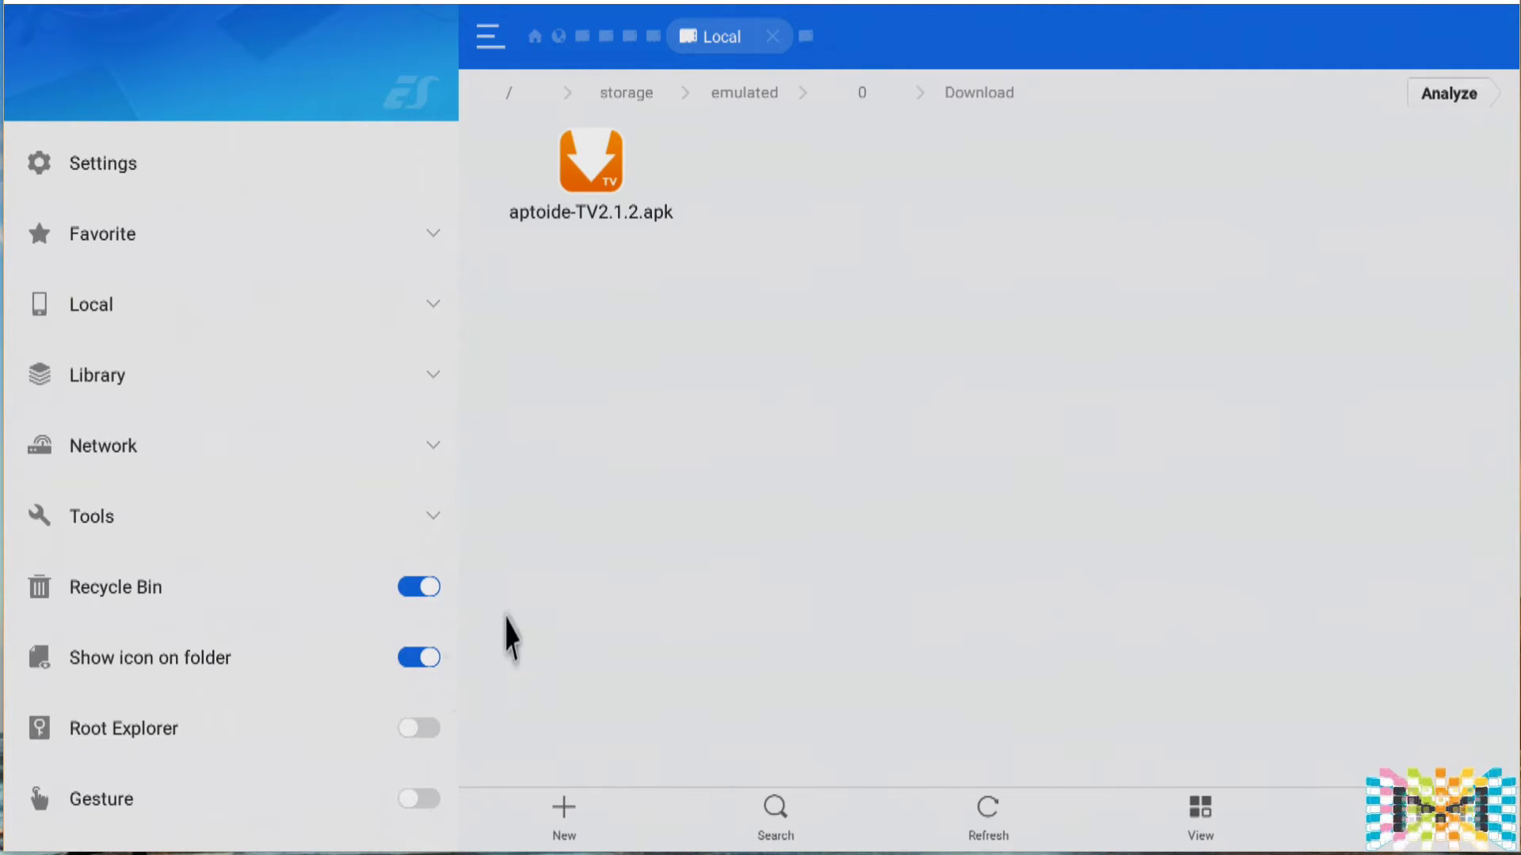
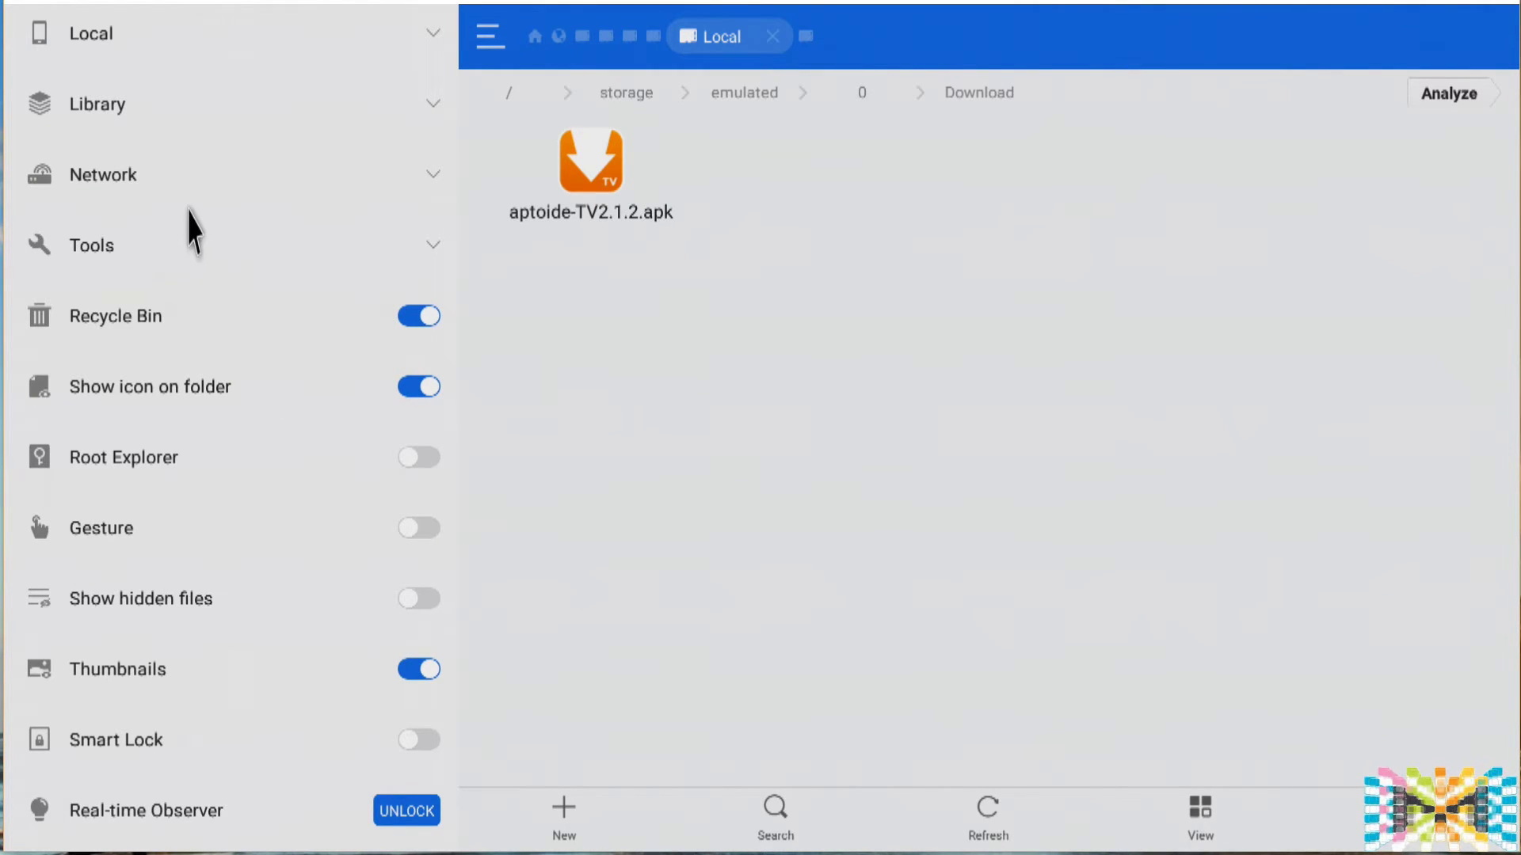
scroll(187, 230, up, 3)
click(92, 301)
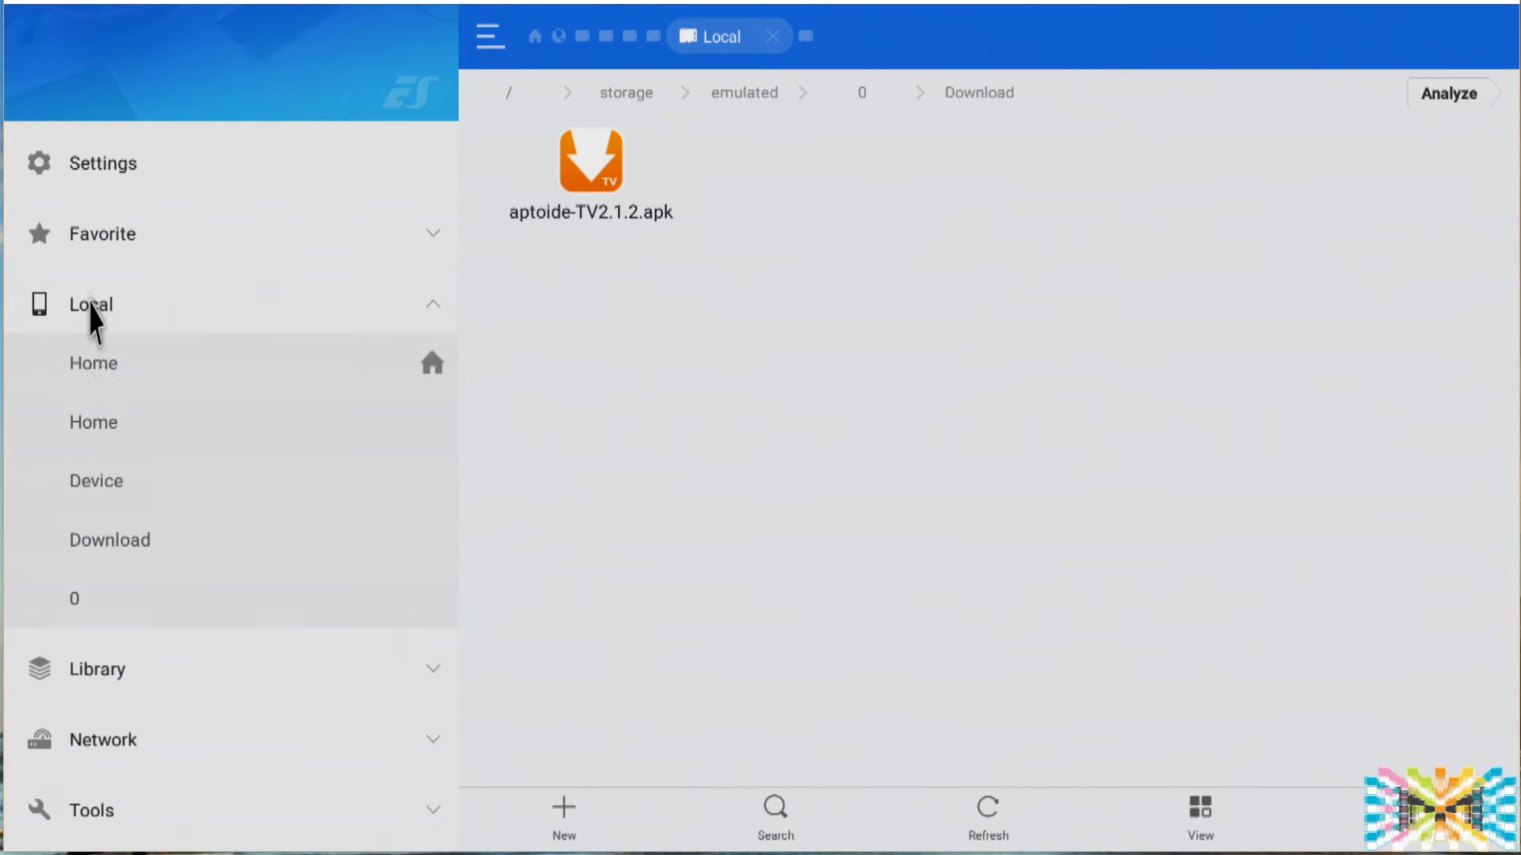
click(104, 431)
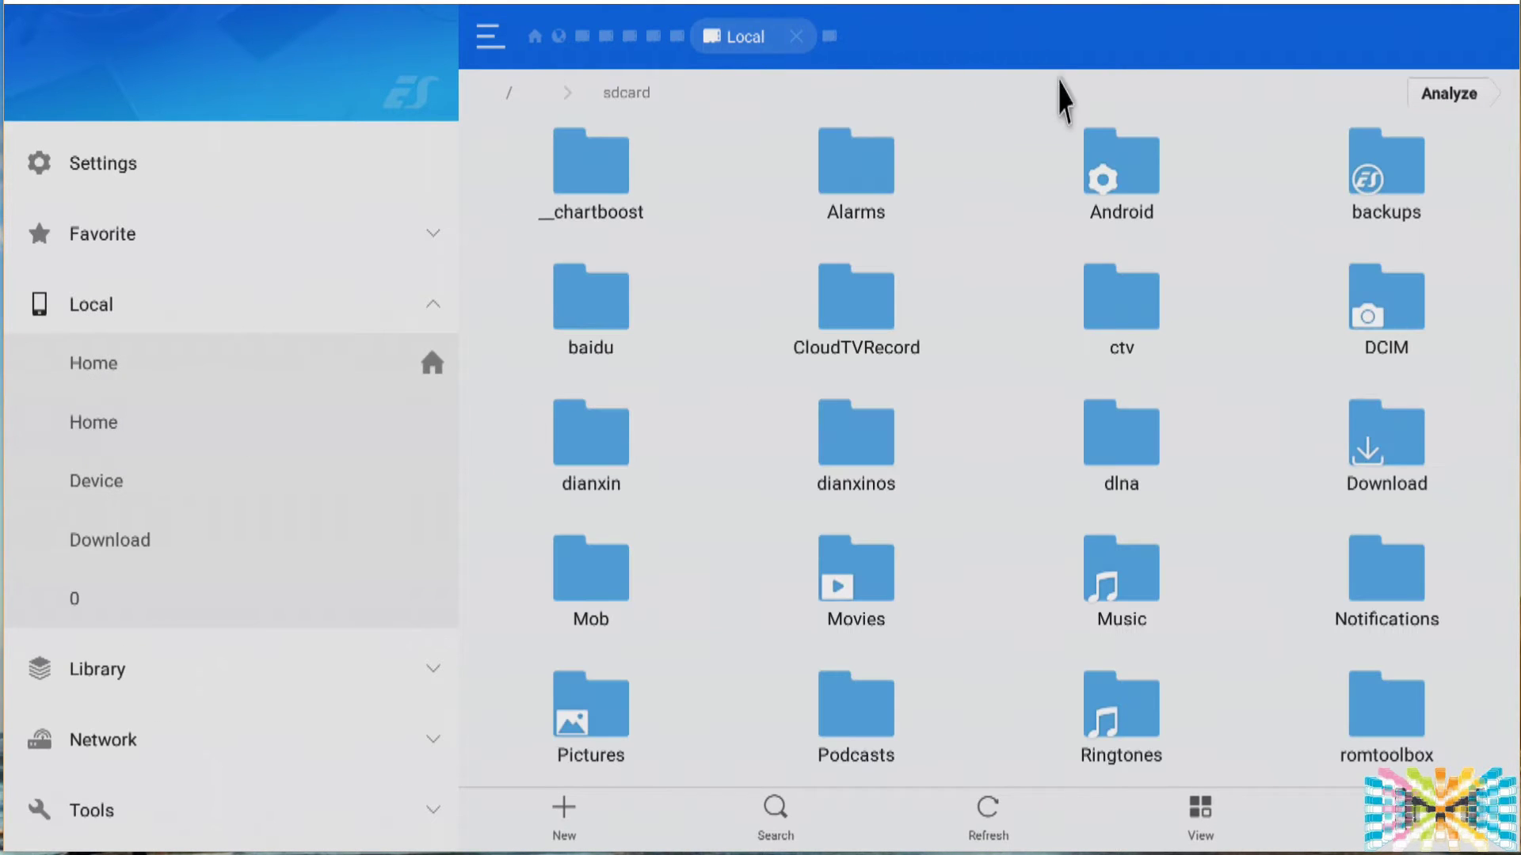
scroll(499, 695, down, 1)
scroll(500, 697, down, 3)
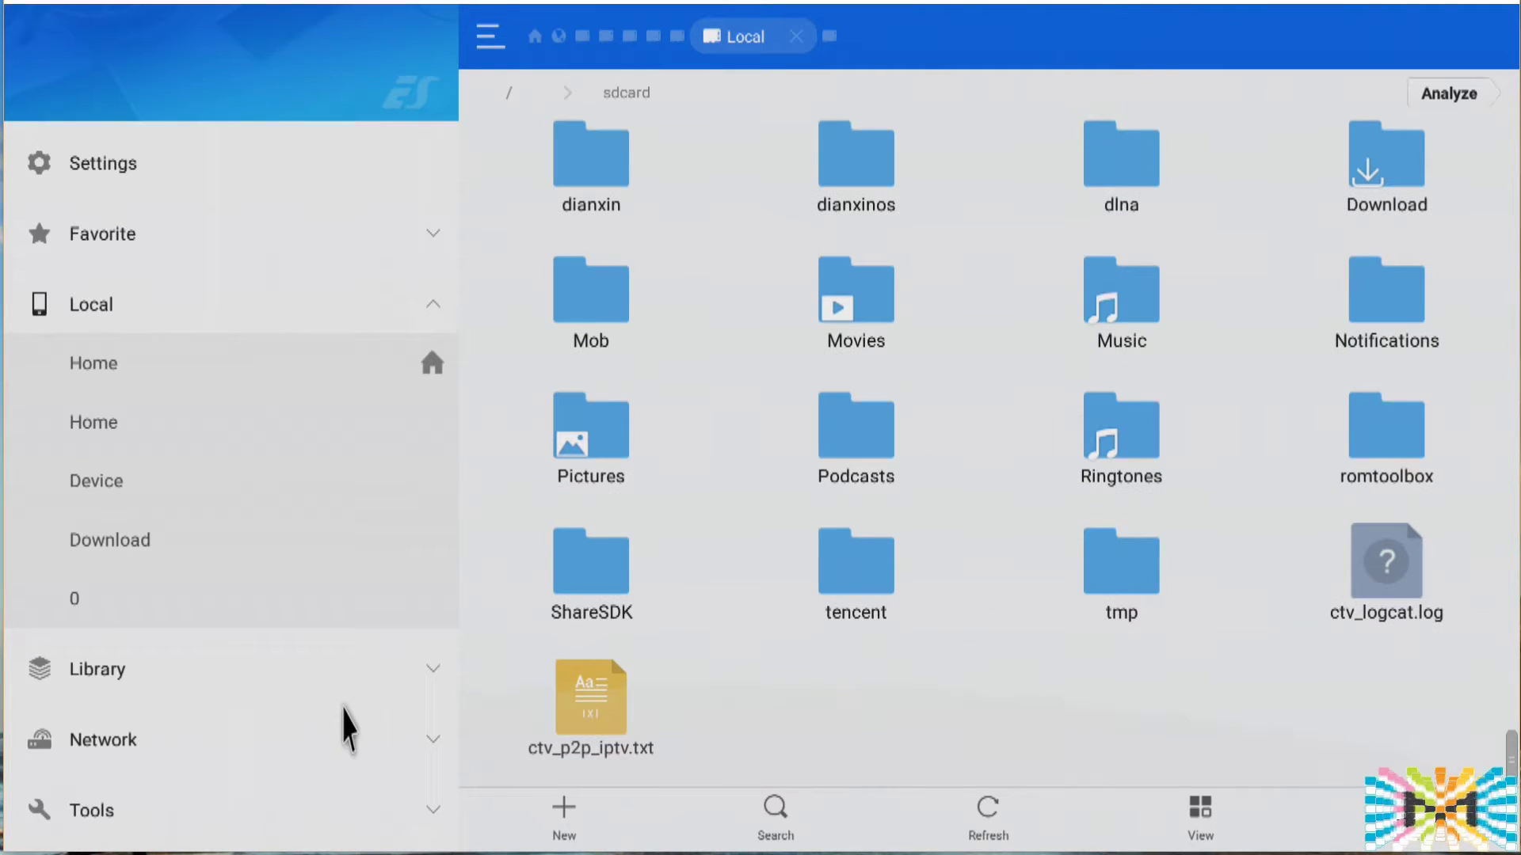
Turn on Show hidden files, look at the hidden folders in sdcard, and turn the option off again
scroll(332, 721, down, 3)
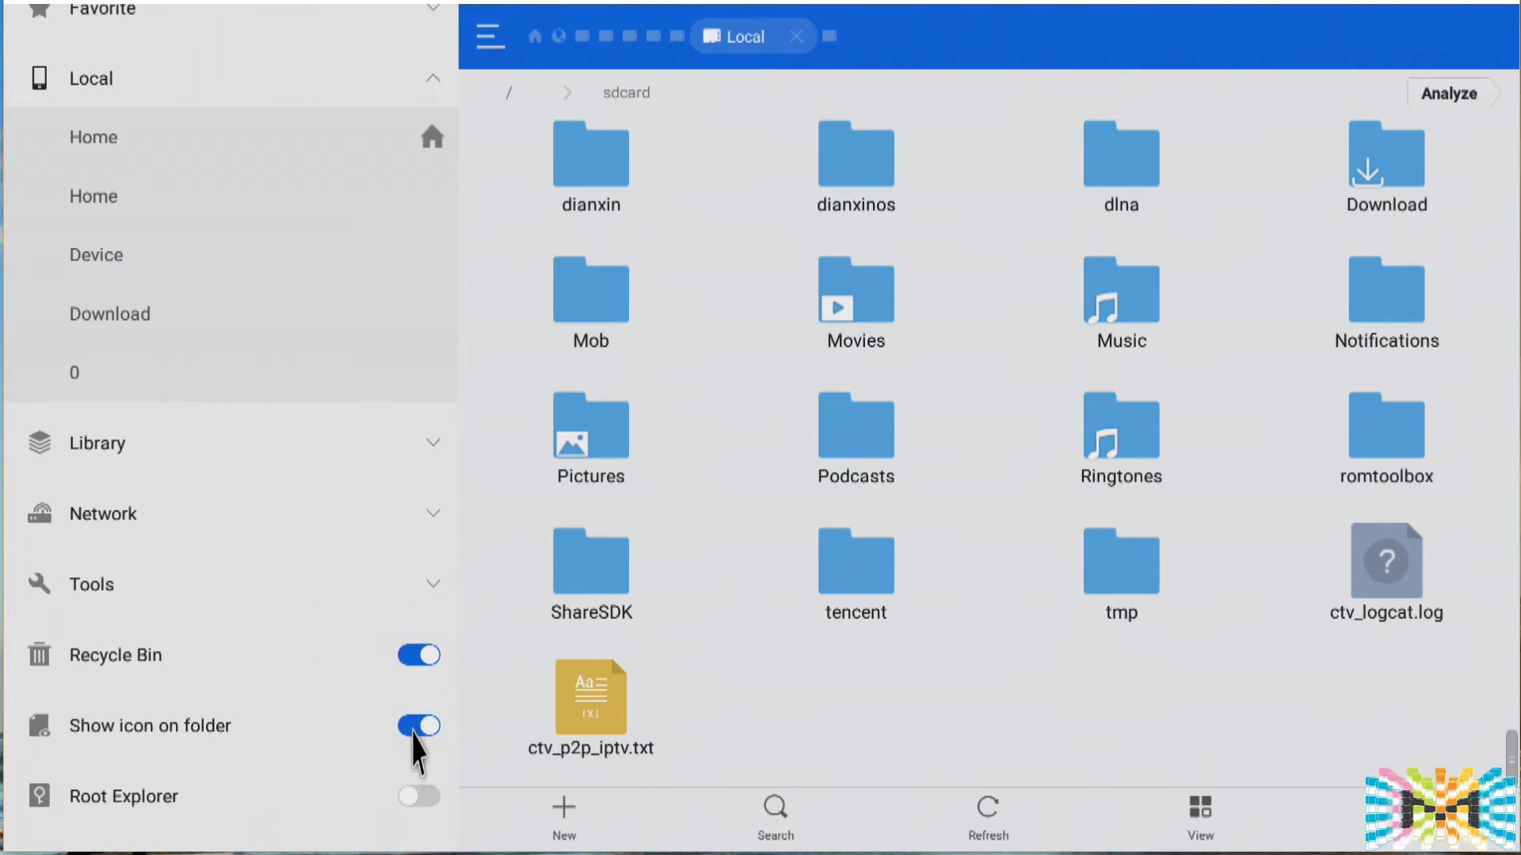
scroll(403, 713, down, 2)
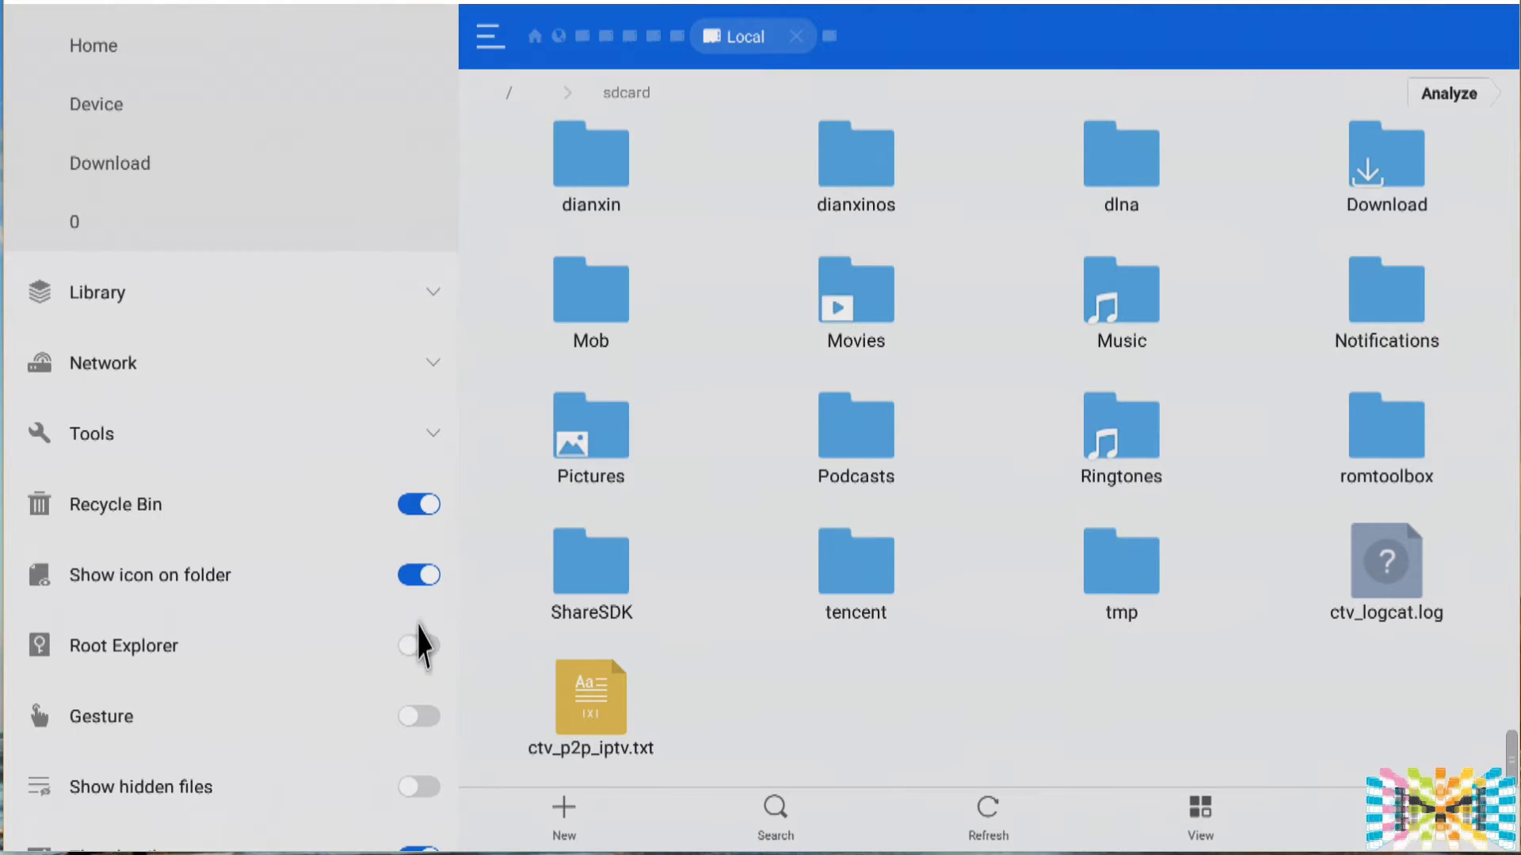
click(419, 786)
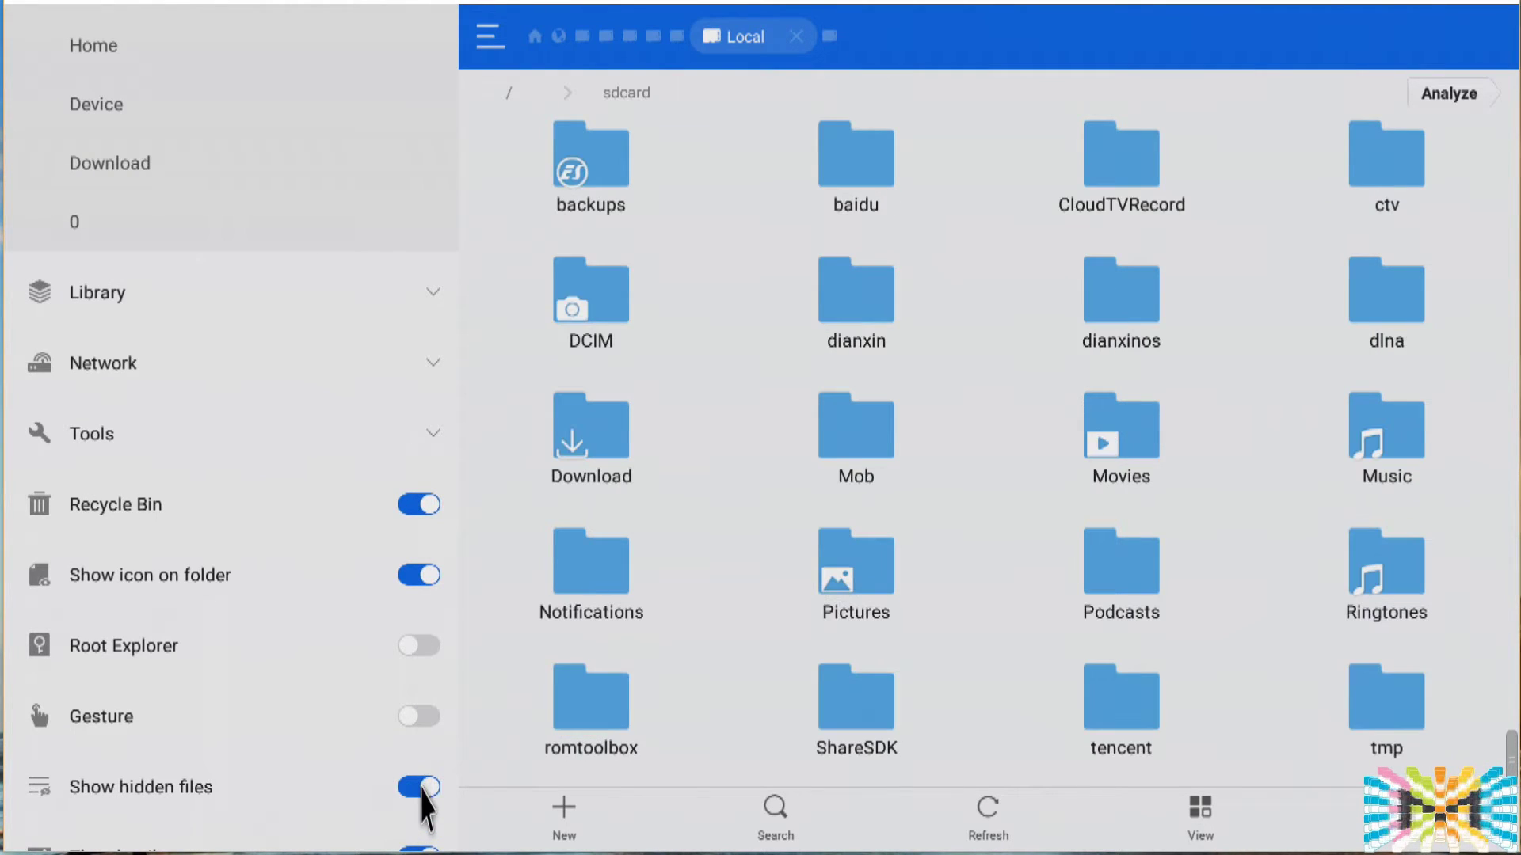
scroll(876, 515, up, 3)
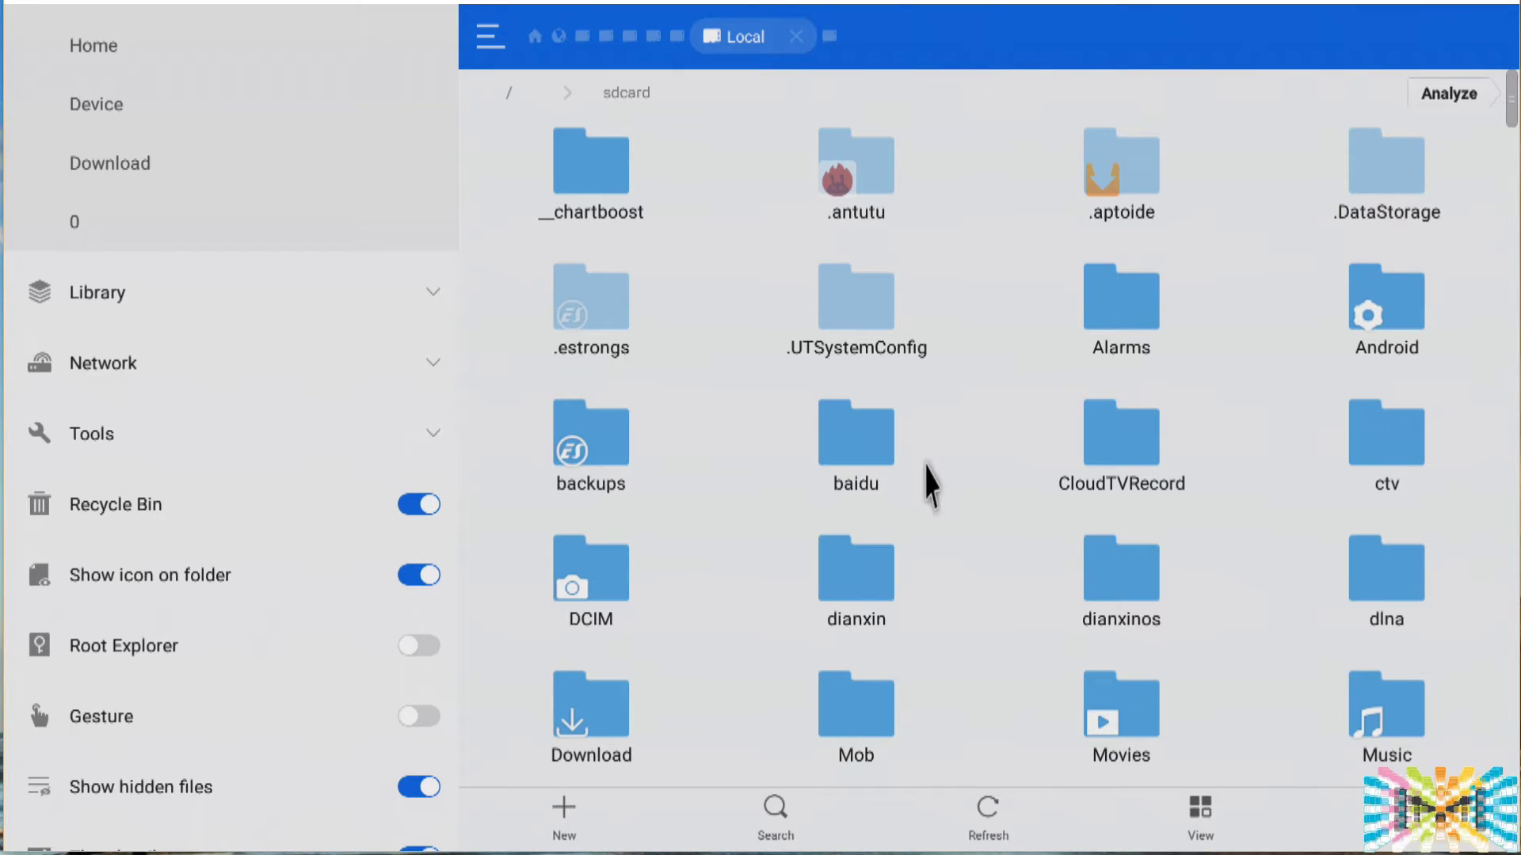
click(402, 790)
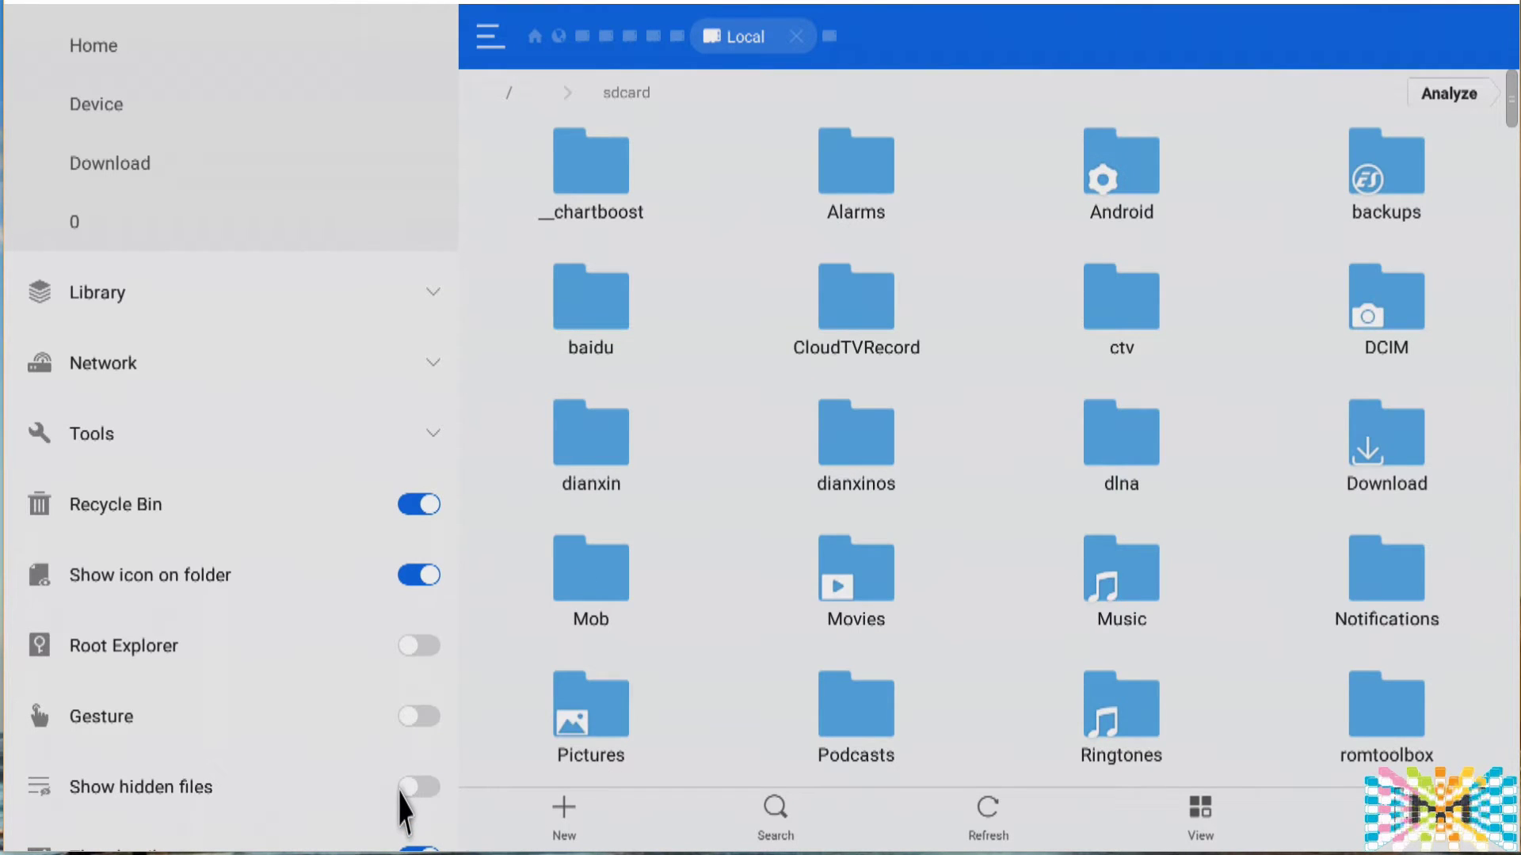
Look through the side menu's option switches, from Recycle Bin down to Real-time Observer
scroll(237, 91, up, 5)
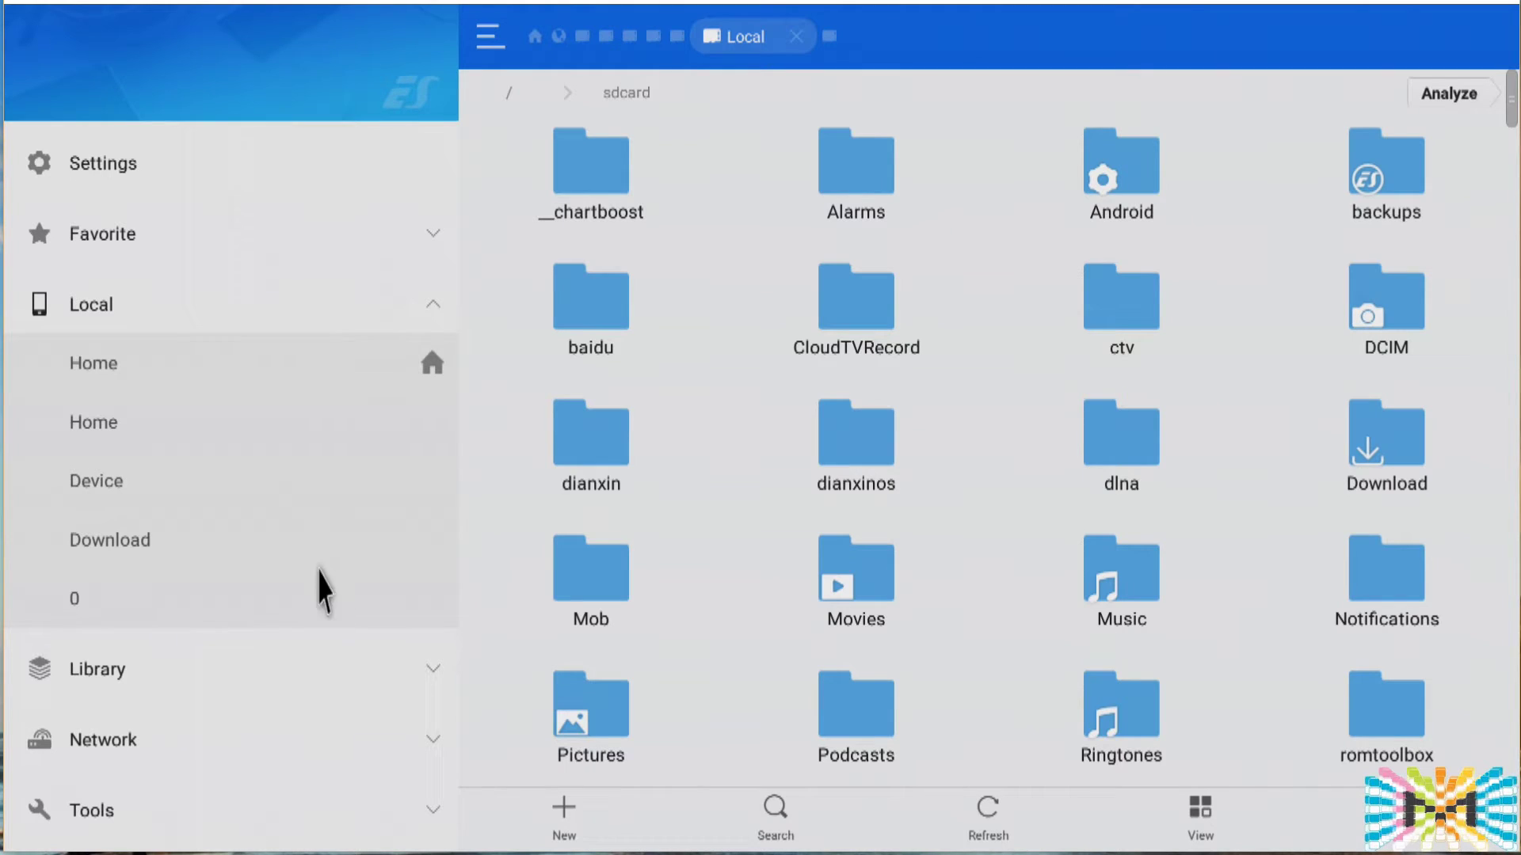
scroll(305, 442, down, 3)
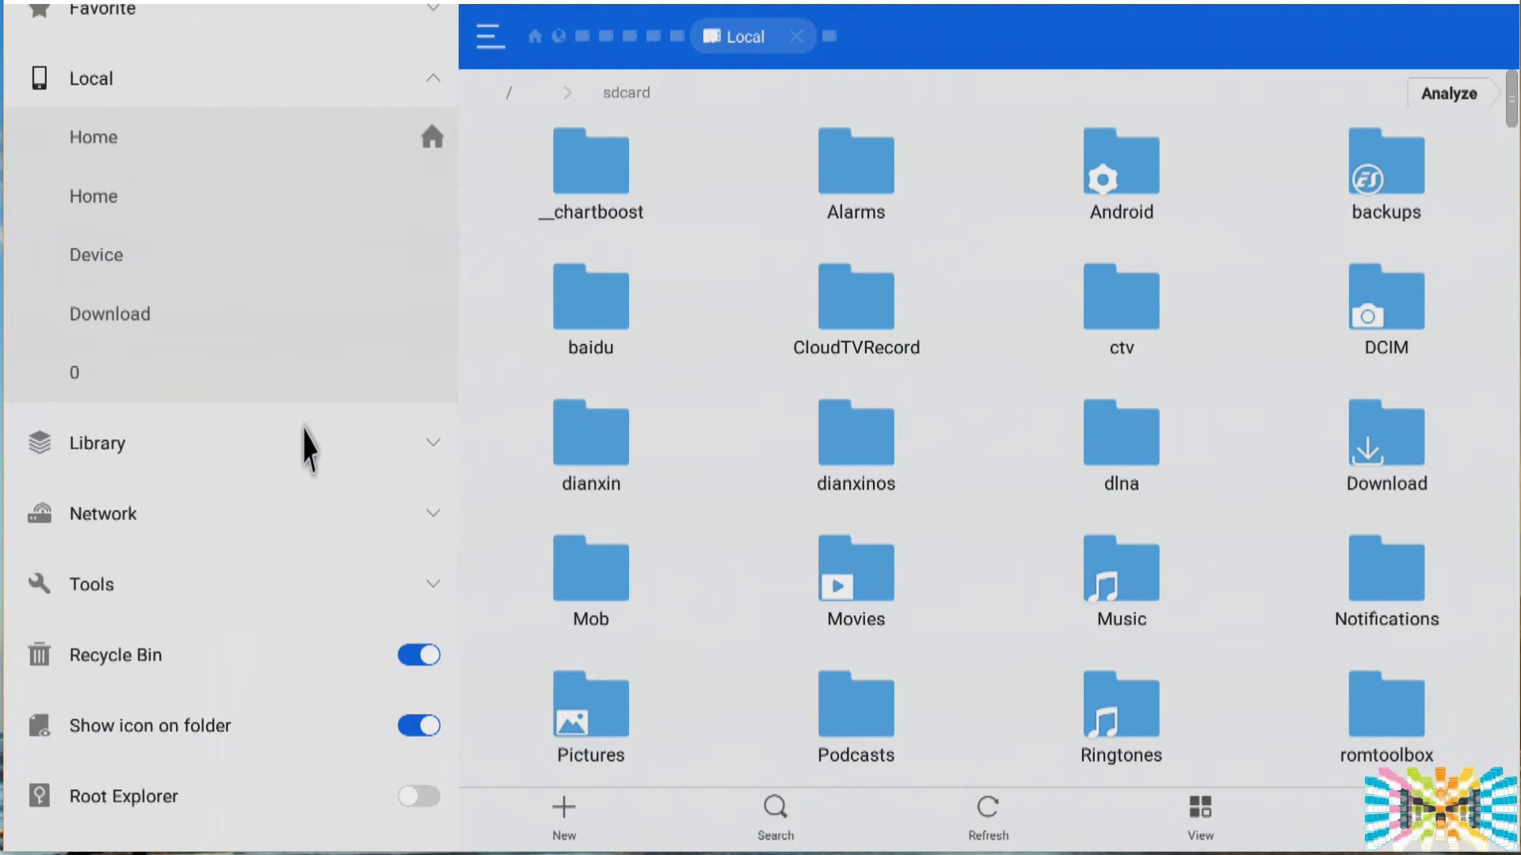
scroll(312, 468, down, 3)
scroll(285, 650, down, 2)
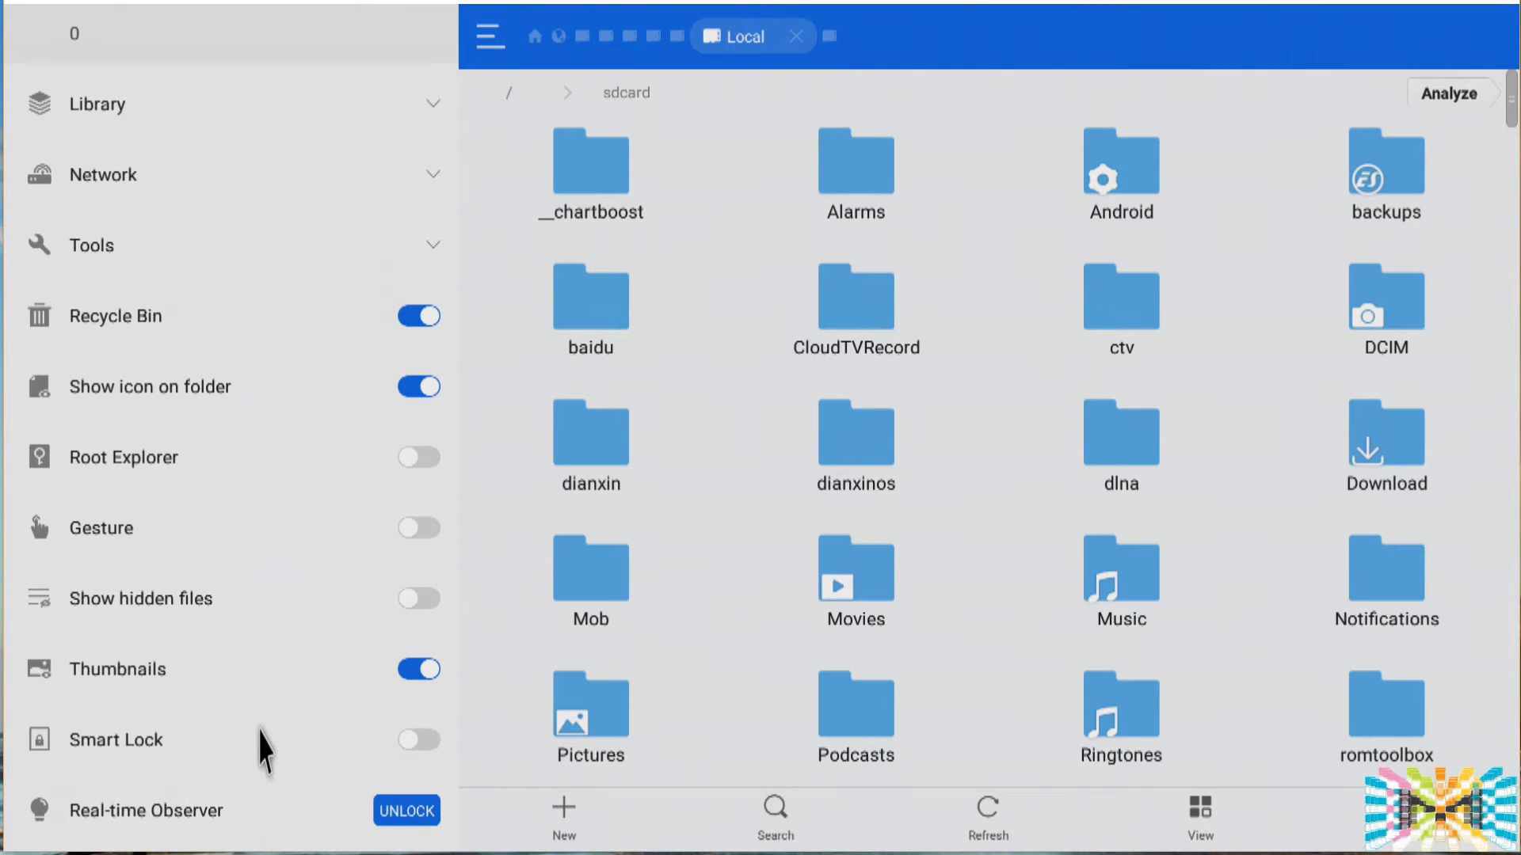
scroll(262, 745, up, 3)
scroll(261, 745, up, 3)
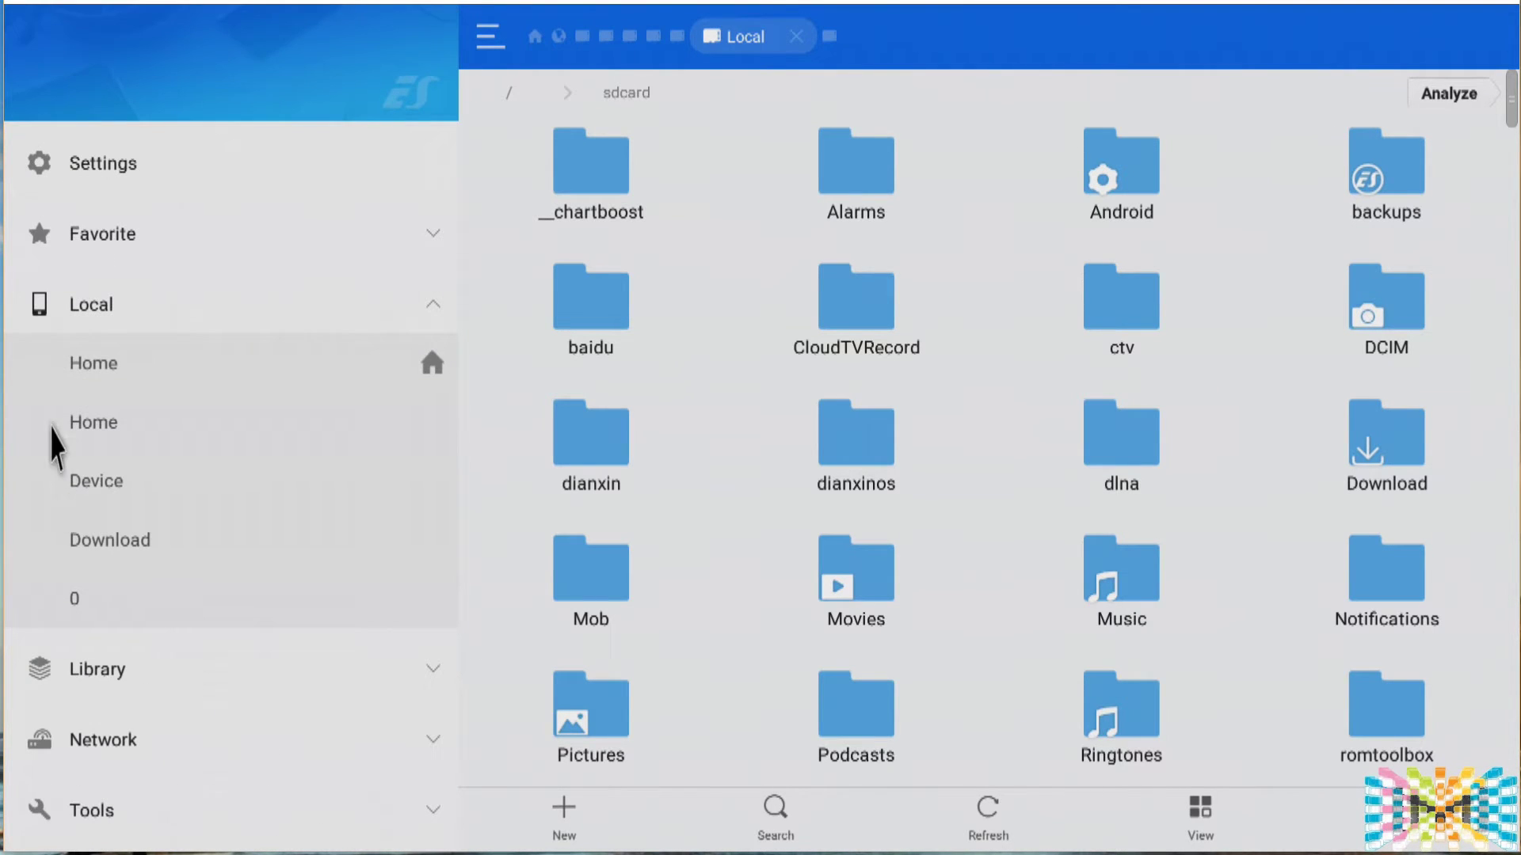
Collapse the Local locations, open the Network overview, and scan for network devices, cancelling the scan's progress dialog
click(105, 301)
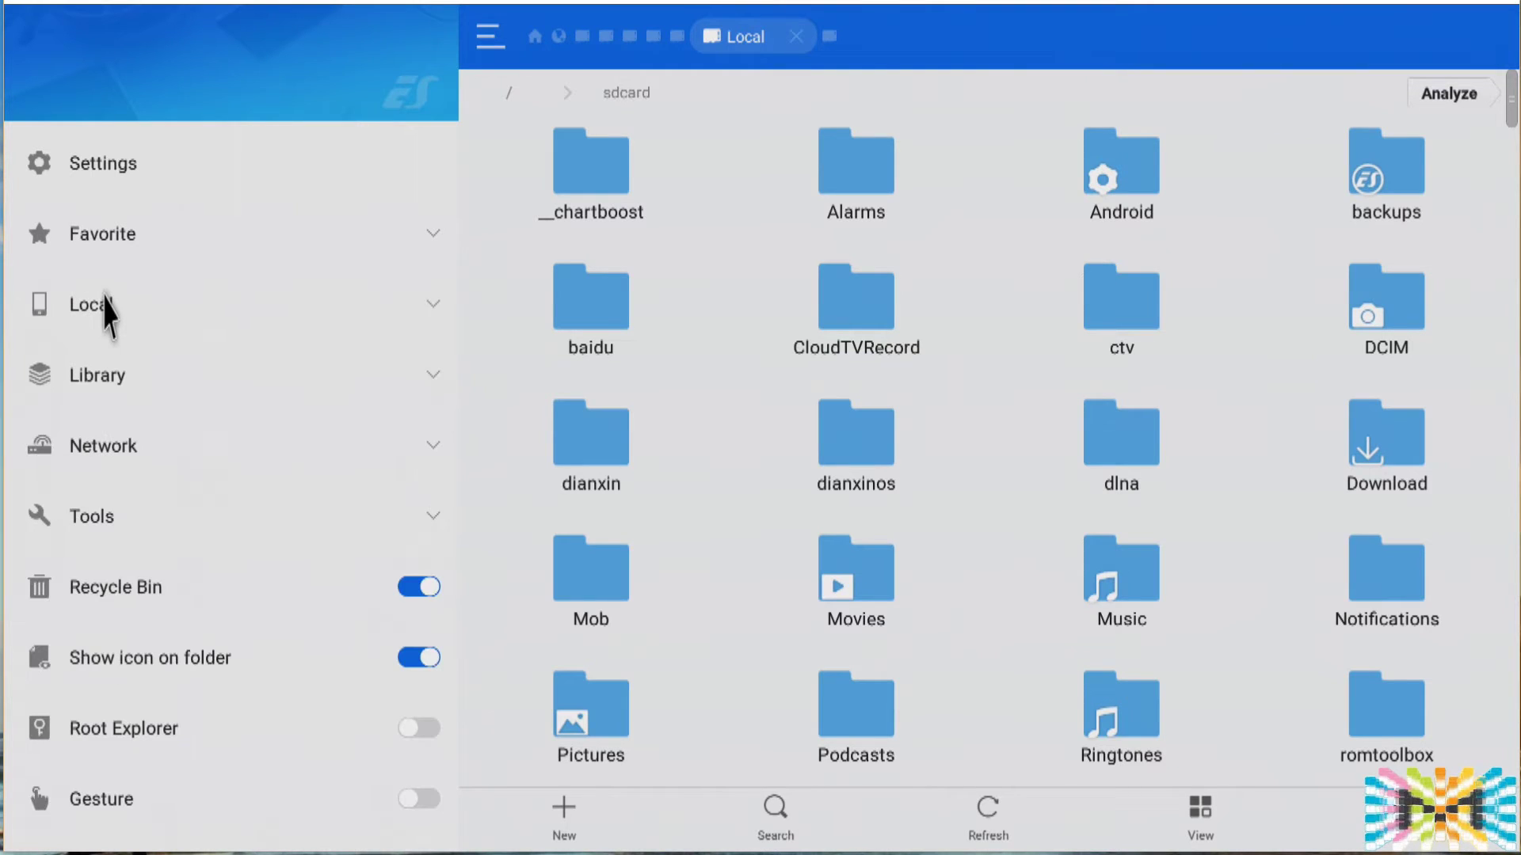
click(108, 467)
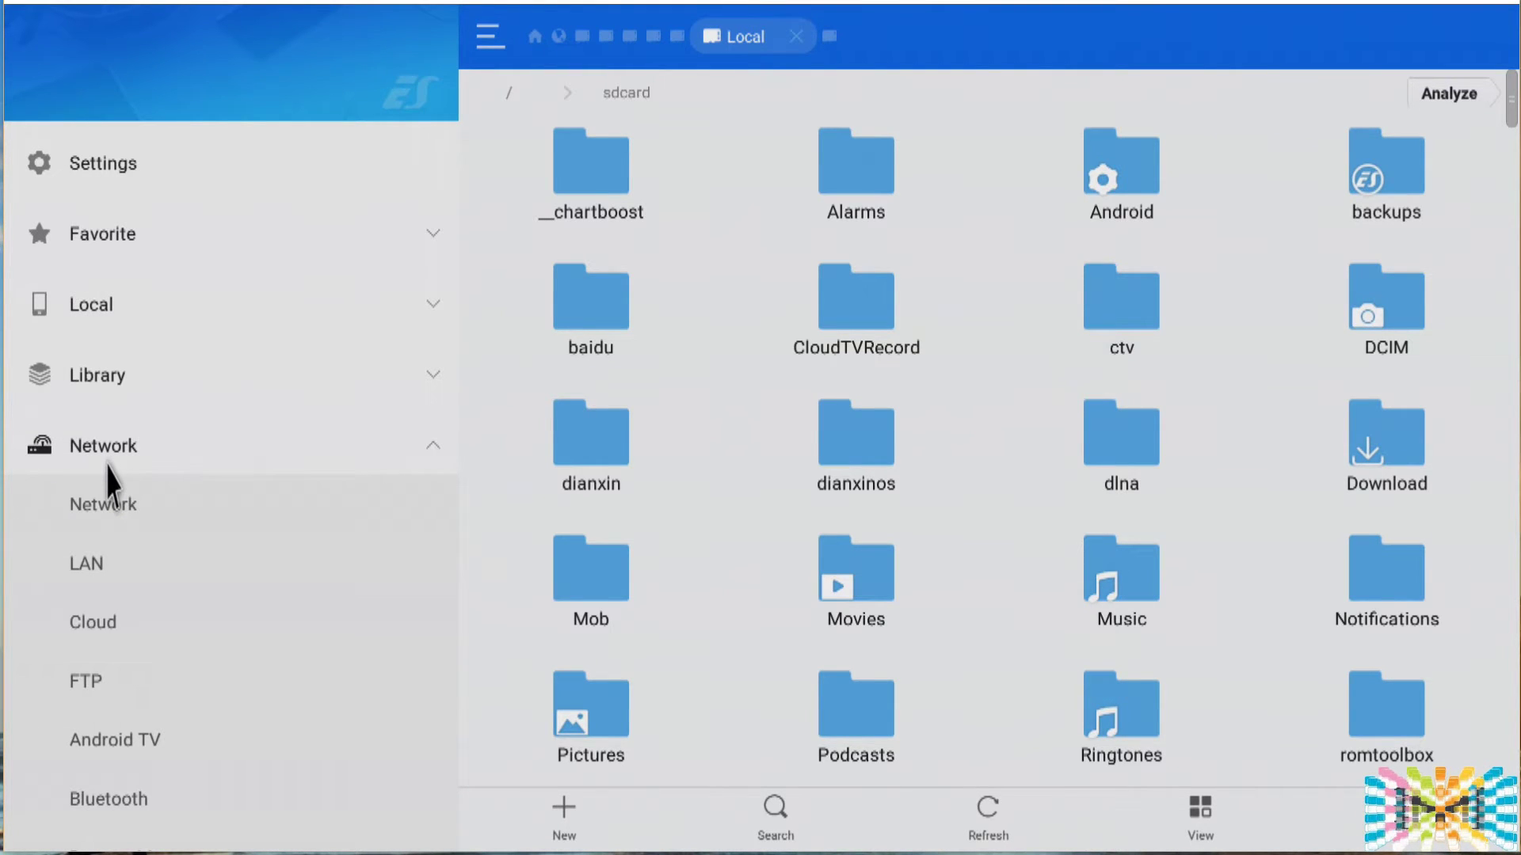
click(105, 517)
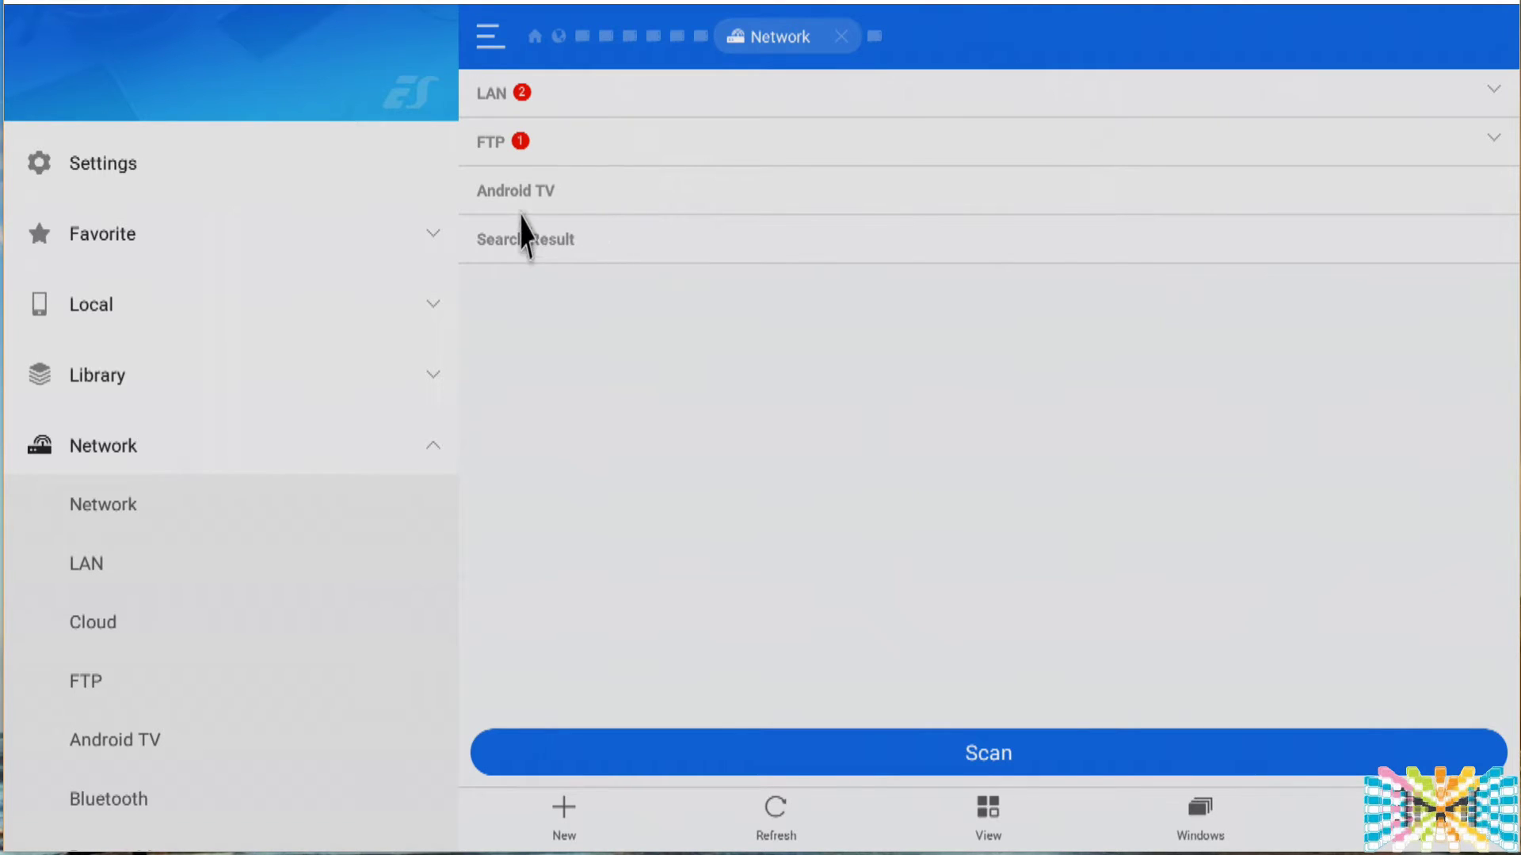
click(989, 753)
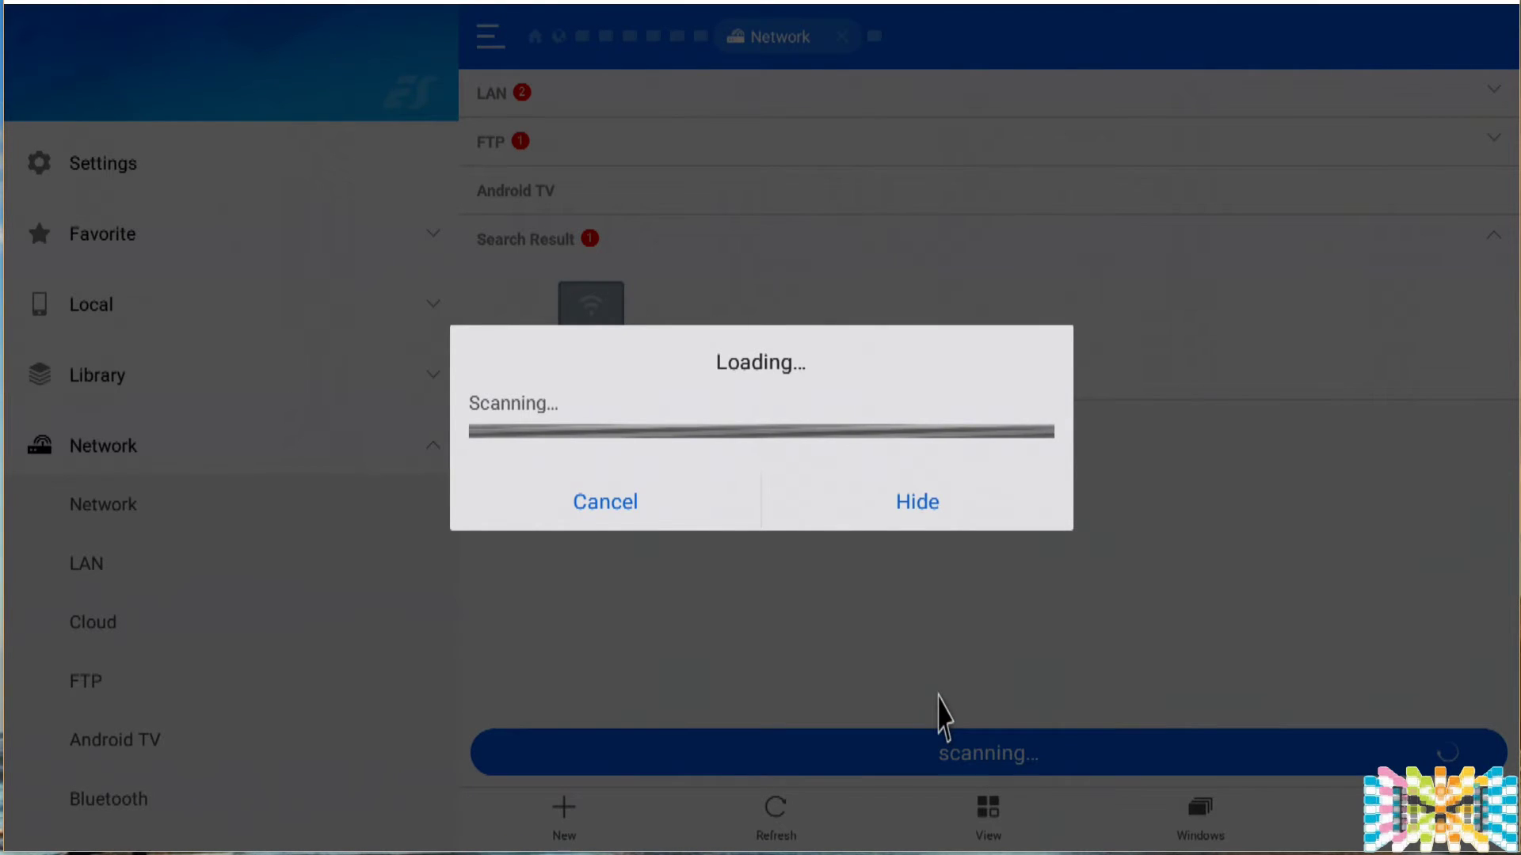
click(638, 507)
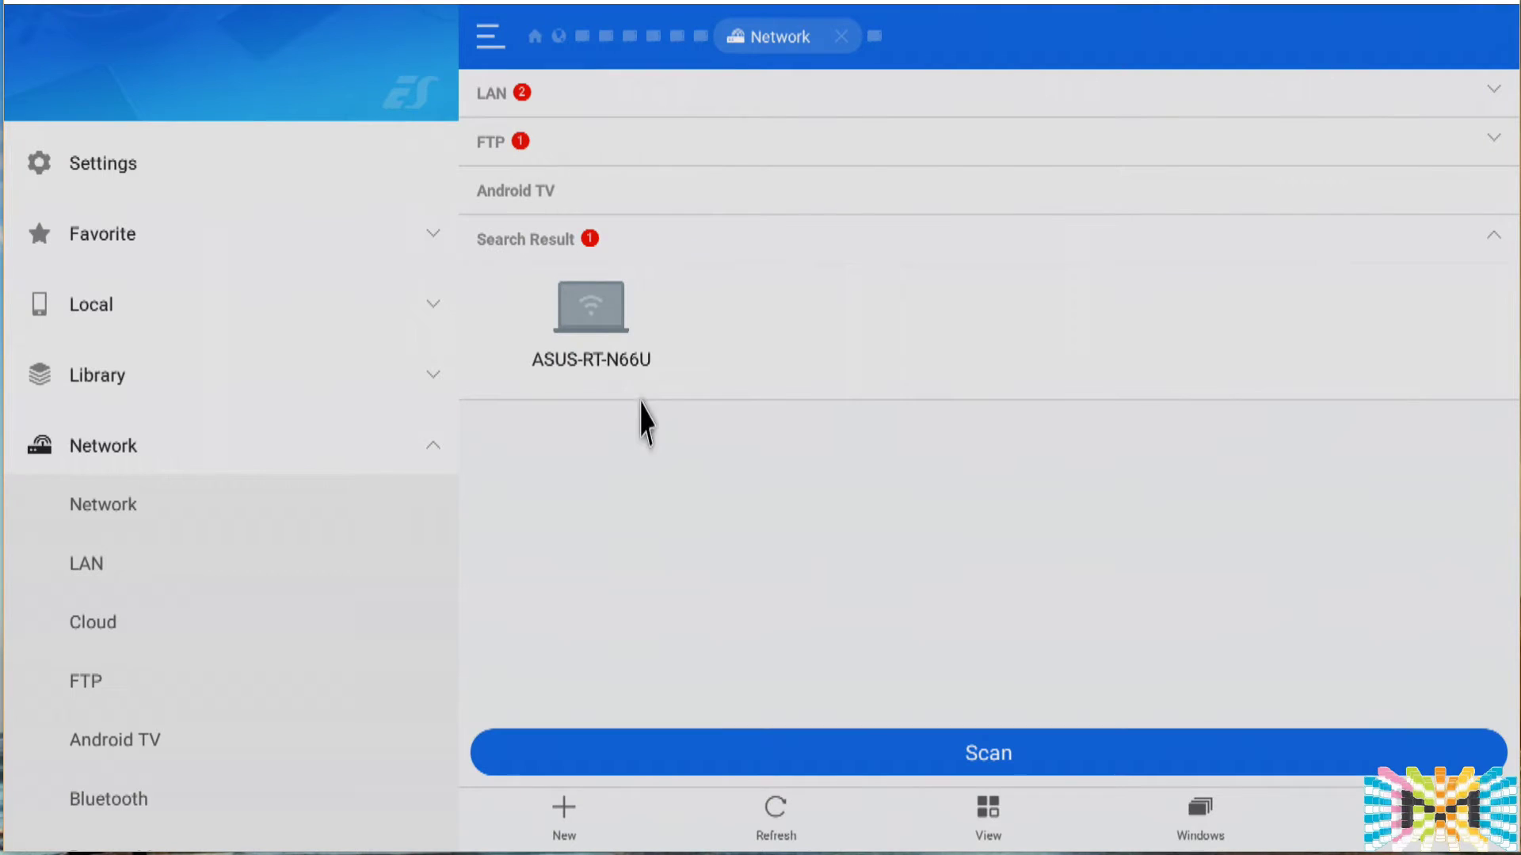
Open RED-THUNDER among the LAN devices, browse to Android files in its E share, and dismiss the properties of aptoide-TV2.1.2.apk
click(529, 98)
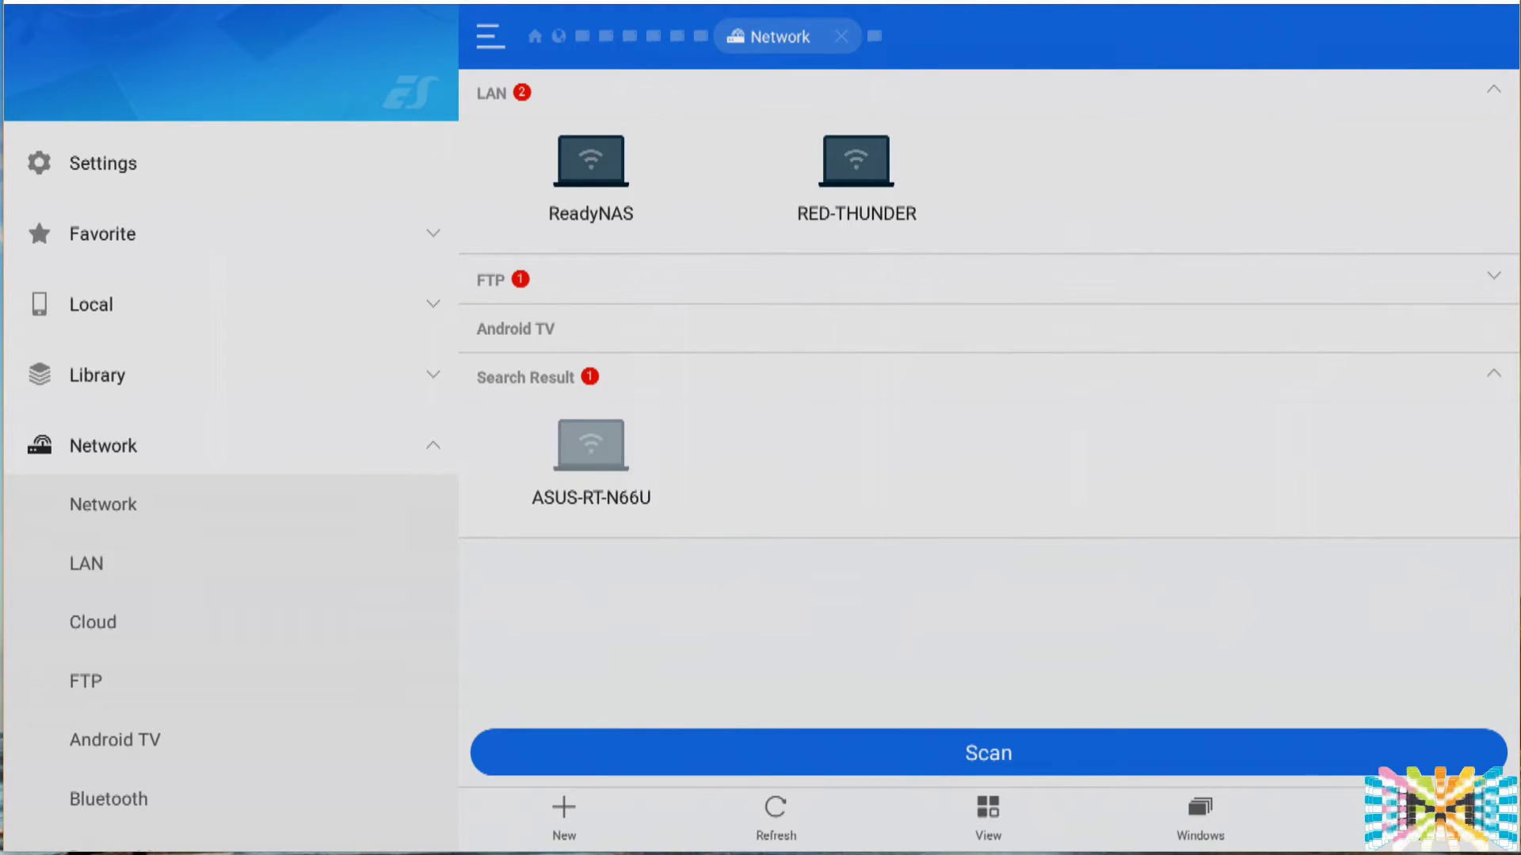
click(826, 169)
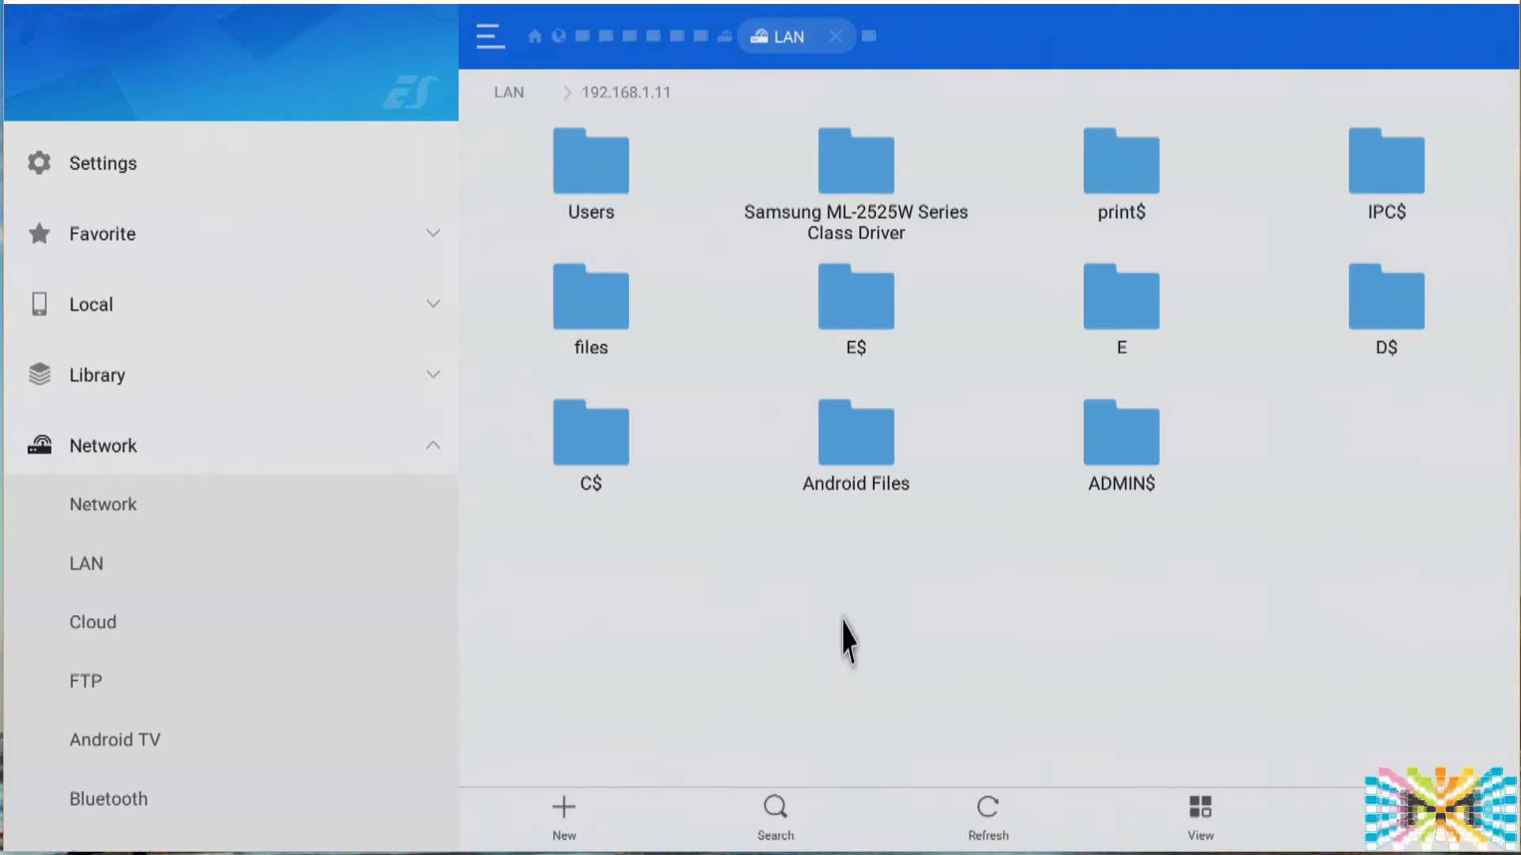
click(1122, 321)
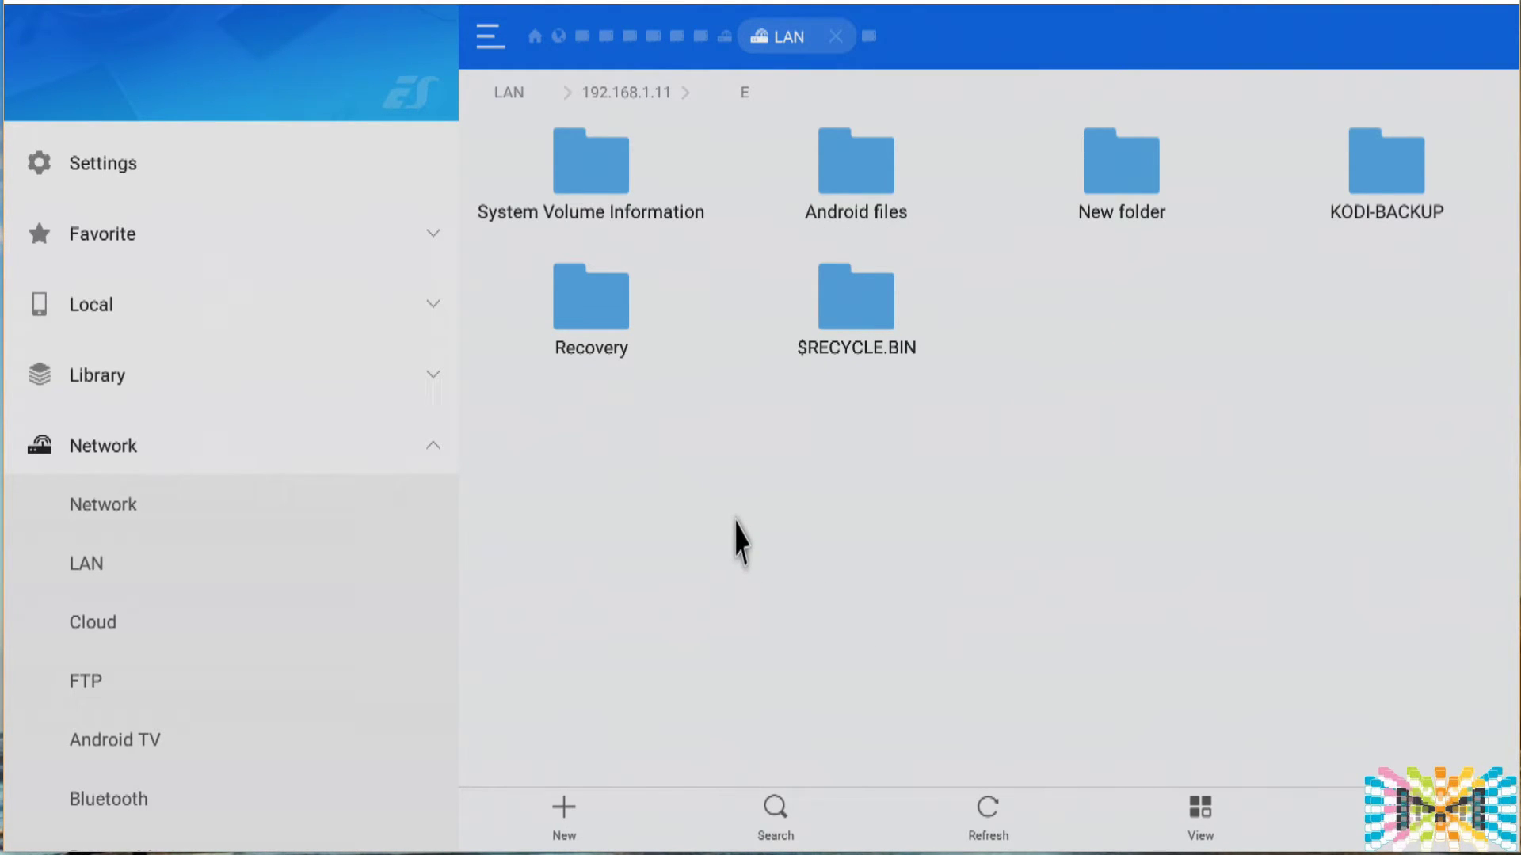
click(890, 183)
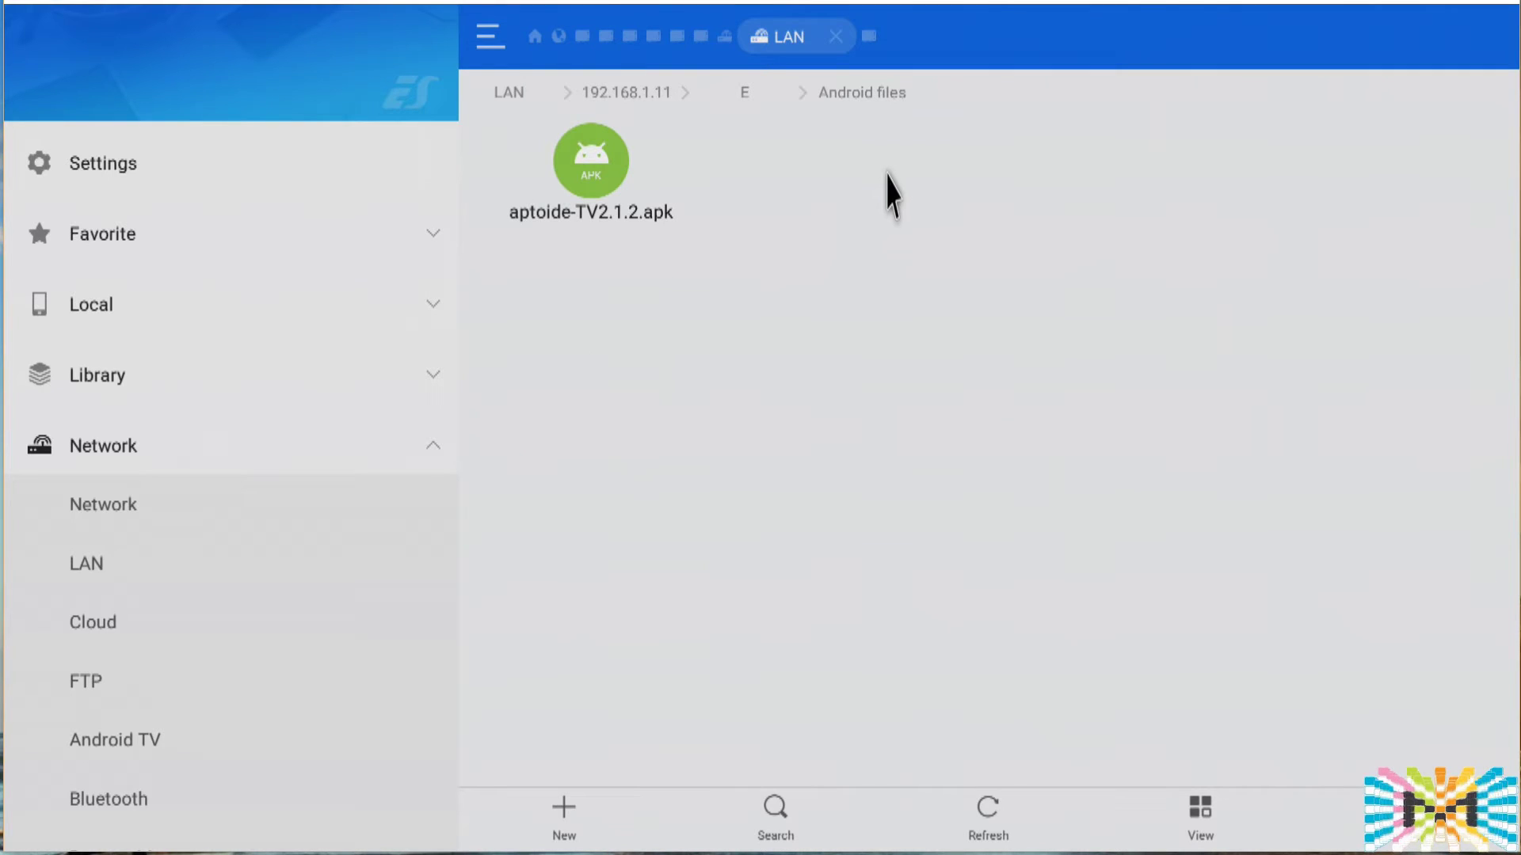
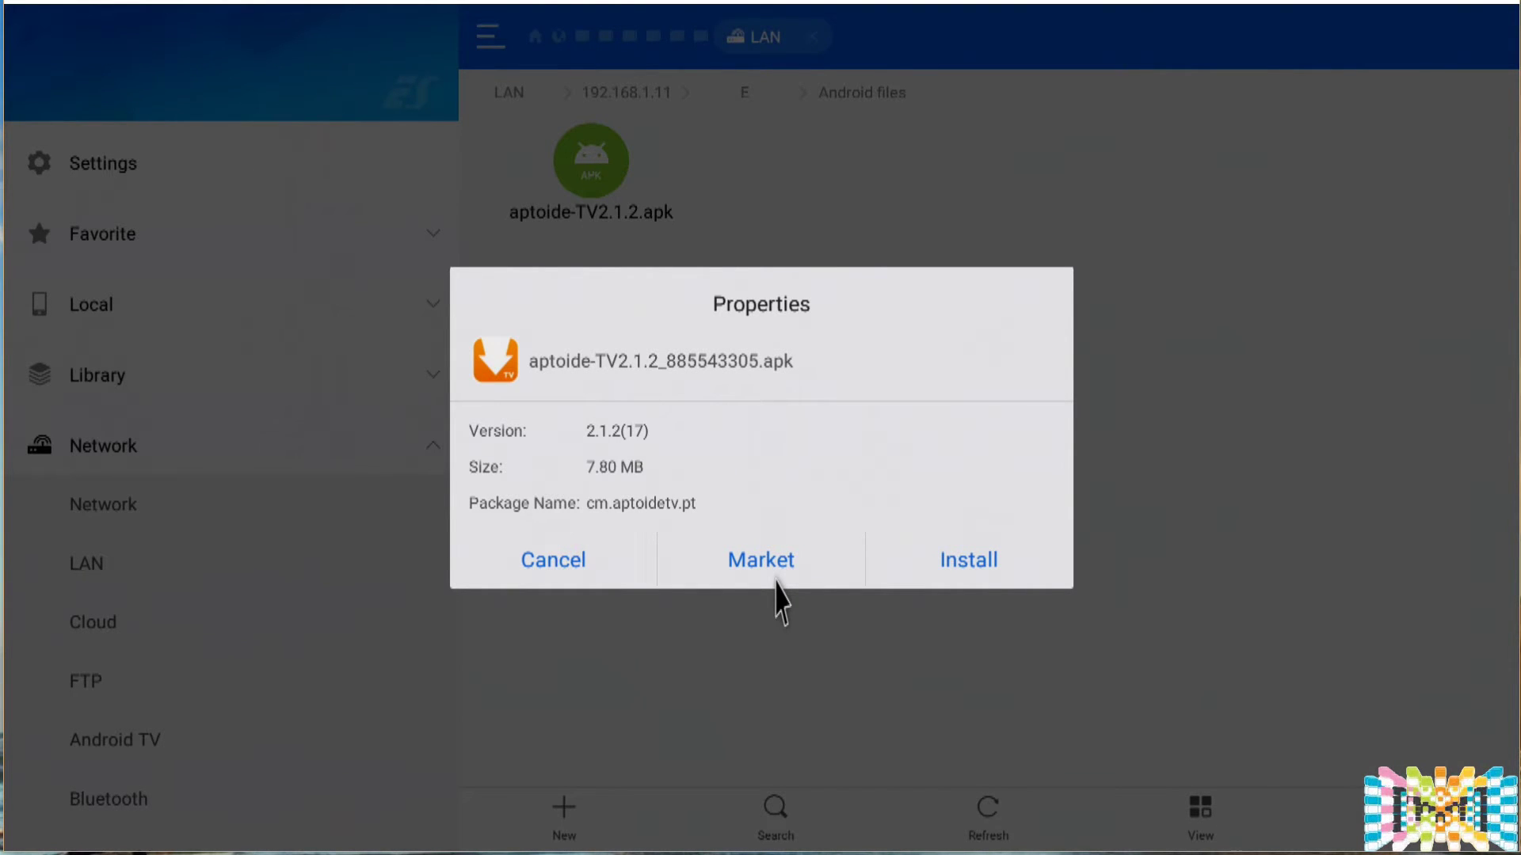
click(586, 572)
Copy aptoide-TV2.1.2.apk from the network share to /storage/emulated/0/Download, overwriting the existing file
click(580, 174)
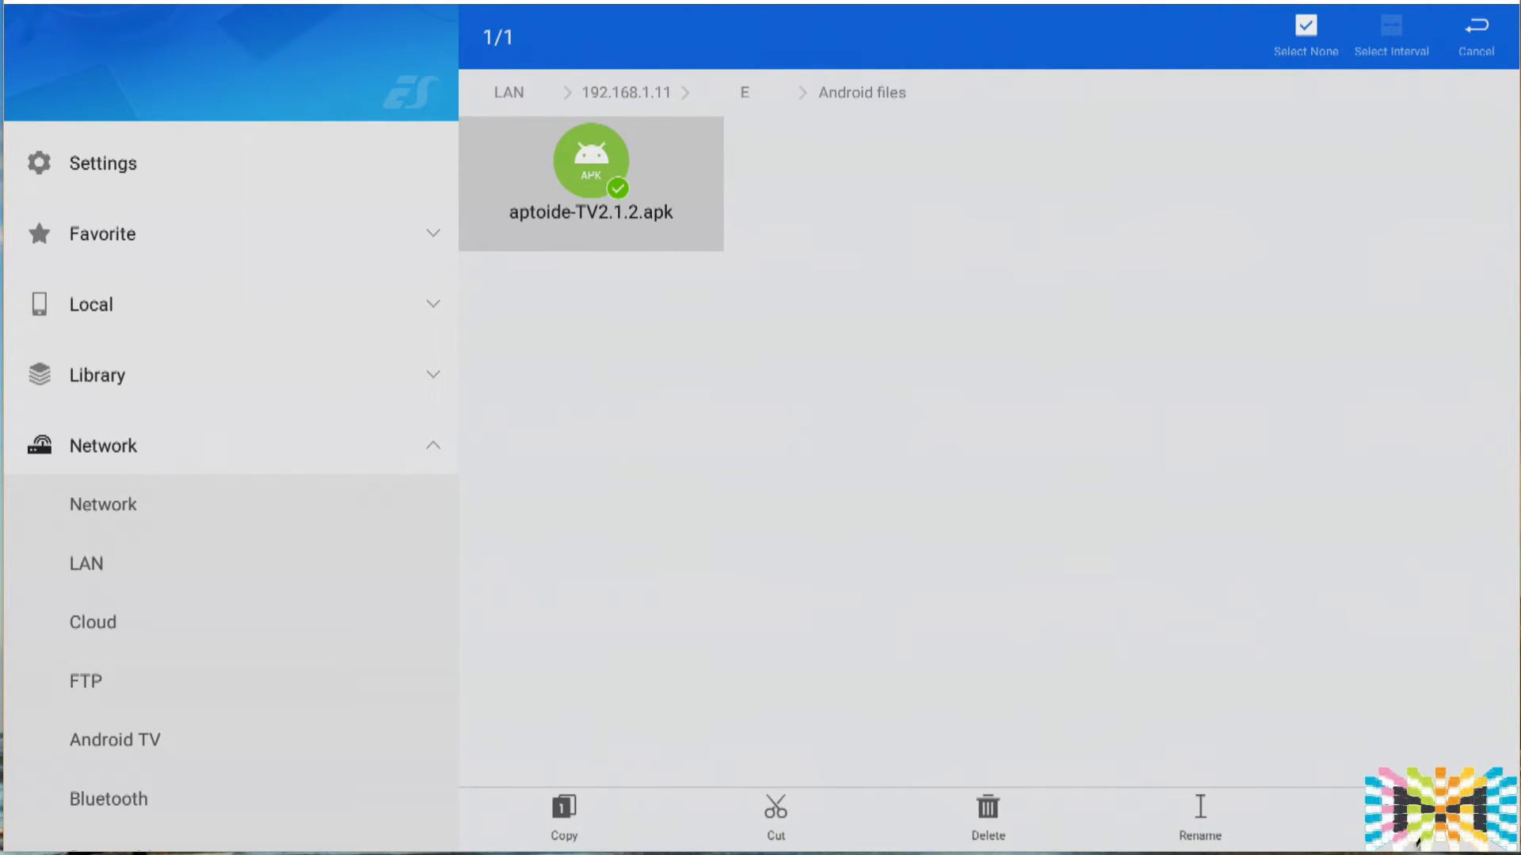
click(1413, 816)
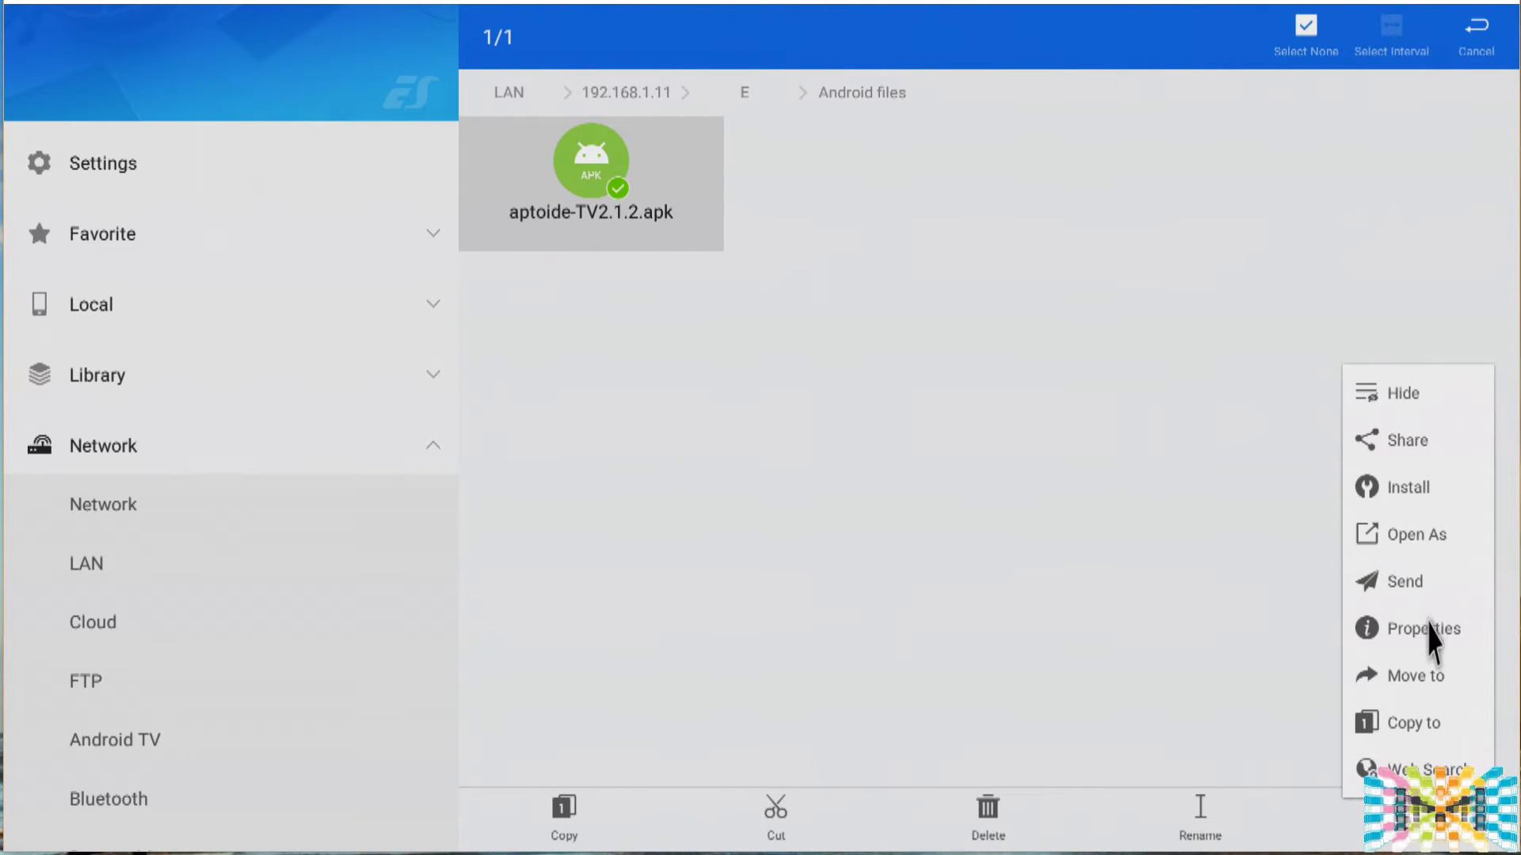
click(1418, 722)
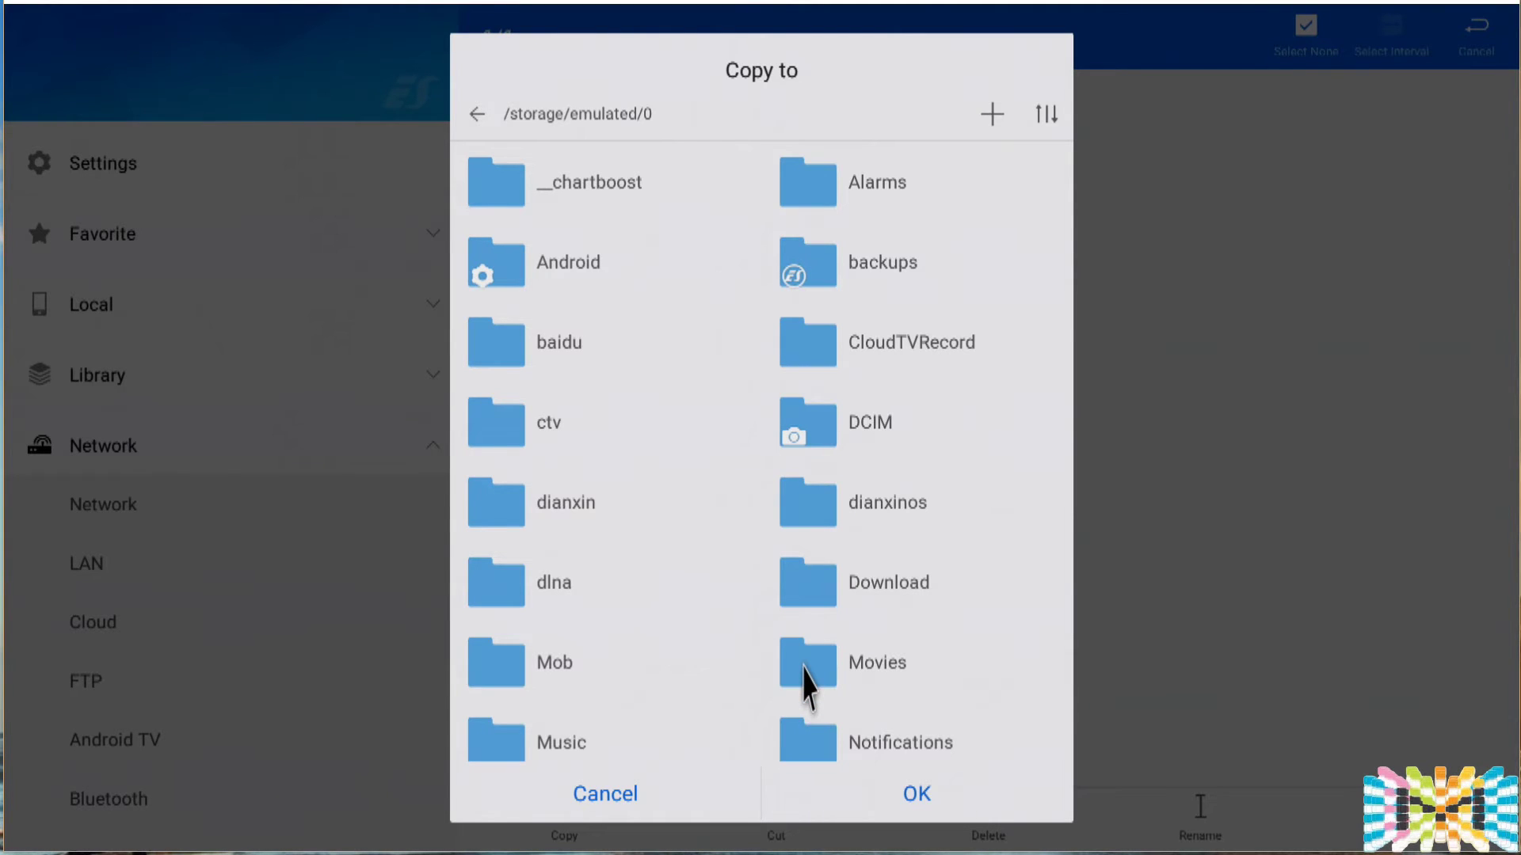
click(813, 614)
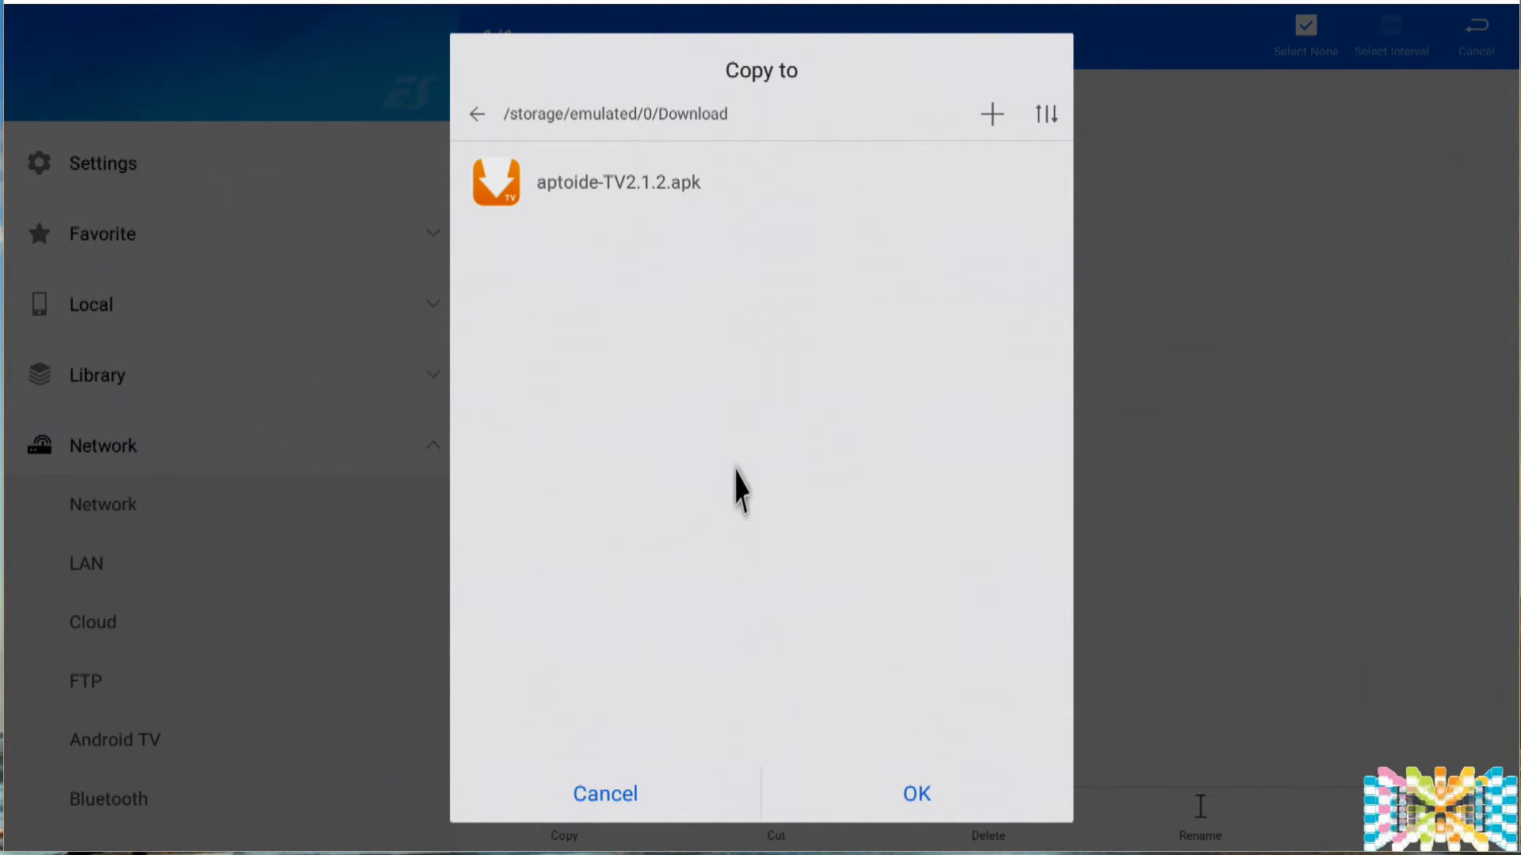
click(890, 784)
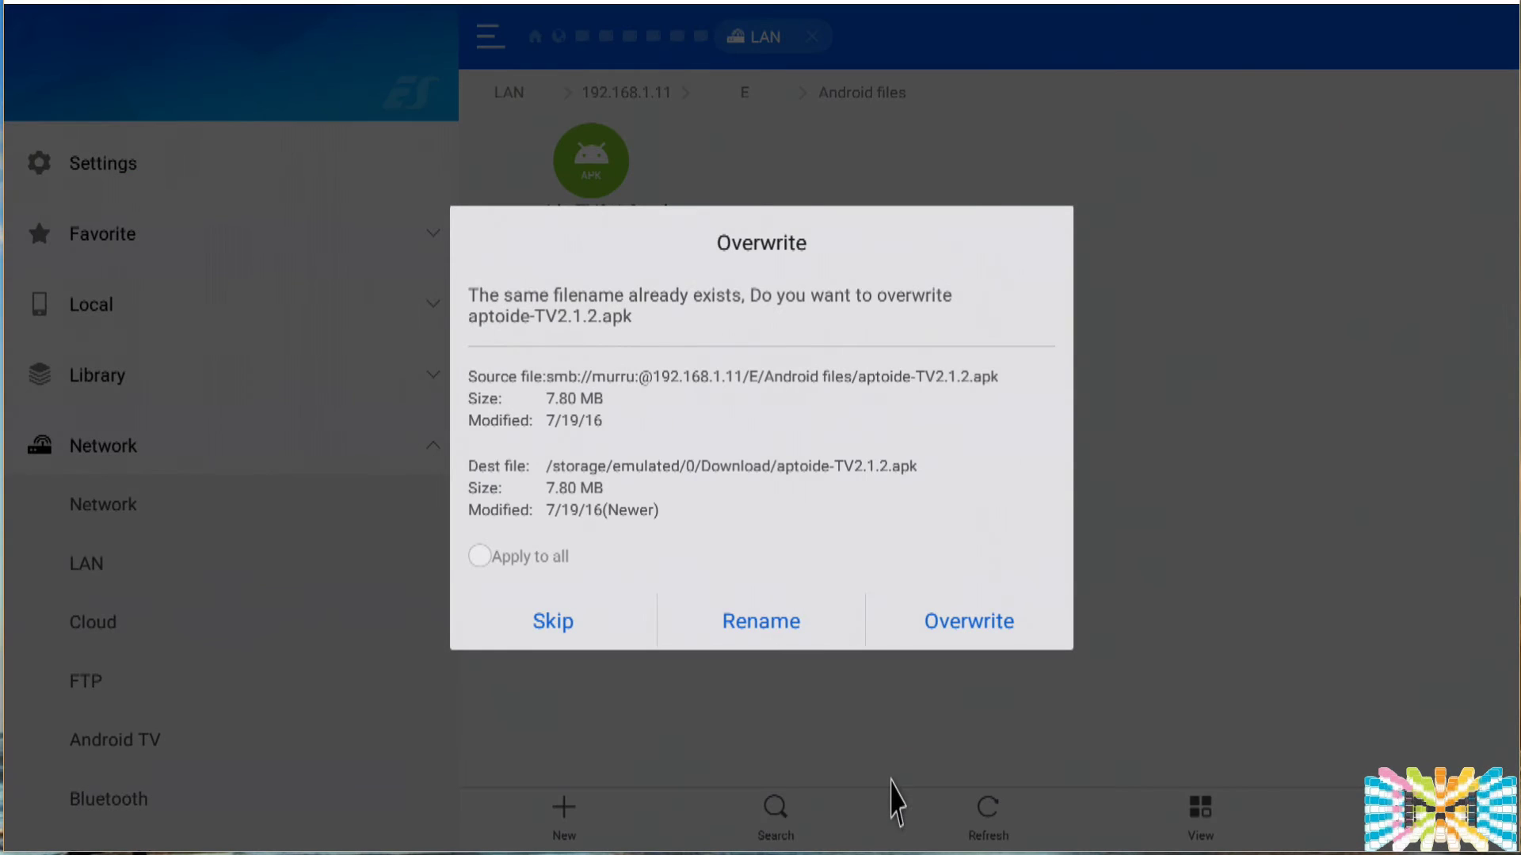
click(982, 626)
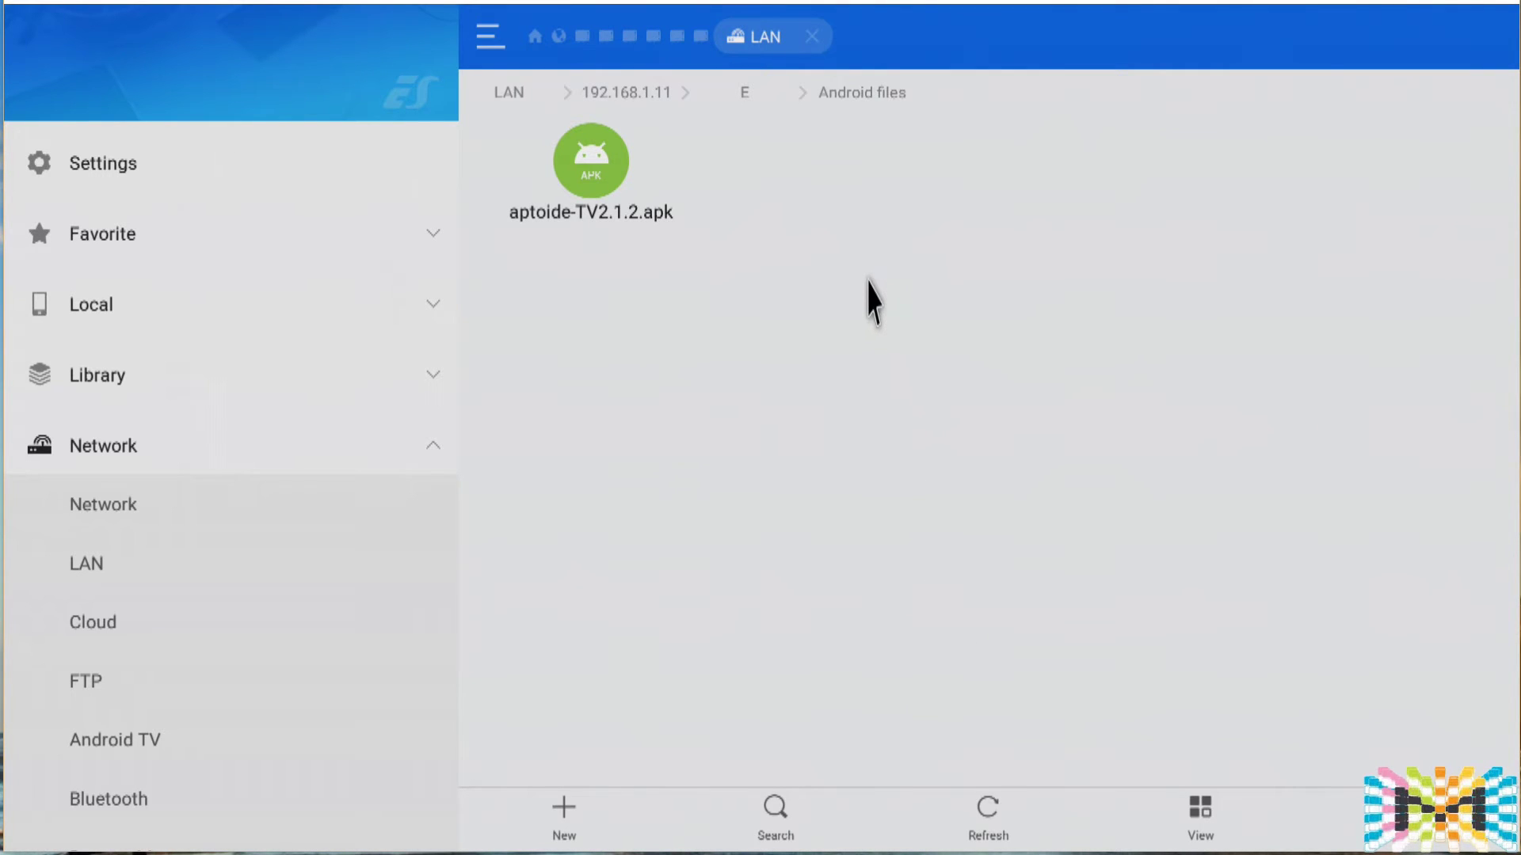
View the LAN devices, return to the Network overview, and select kodi.zip in the tftpboot folder of the READYNAS FTP server
click(96, 572)
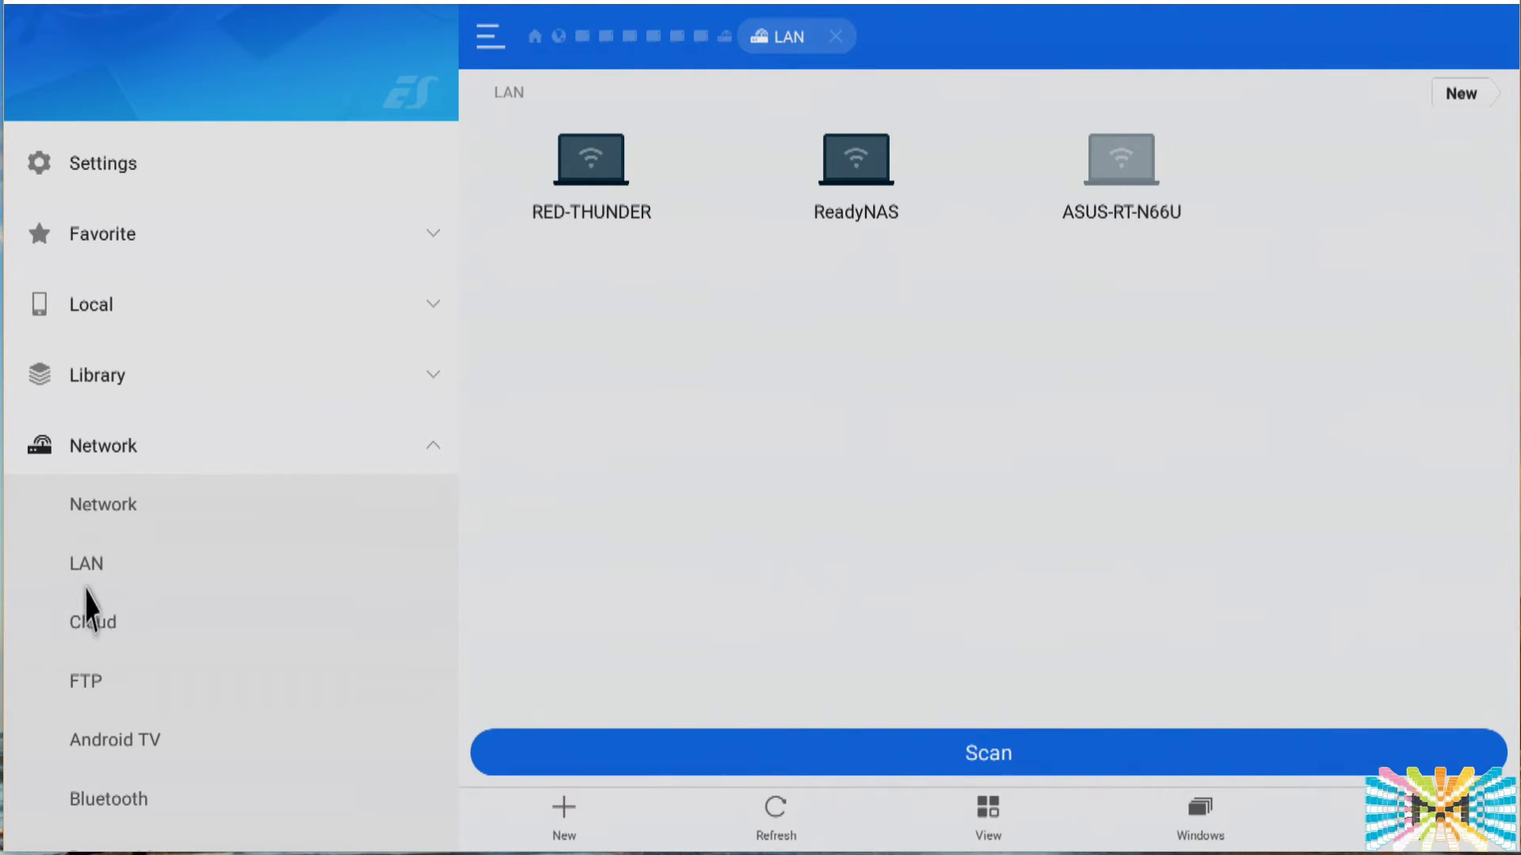
click(116, 505)
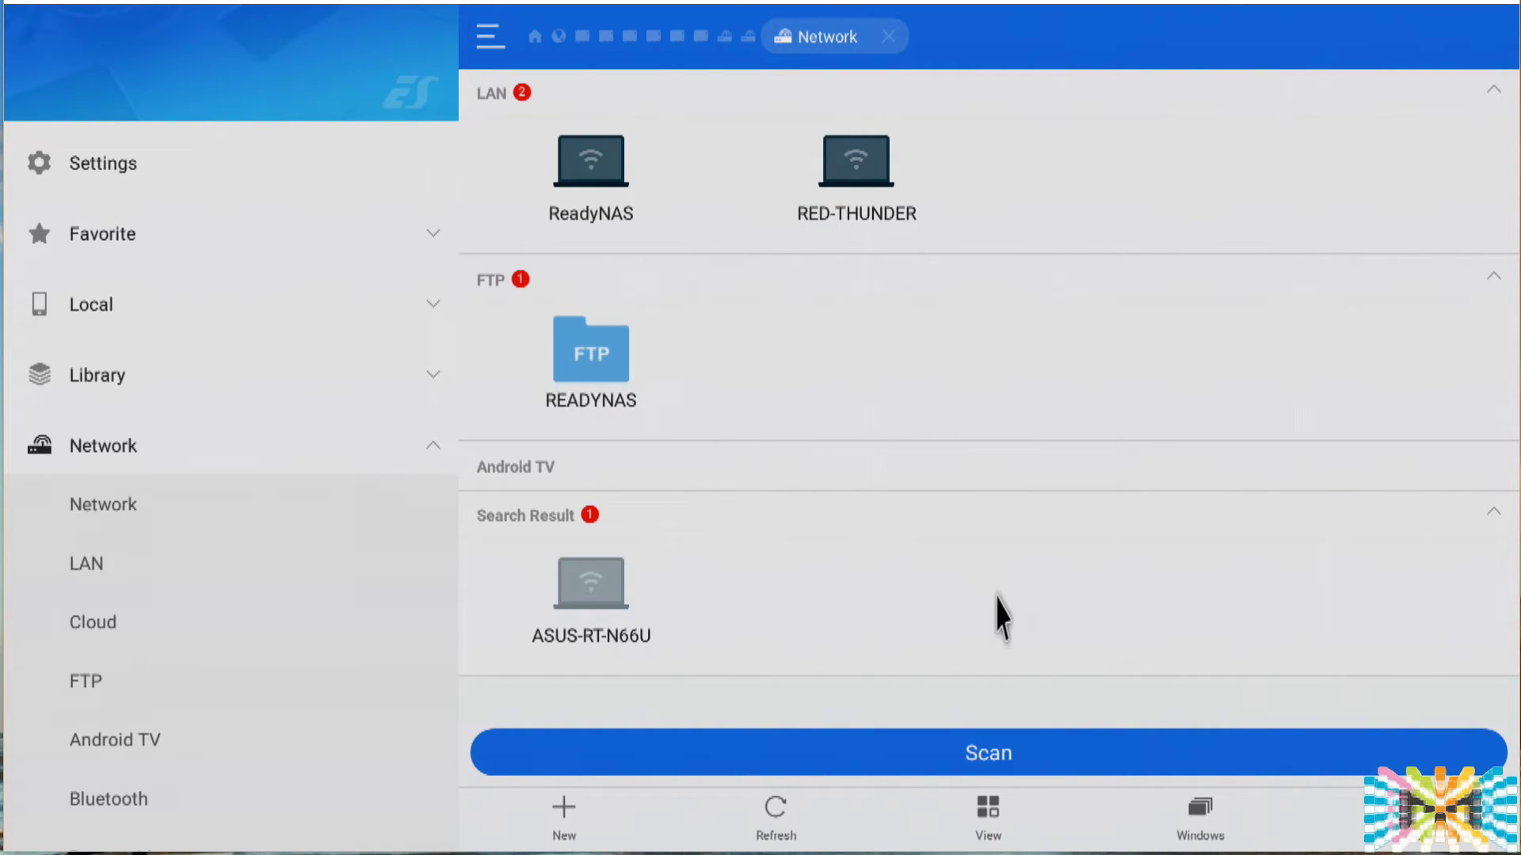
click(610, 389)
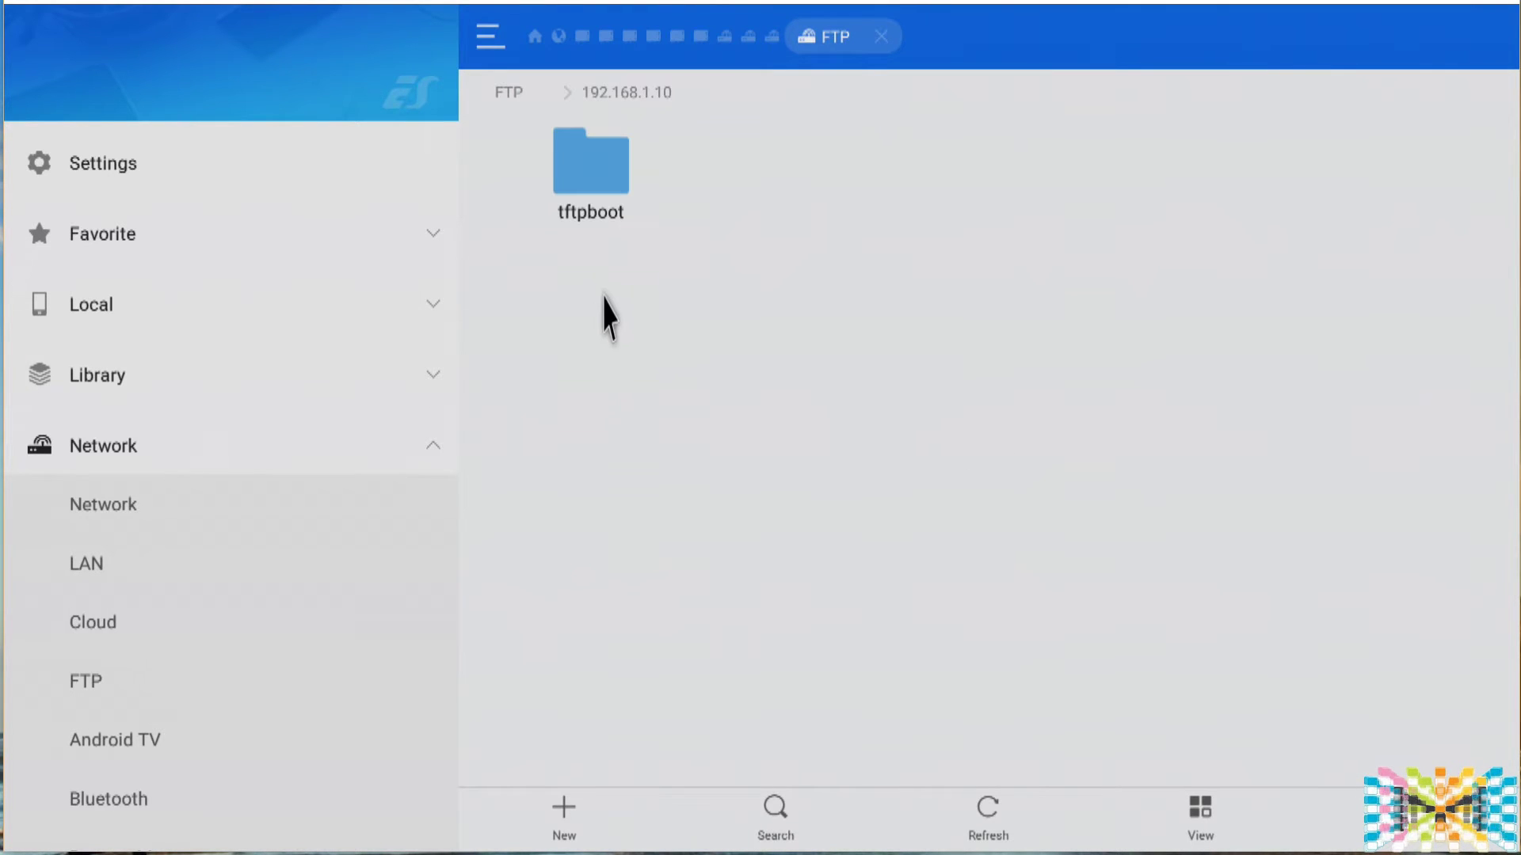
click(597, 193)
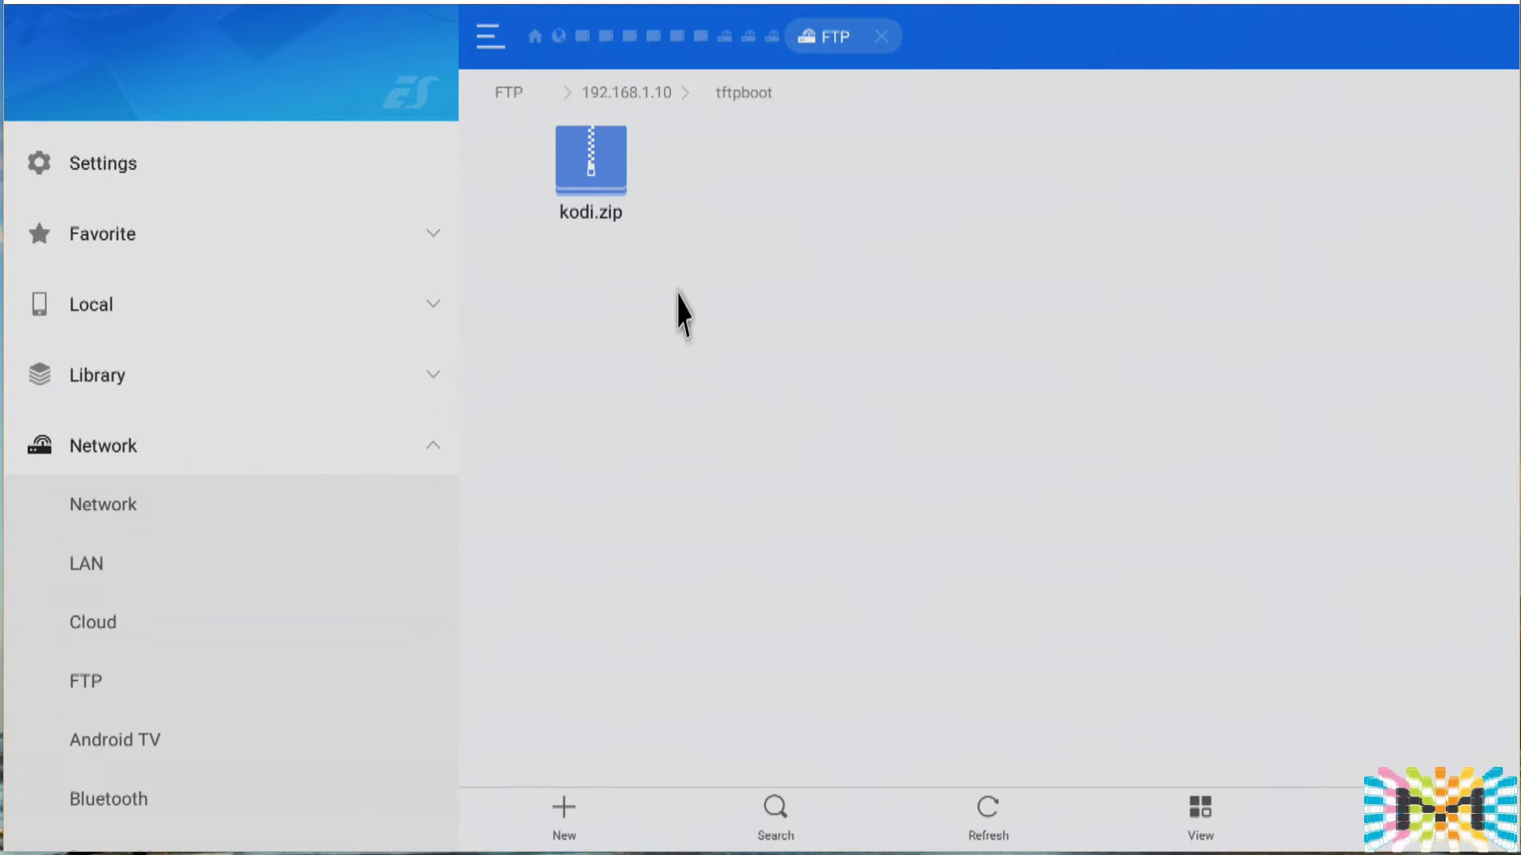
click(595, 164)
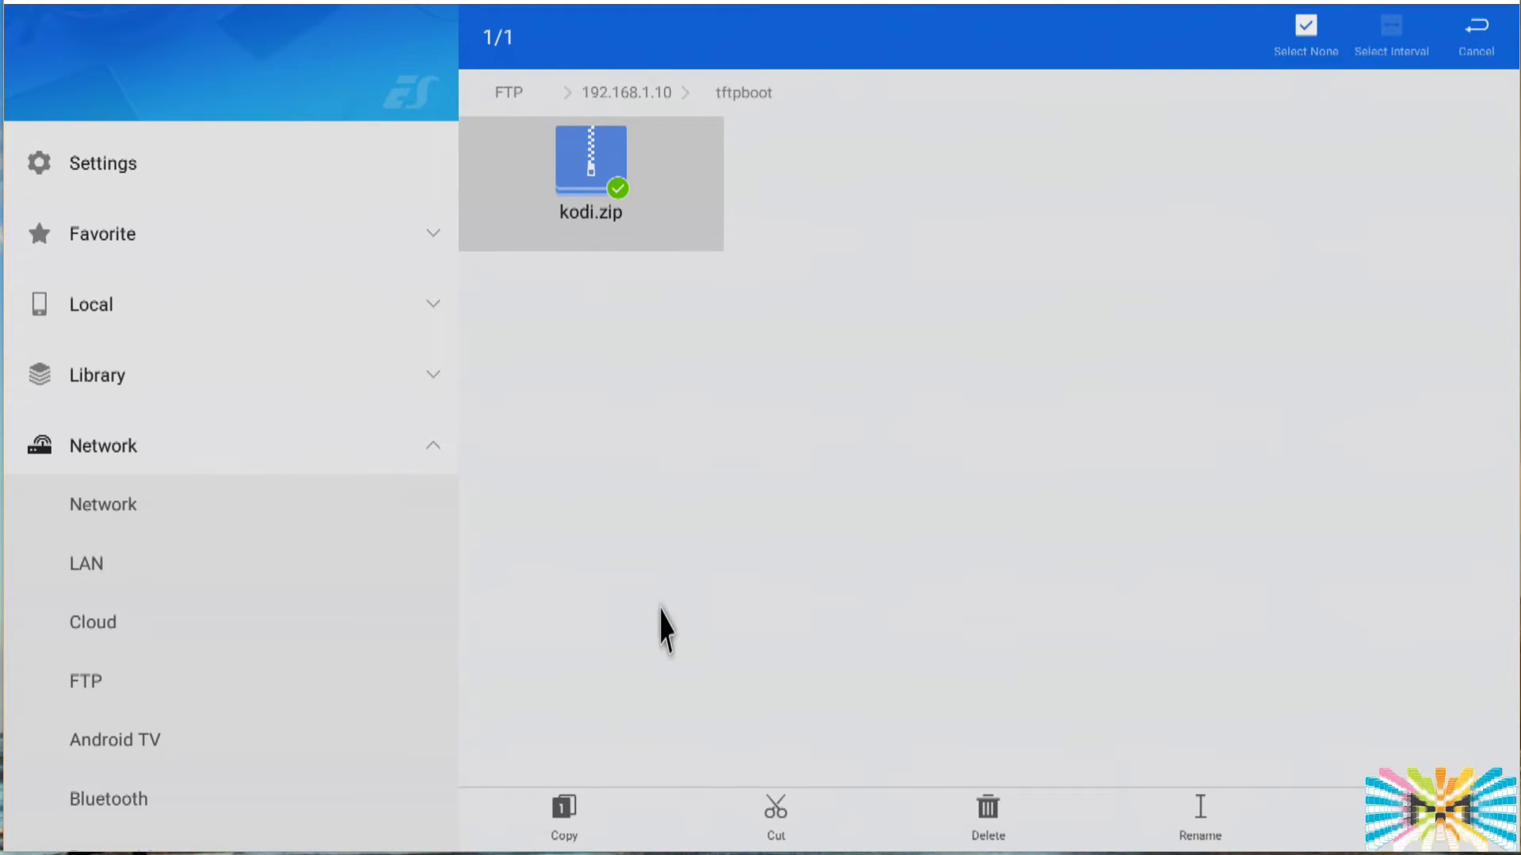
Return from the tftpboot folder to the FTP server list and scan for servers, cancelling the scan's progress dialog
click(511, 93)
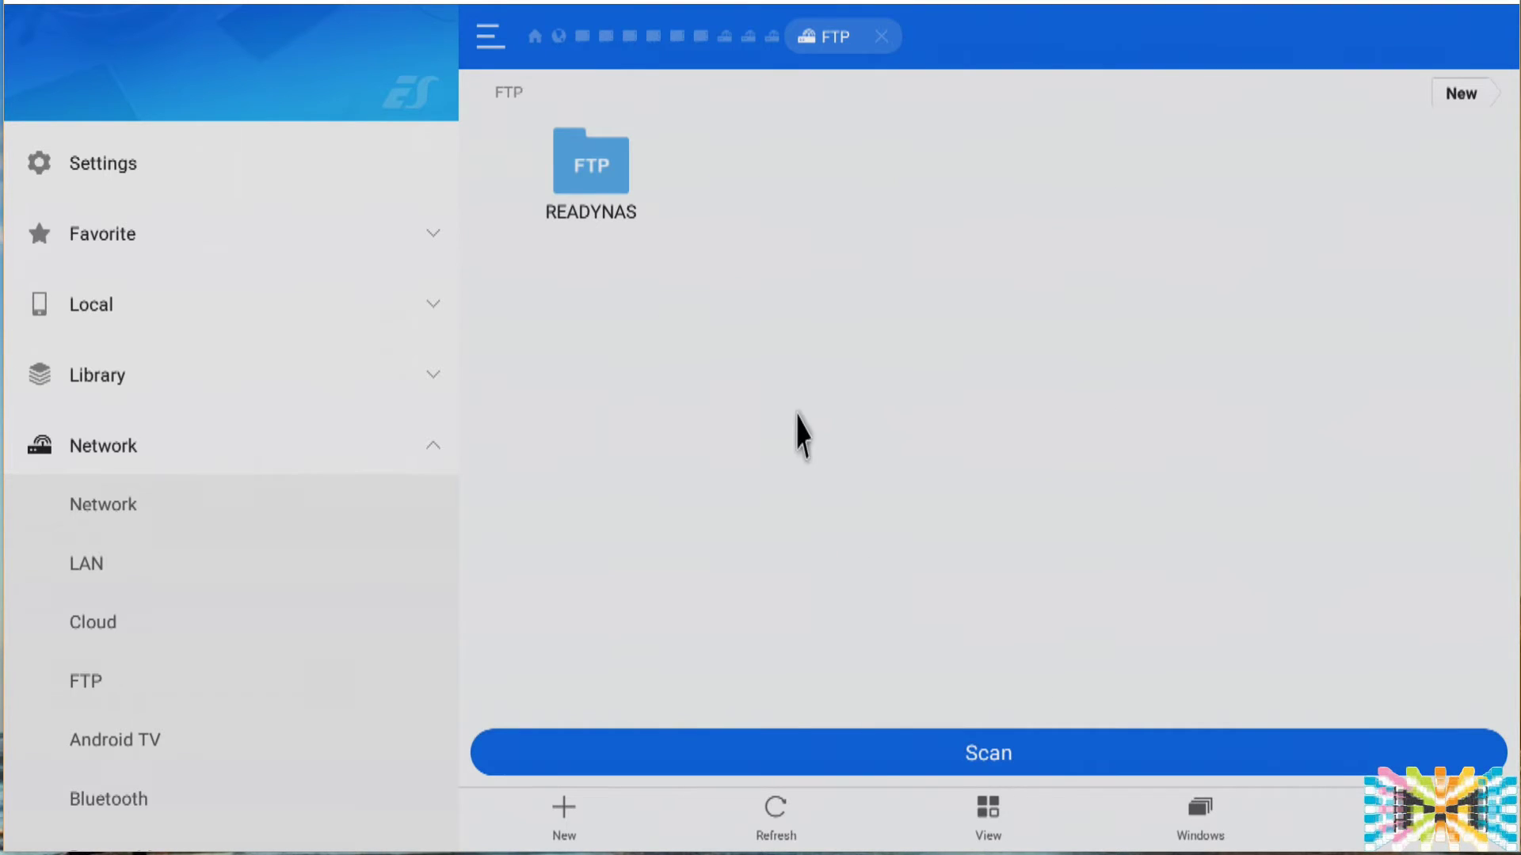
click(1041, 754)
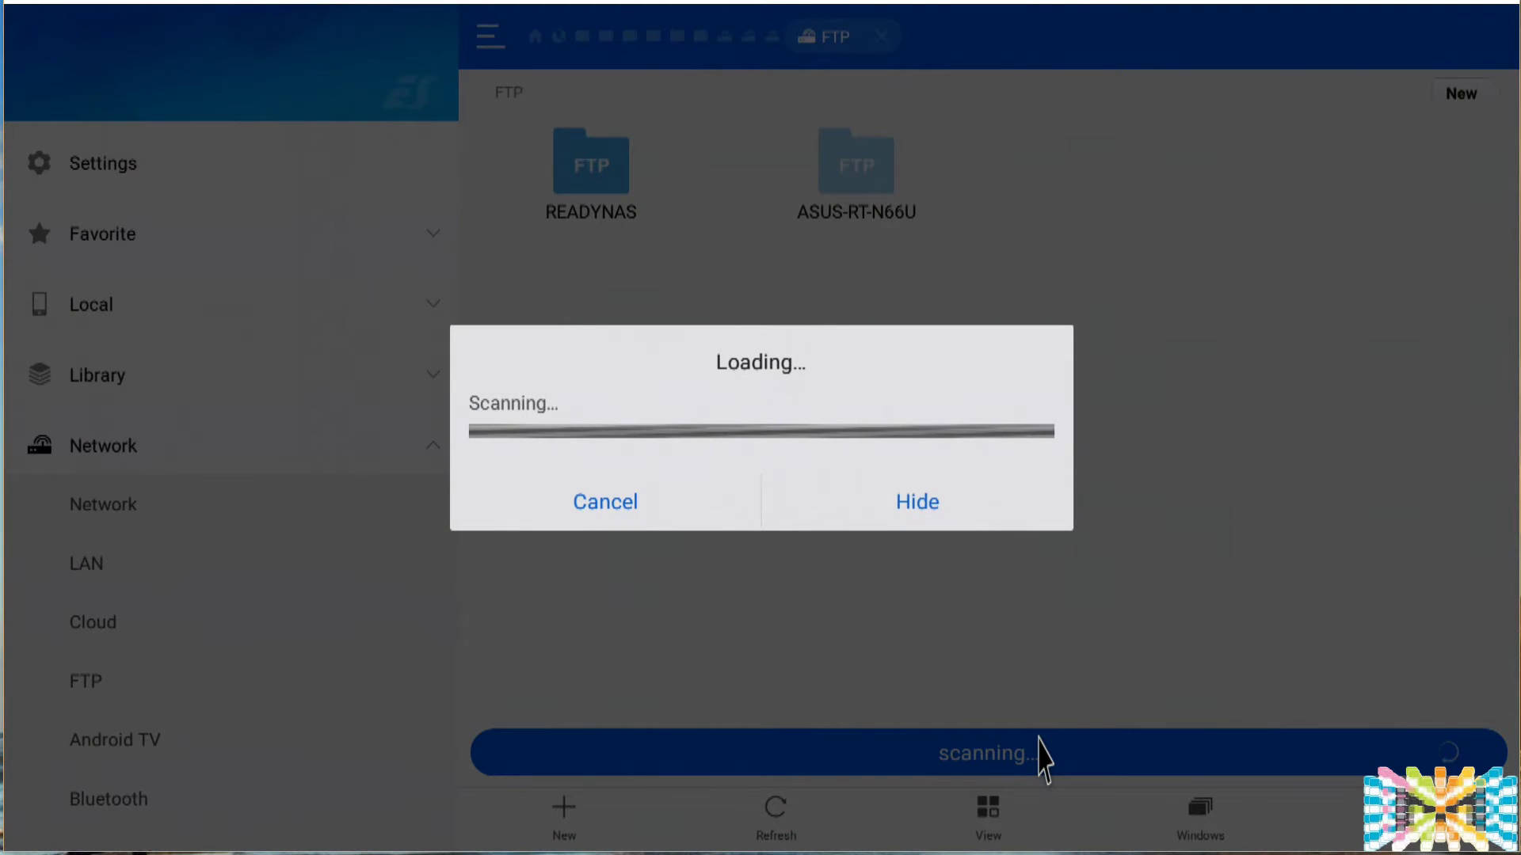
click(602, 519)
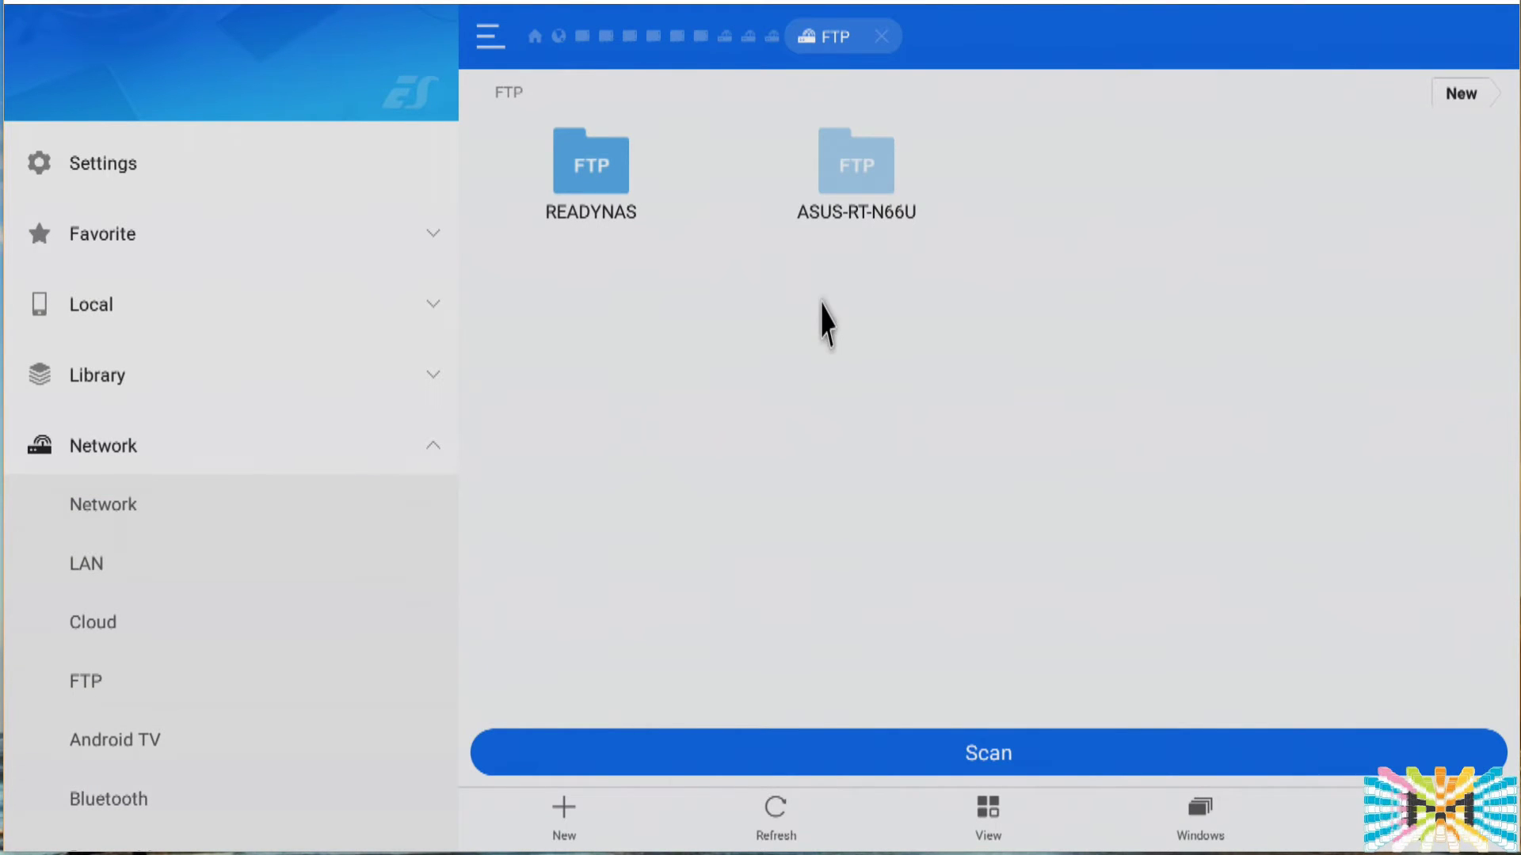
View the new server types and the blank New FTP Server form, and cancel the form
click(563, 827)
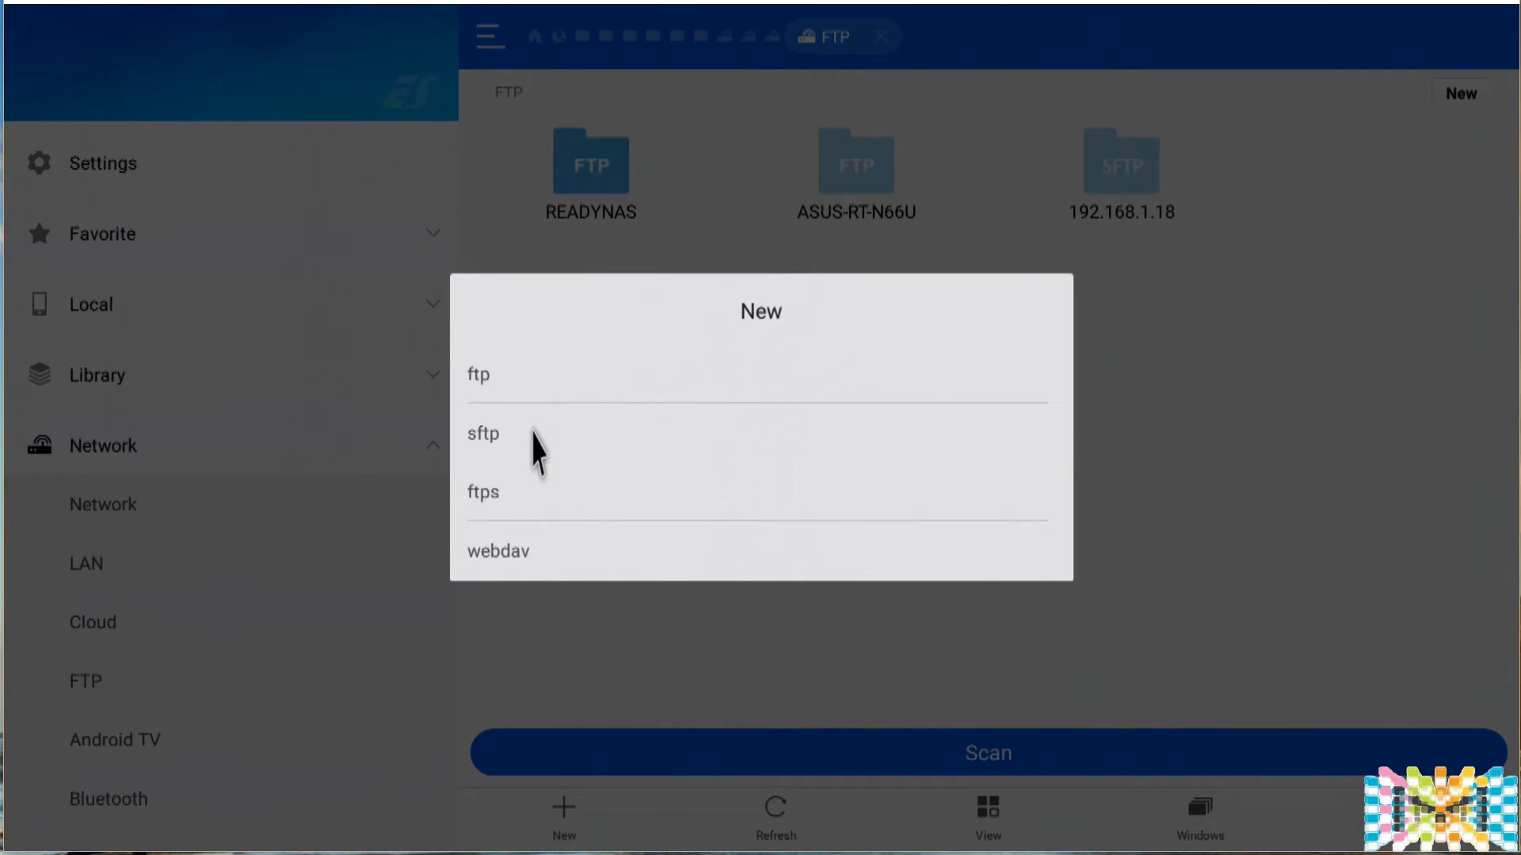
click(510, 374)
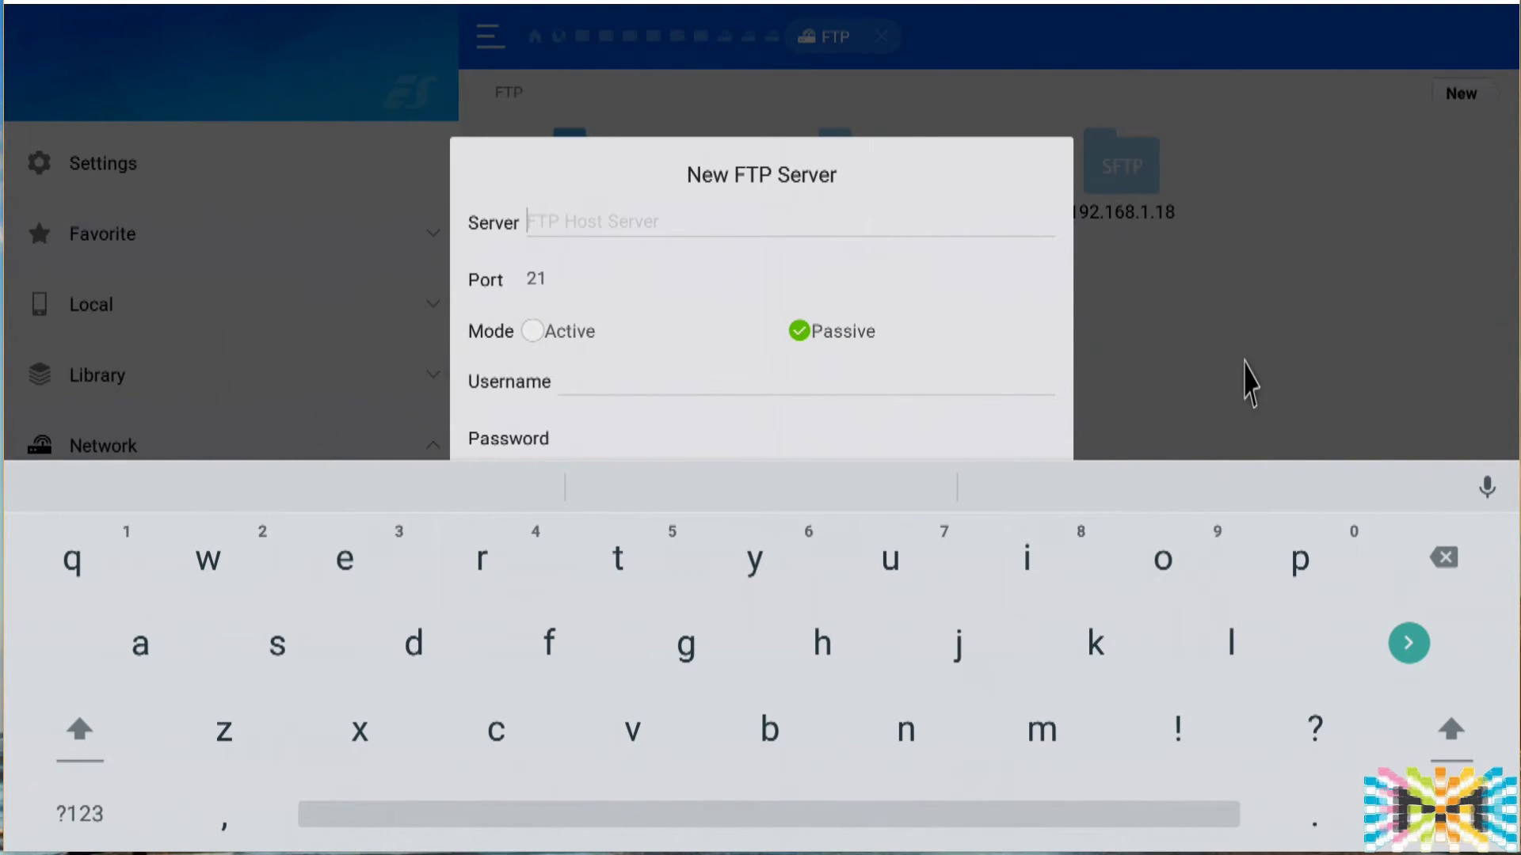
key(Escape)
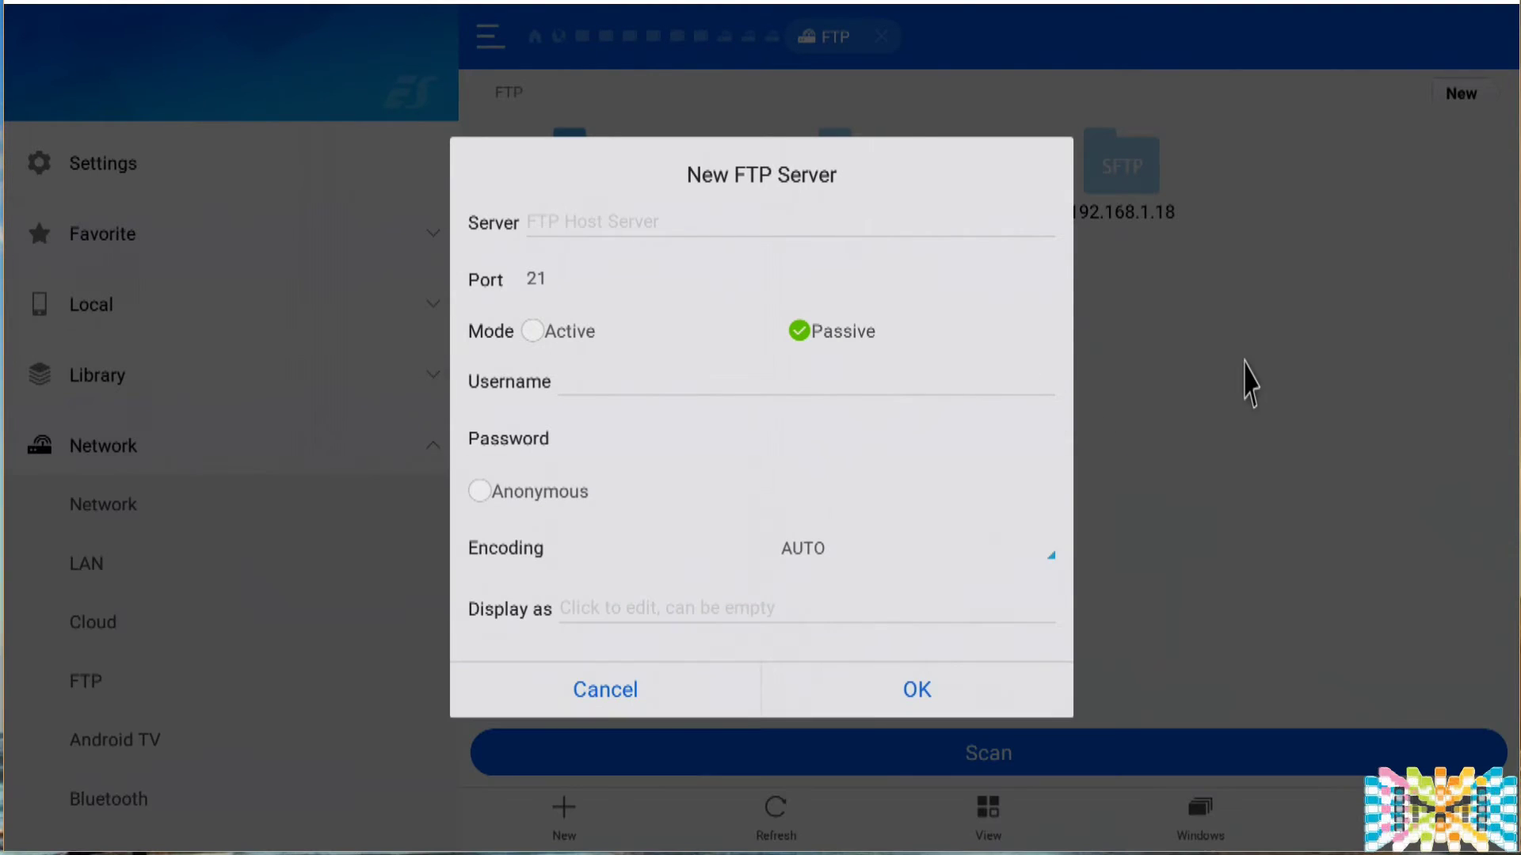
click(711, 701)
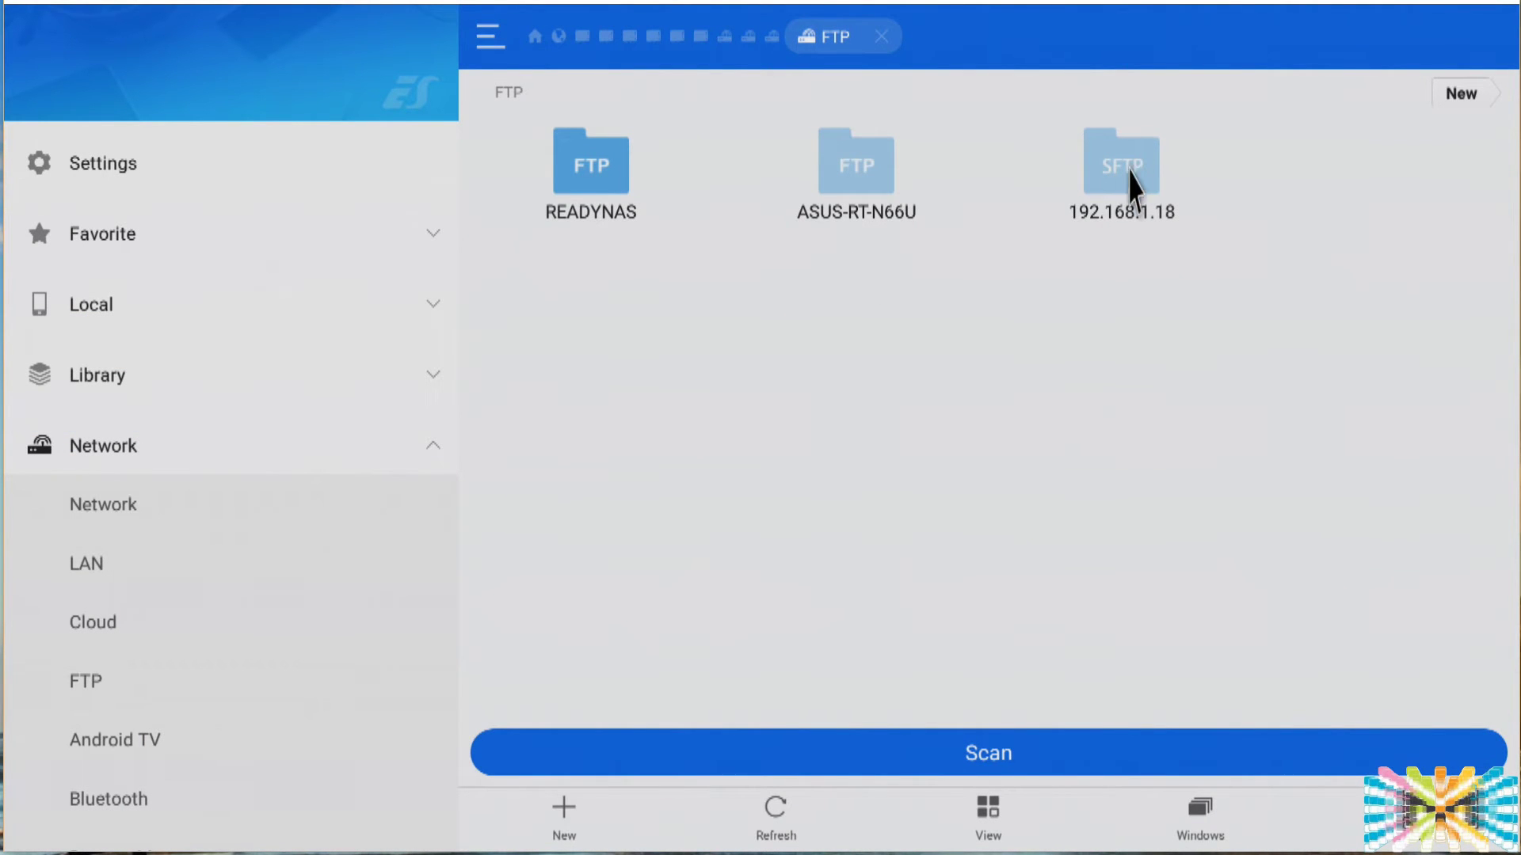
Try to open the Cloud page, and close the surplus windows back to the Local window showing the sdcard folder
click(113, 628)
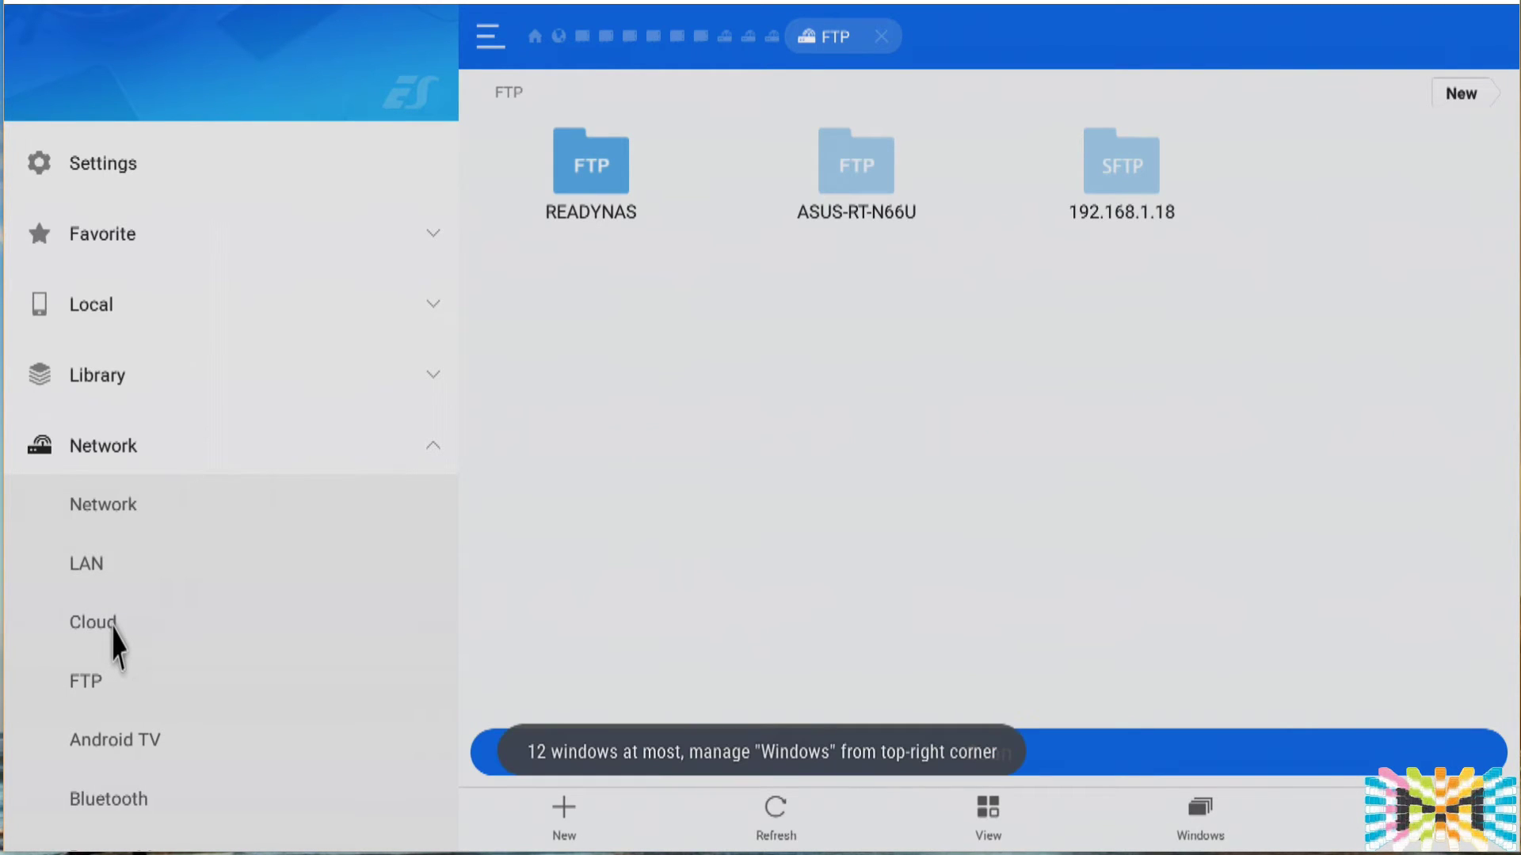
click(994, 737)
click(881, 37)
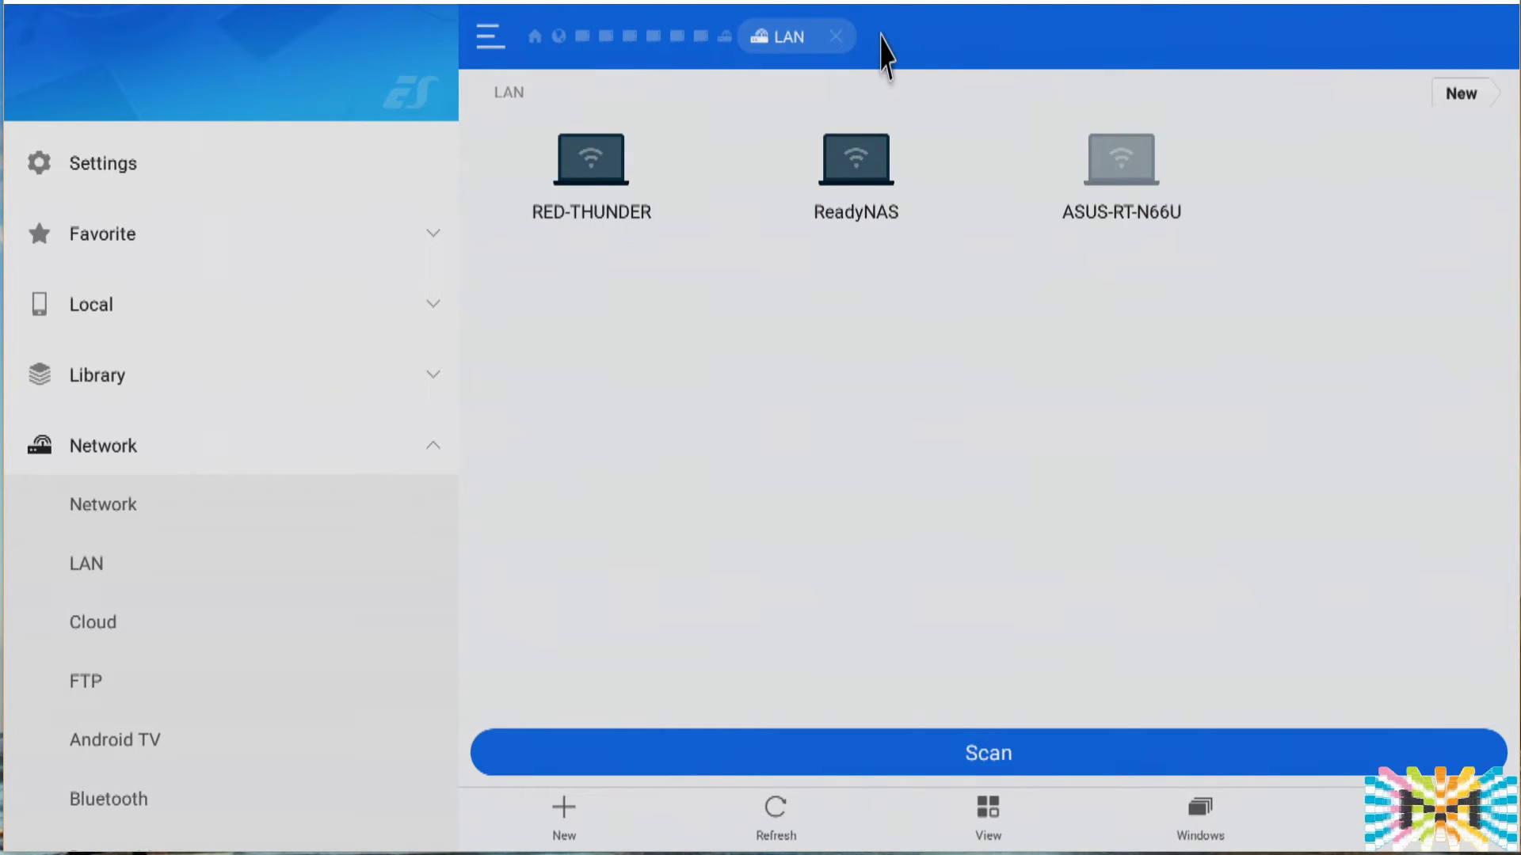
click(840, 38)
click(808, 38)
click(780, 38)
click(773, 37)
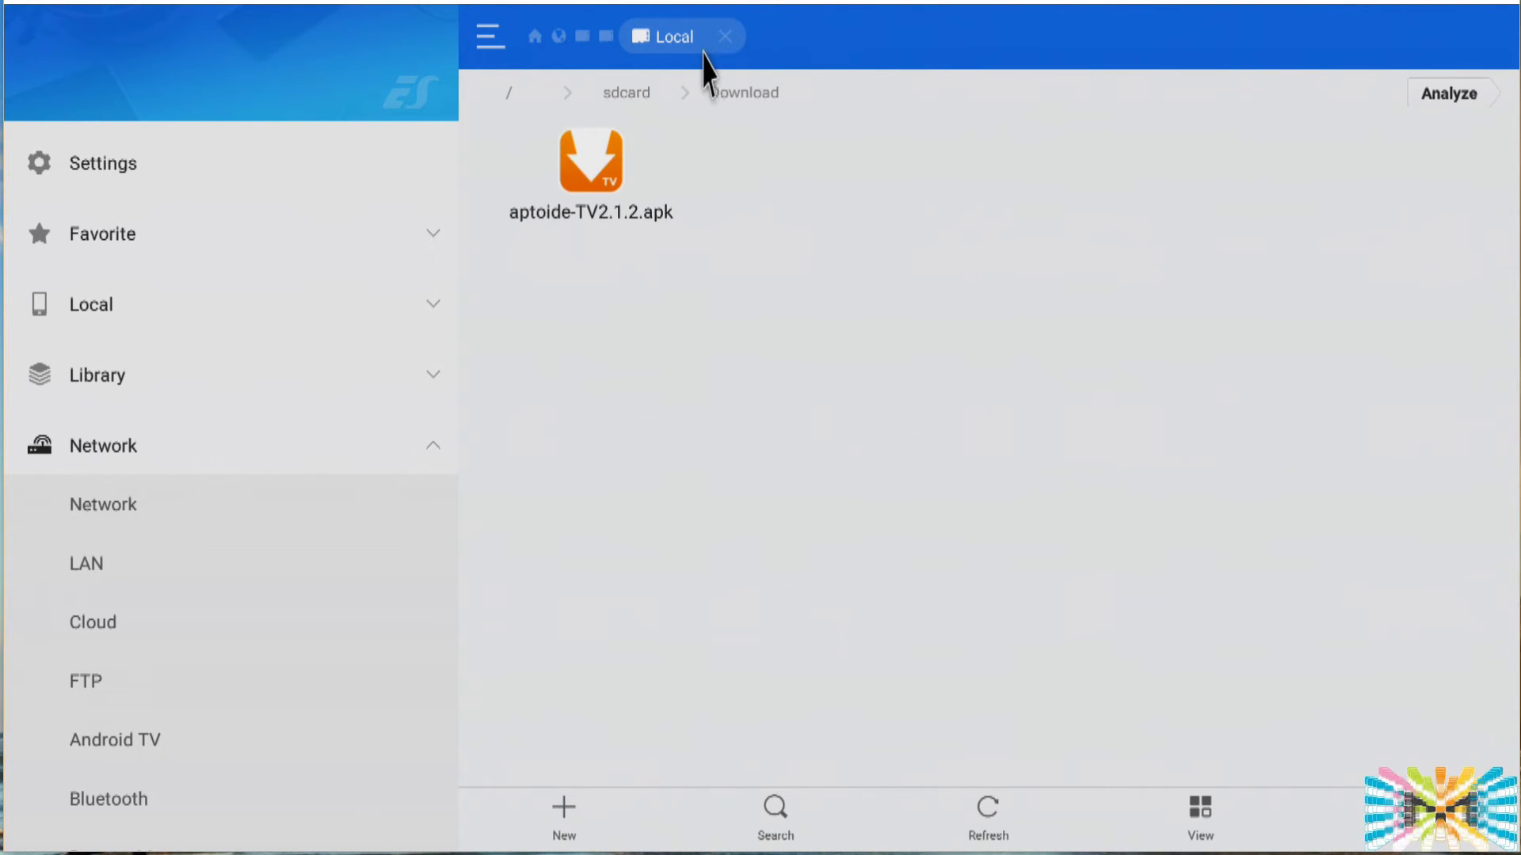
click(710, 38)
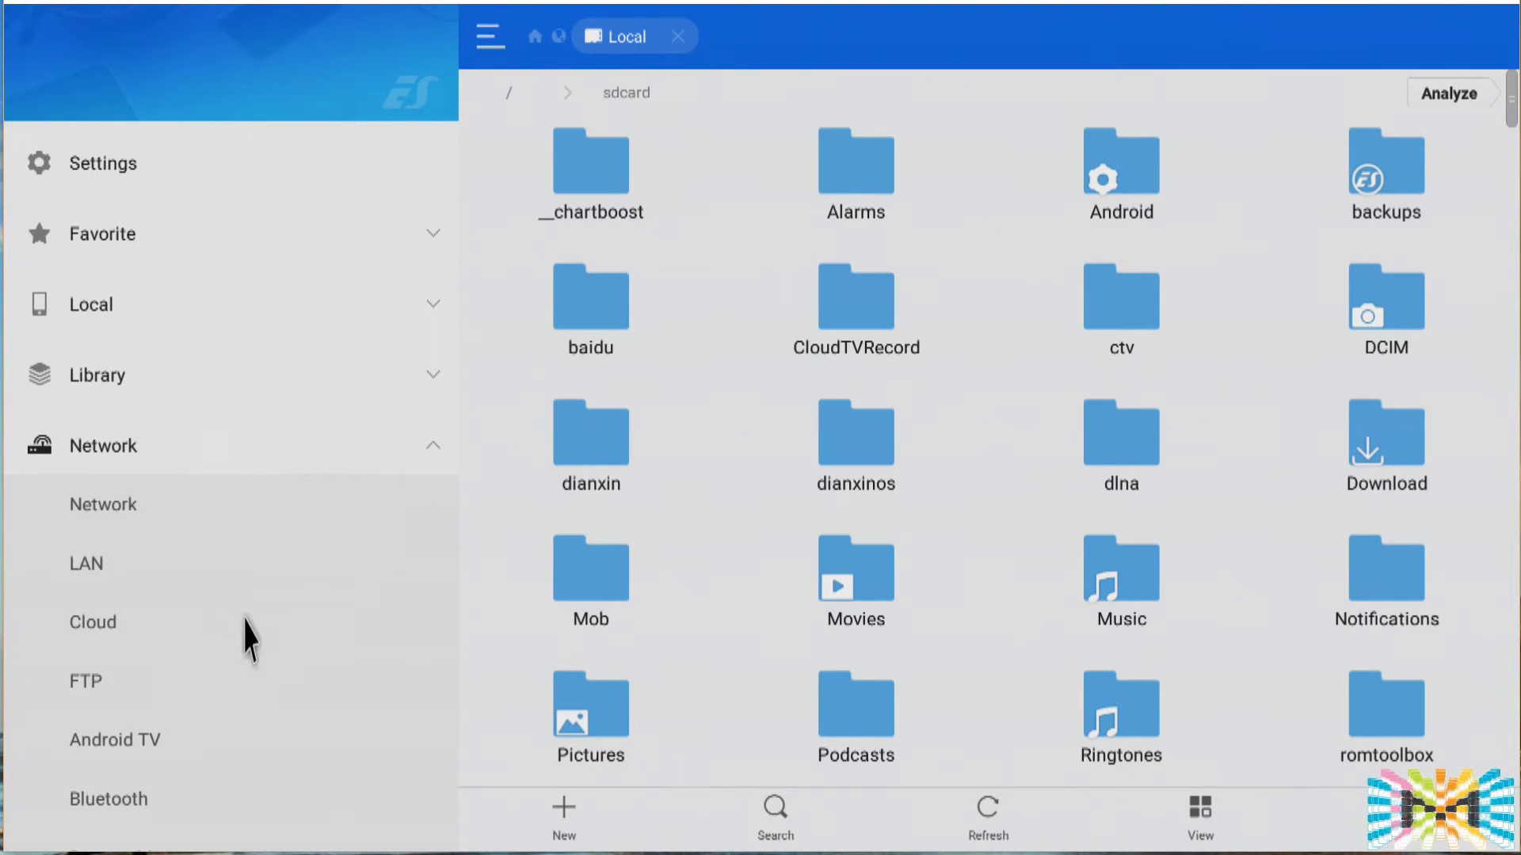
Open the Cloud page, view the new account providers and the DropBox sign-in form, and dismiss the form
click(90, 623)
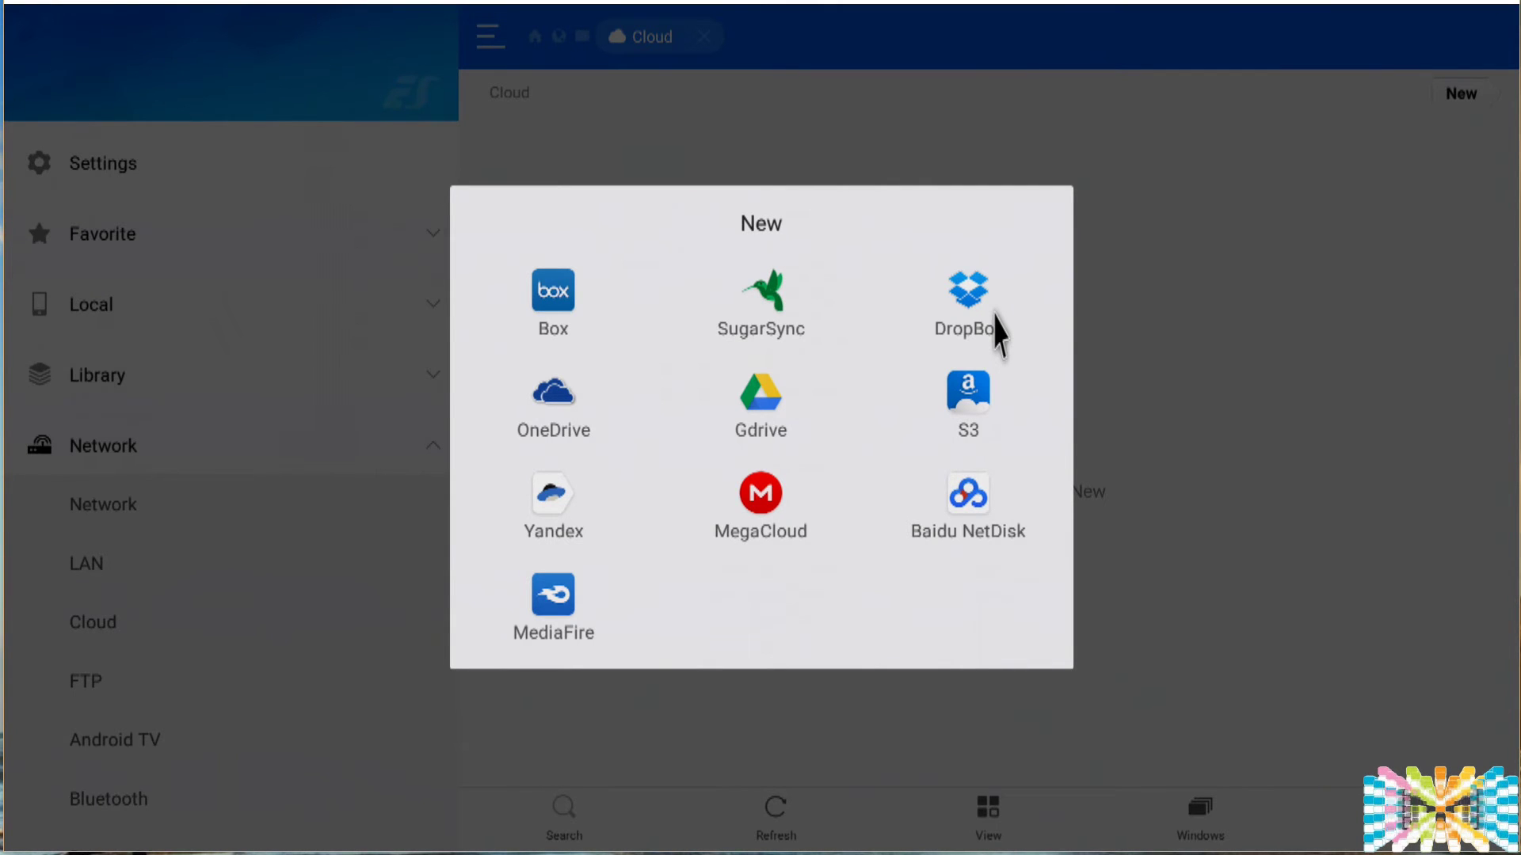
click(982, 331)
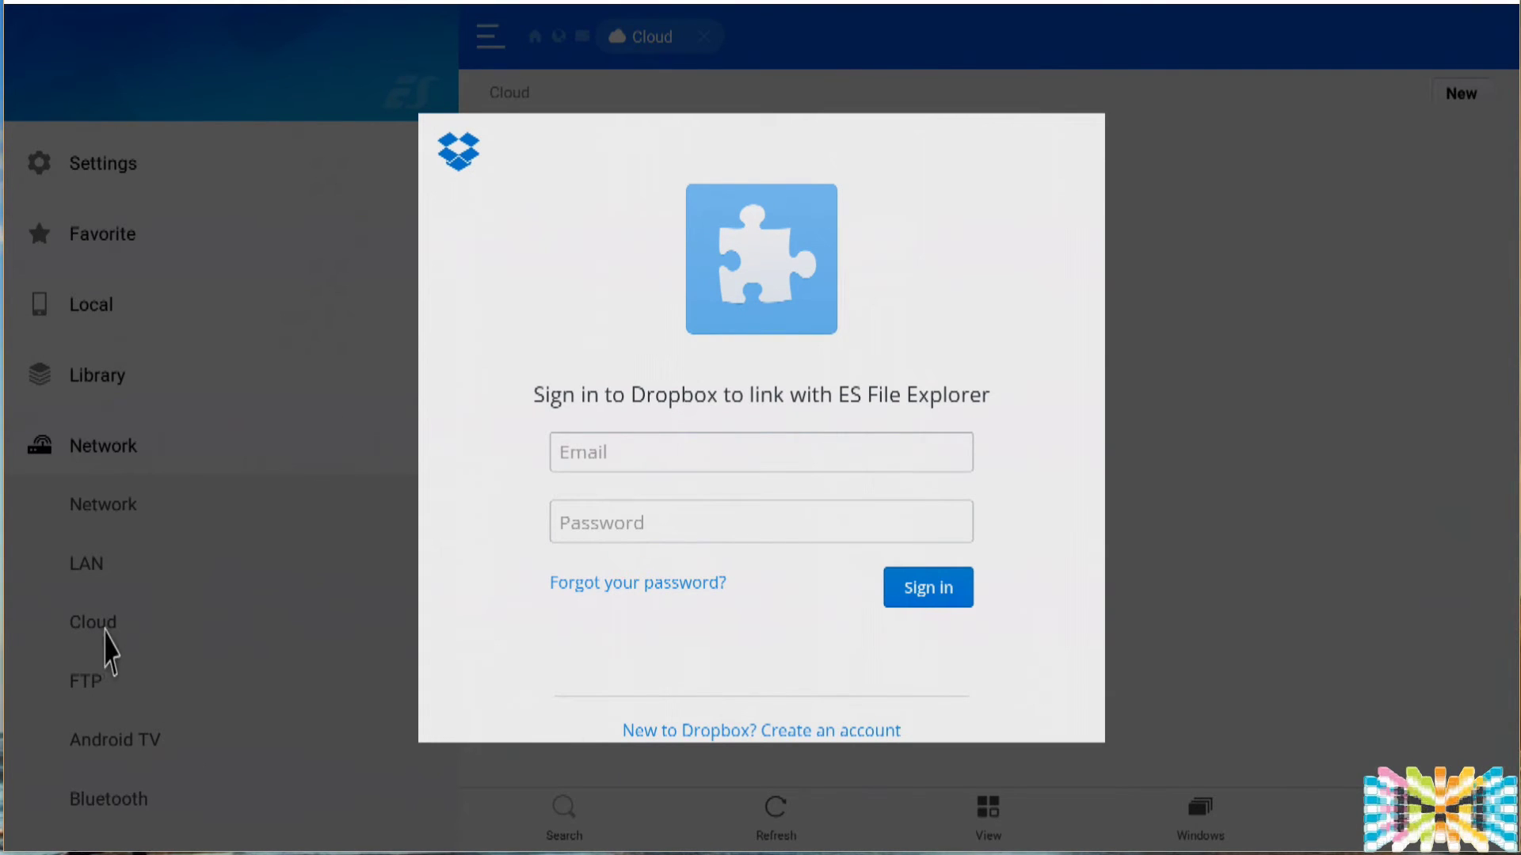
click(1294, 539)
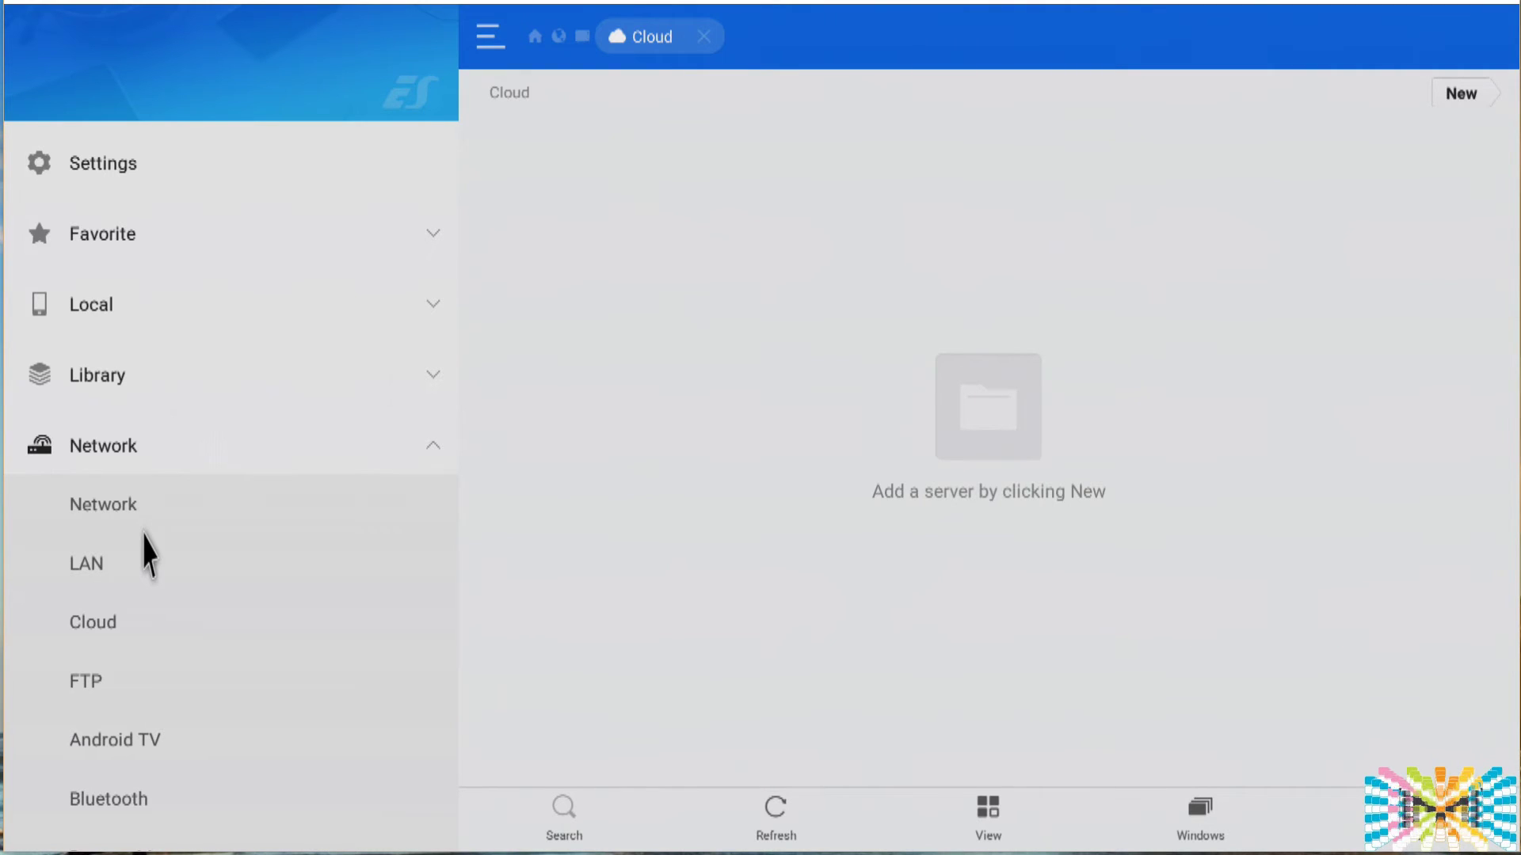
Reopen the Cloud page and close all the Cloud windows, going back to the sdcard folder
click(127, 620)
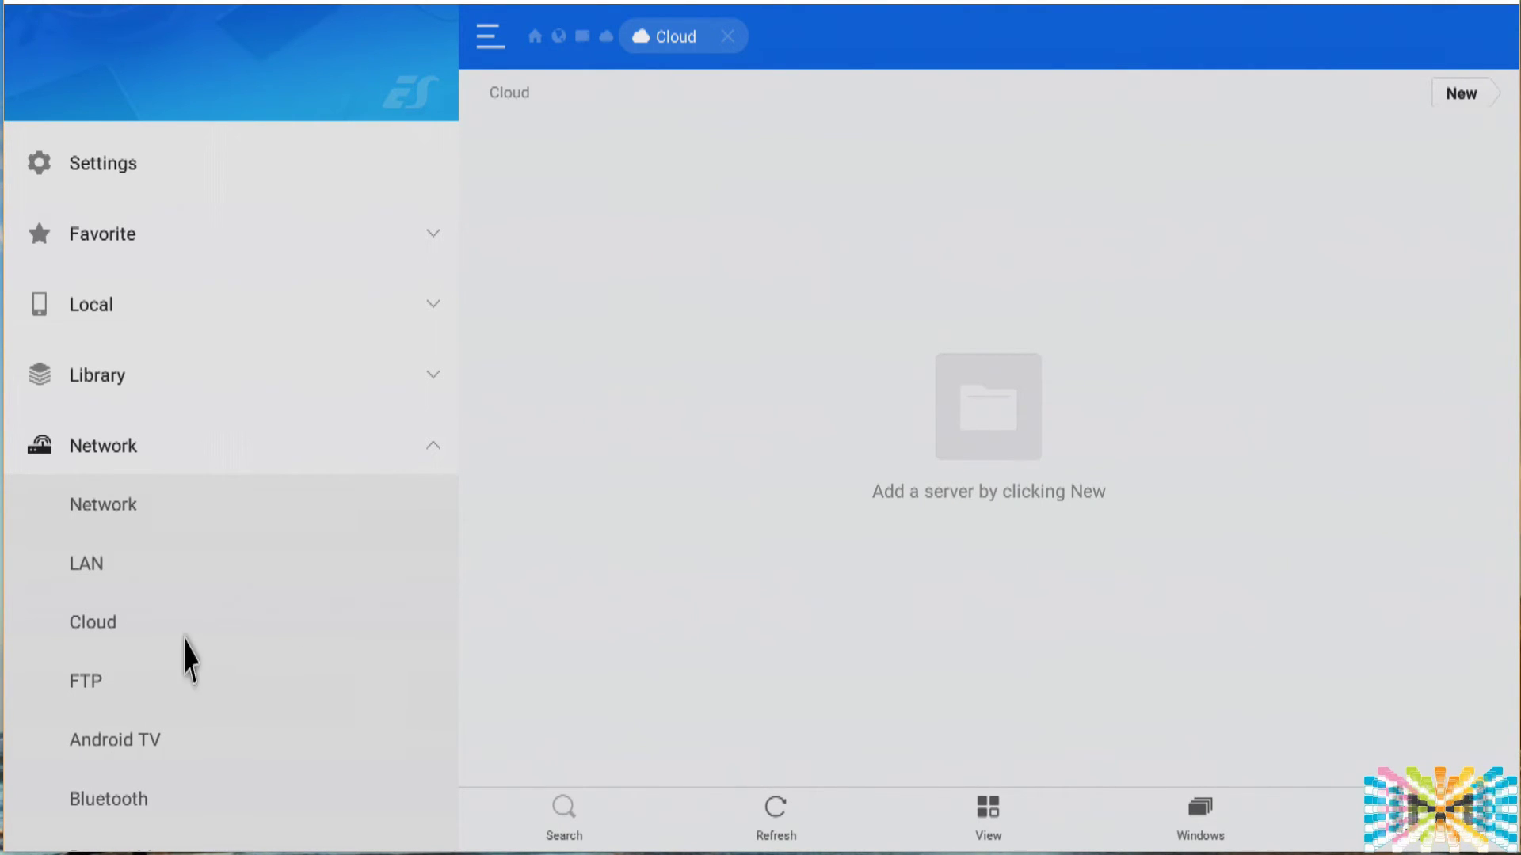
click(90, 624)
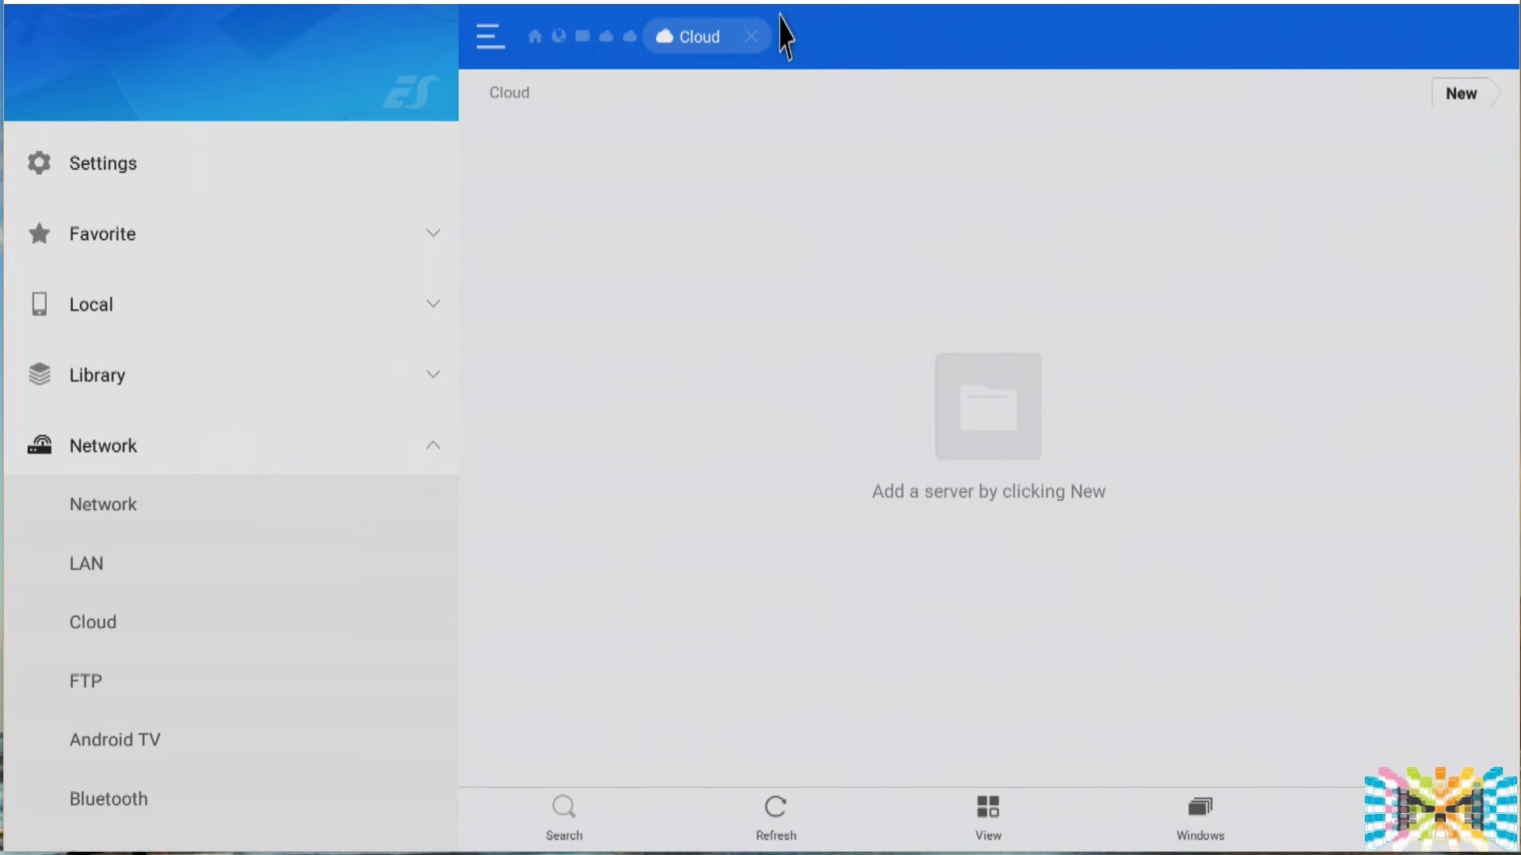
click(759, 36)
click(727, 36)
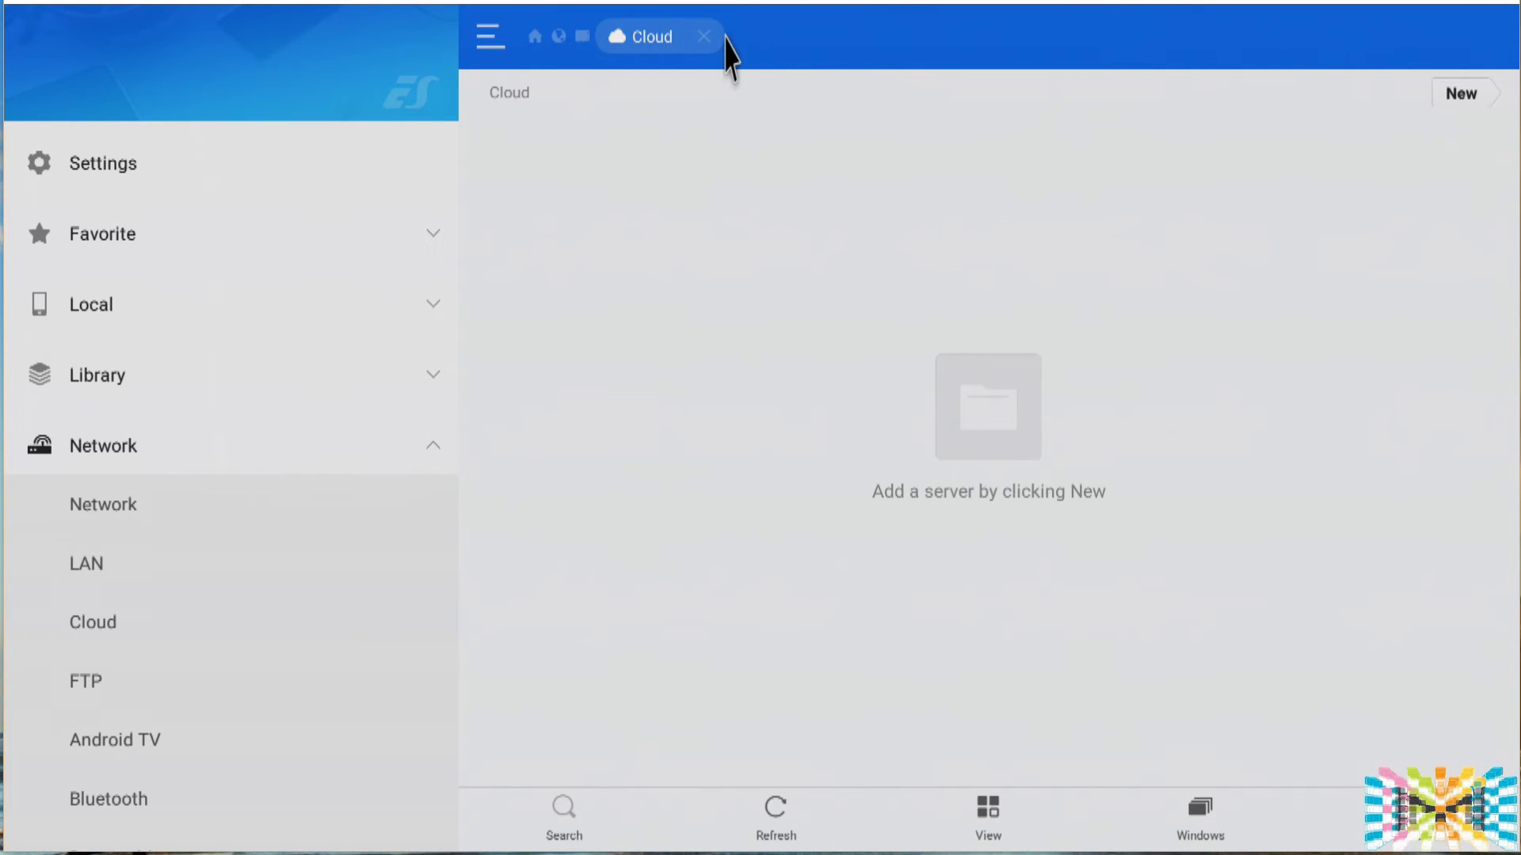
click(708, 41)
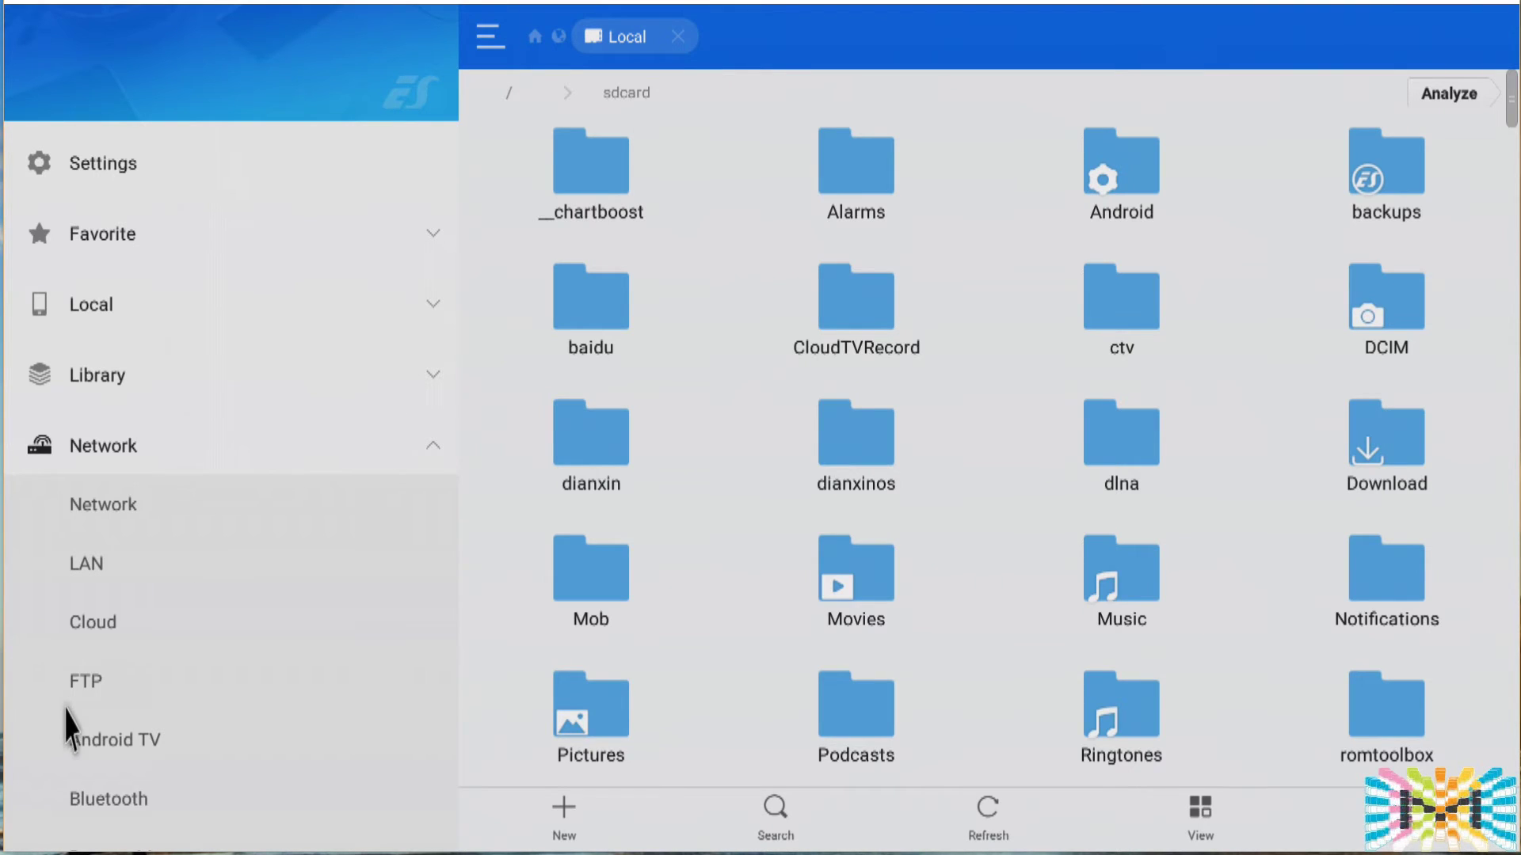
View the FTP server list and open Remote Manager from the Network locations
click(97, 687)
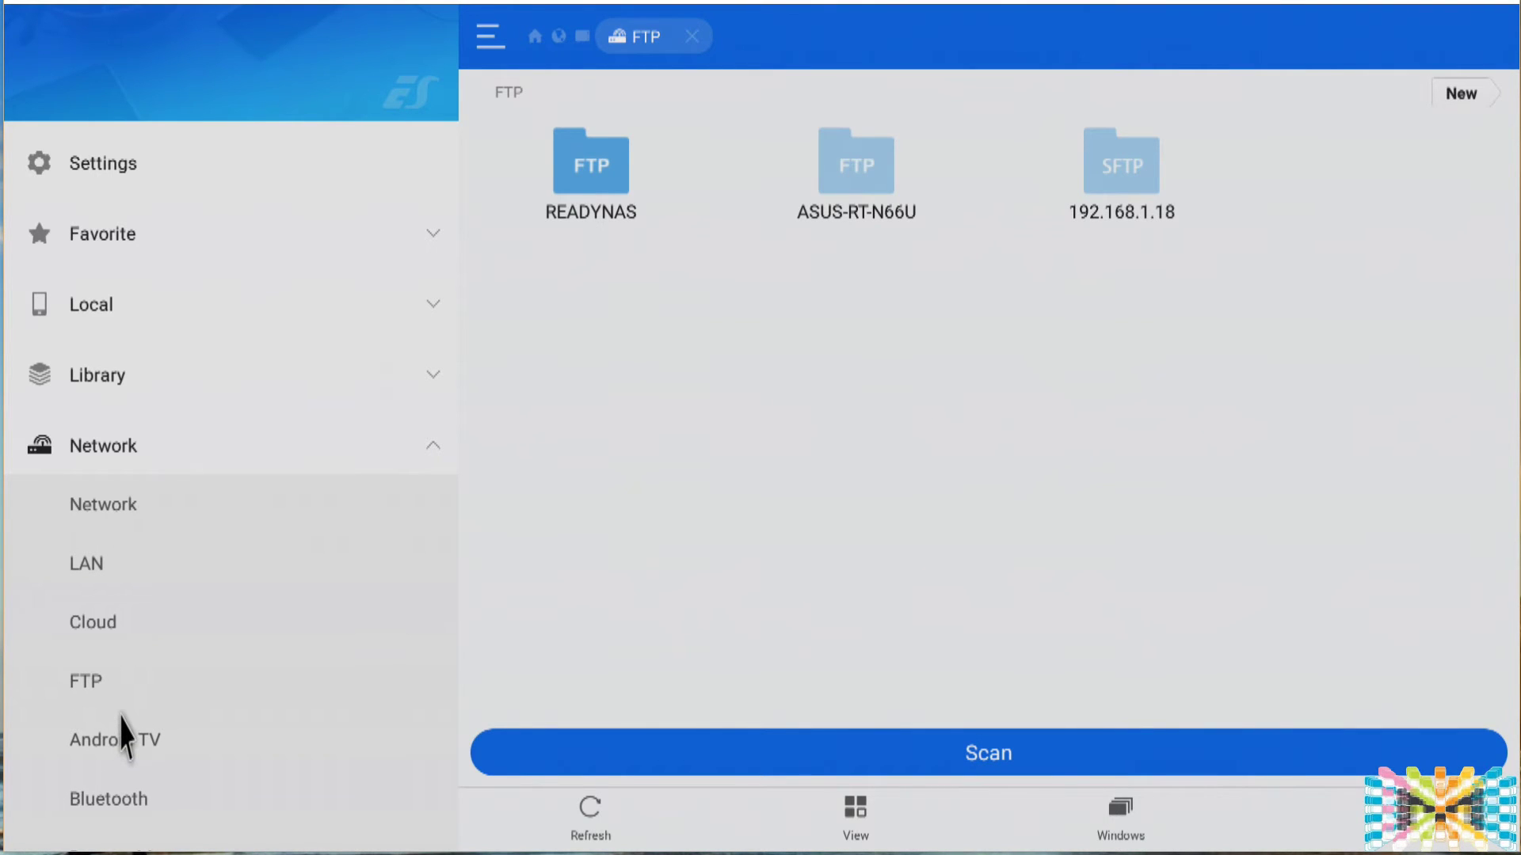
scroll(124, 756, down, 2)
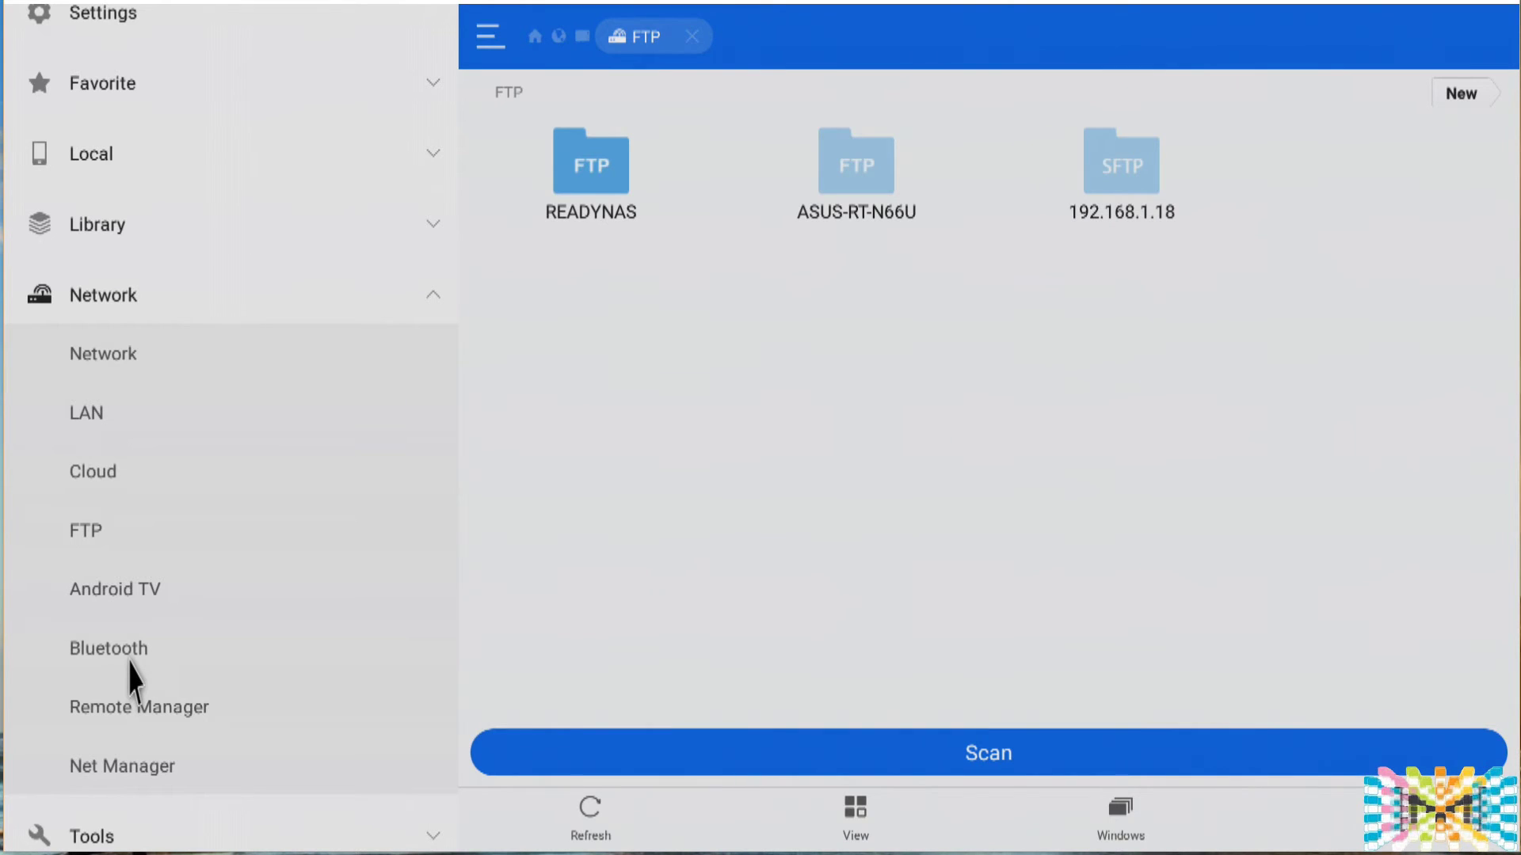
scroll(130, 680, down, 1)
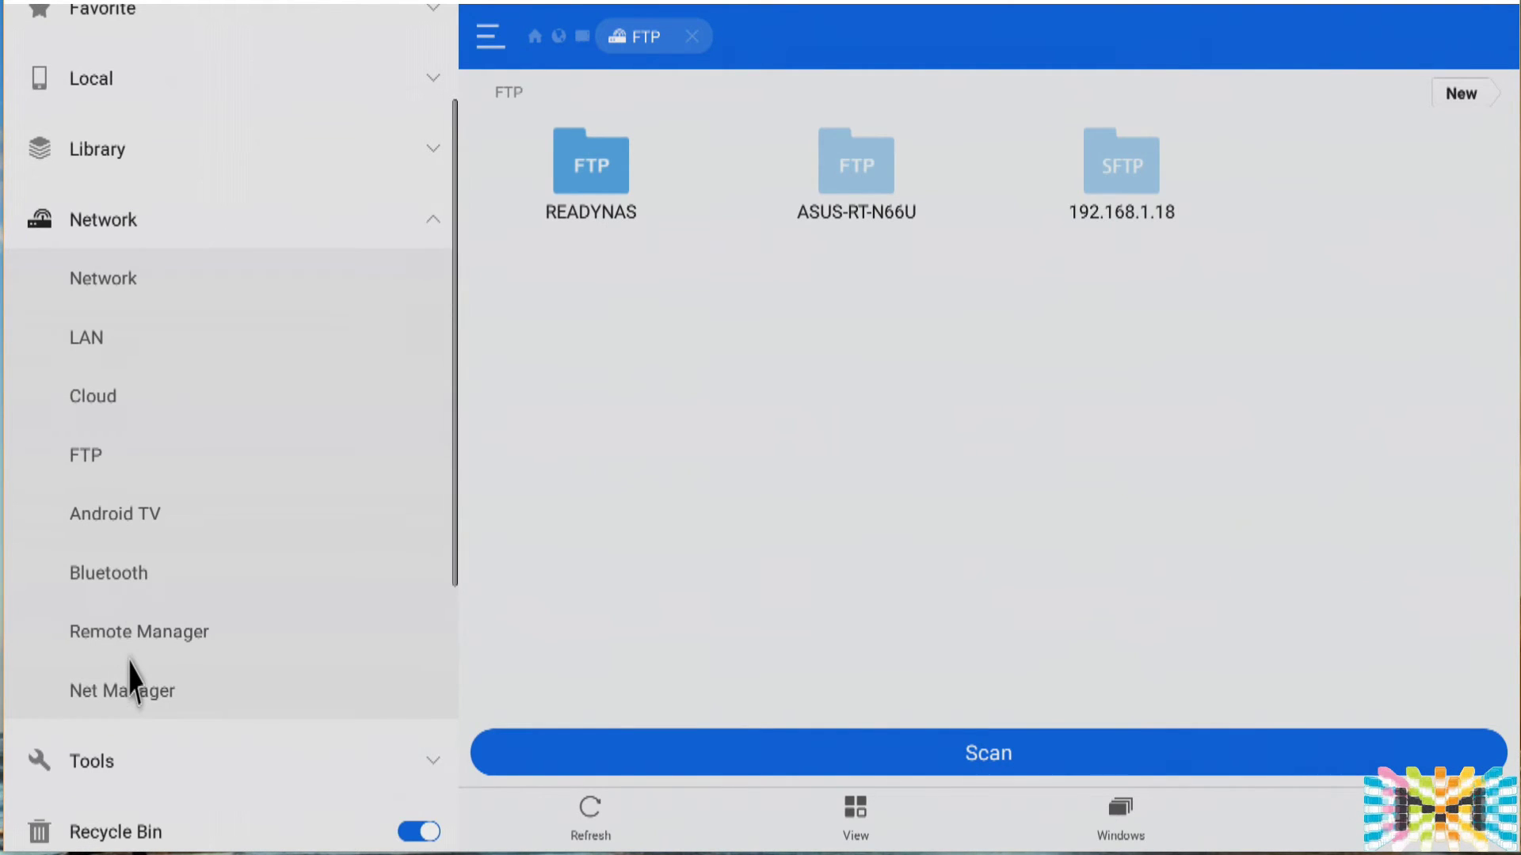
click(184, 633)
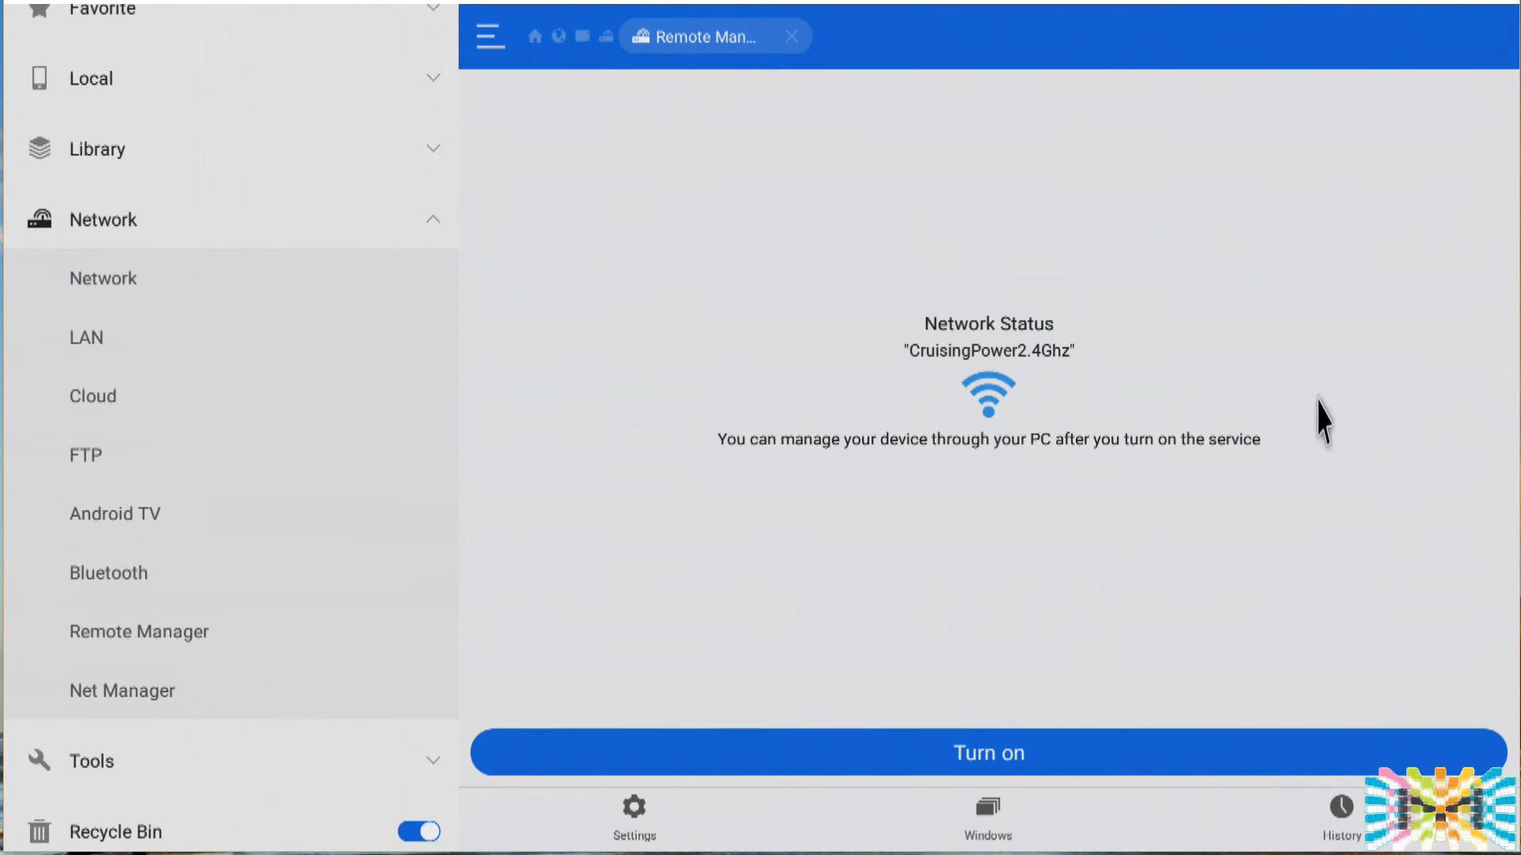
Switch to Firefox on the PC, turn on the Remote Manager service, and reload ftp://192.168.1.51:3721 in the browser
click(1034, 740)
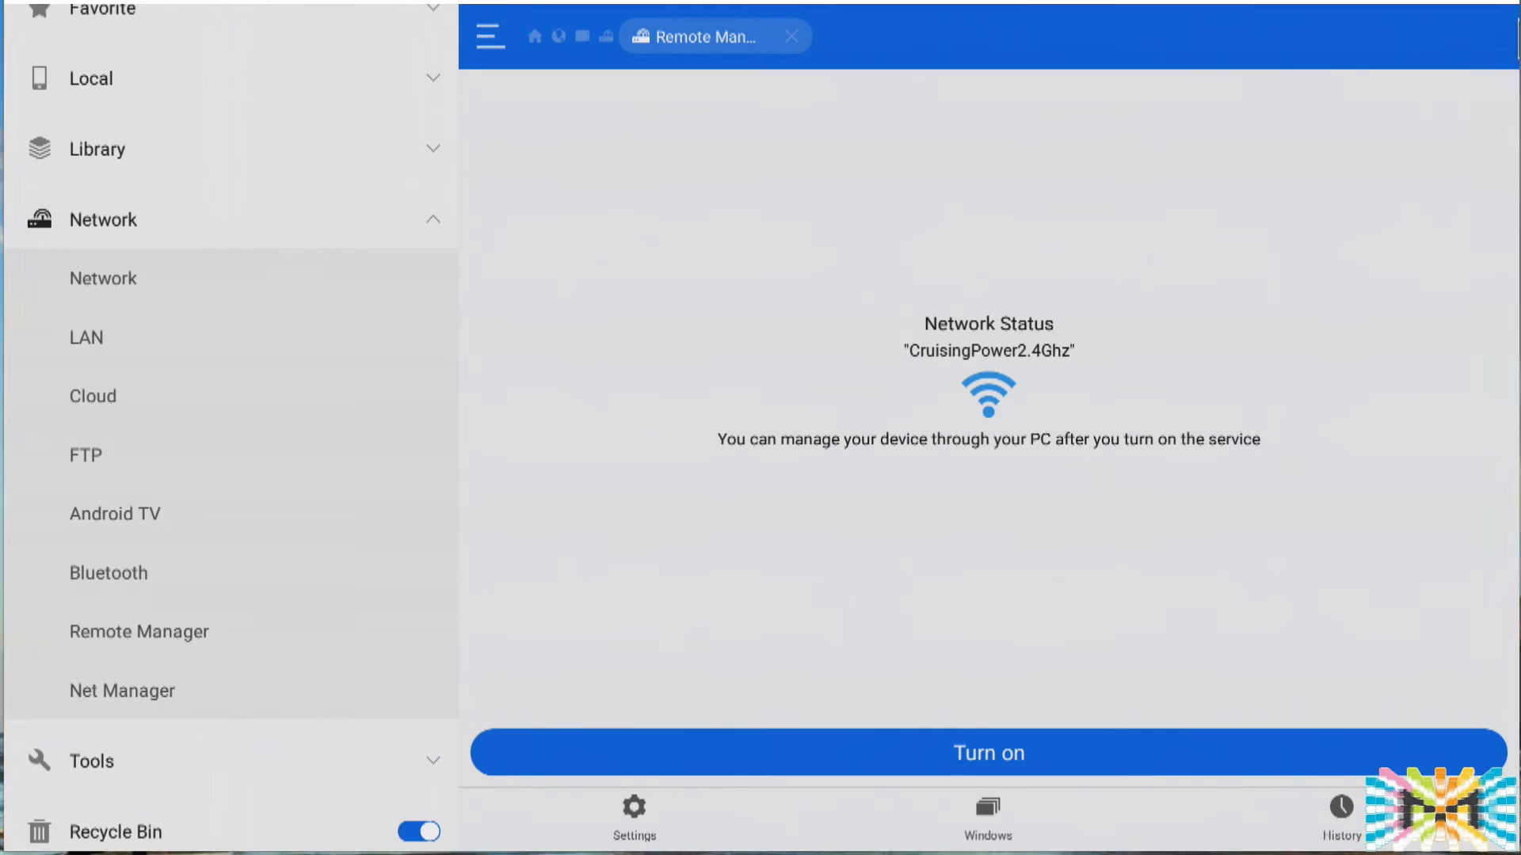
mouse_move(10, 329)
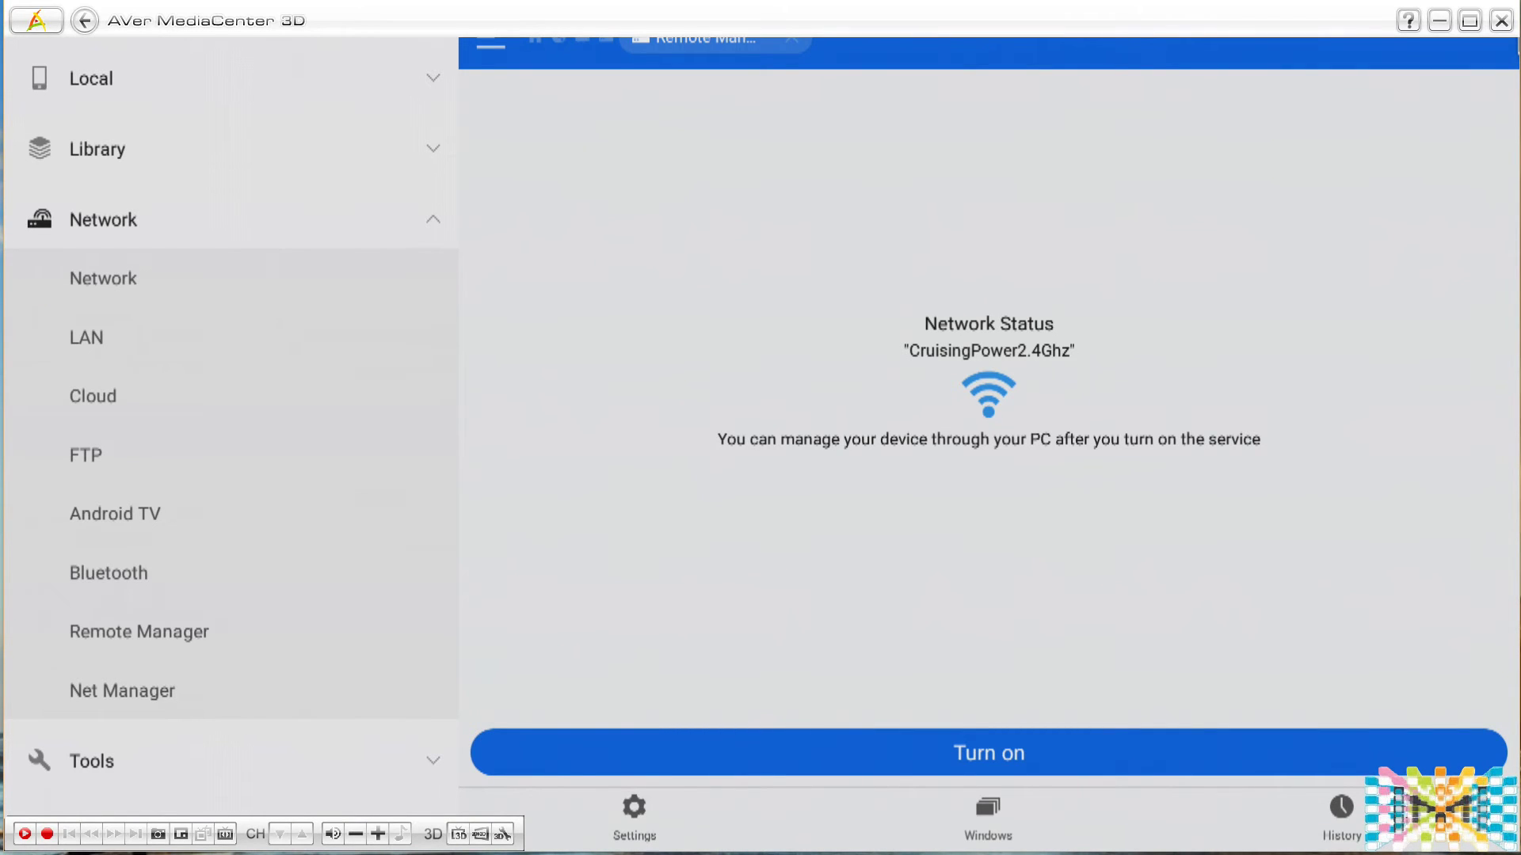
key(alt+Tab)
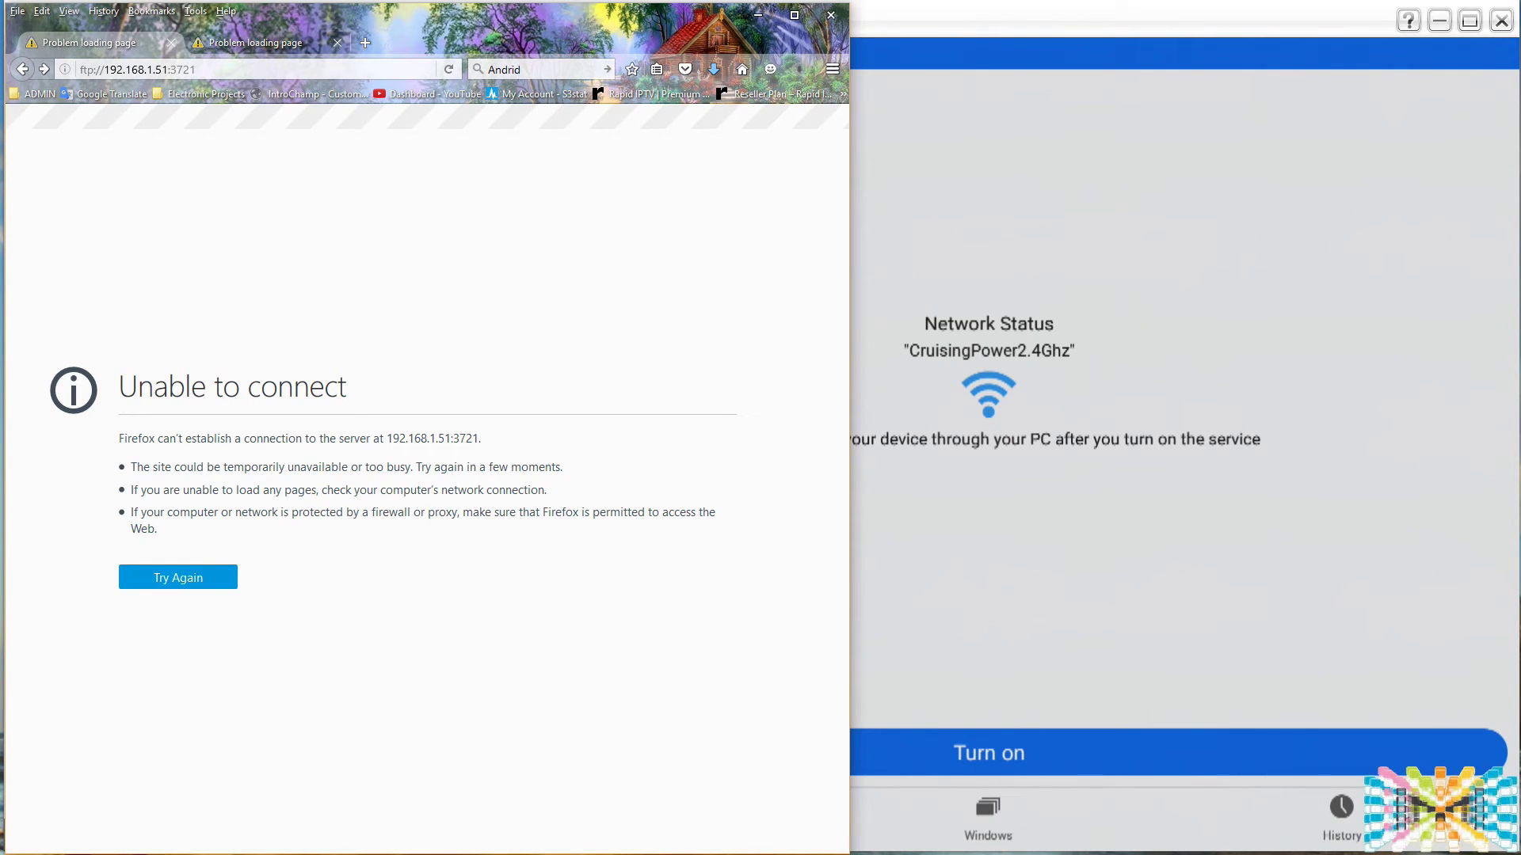
click(949, 770)
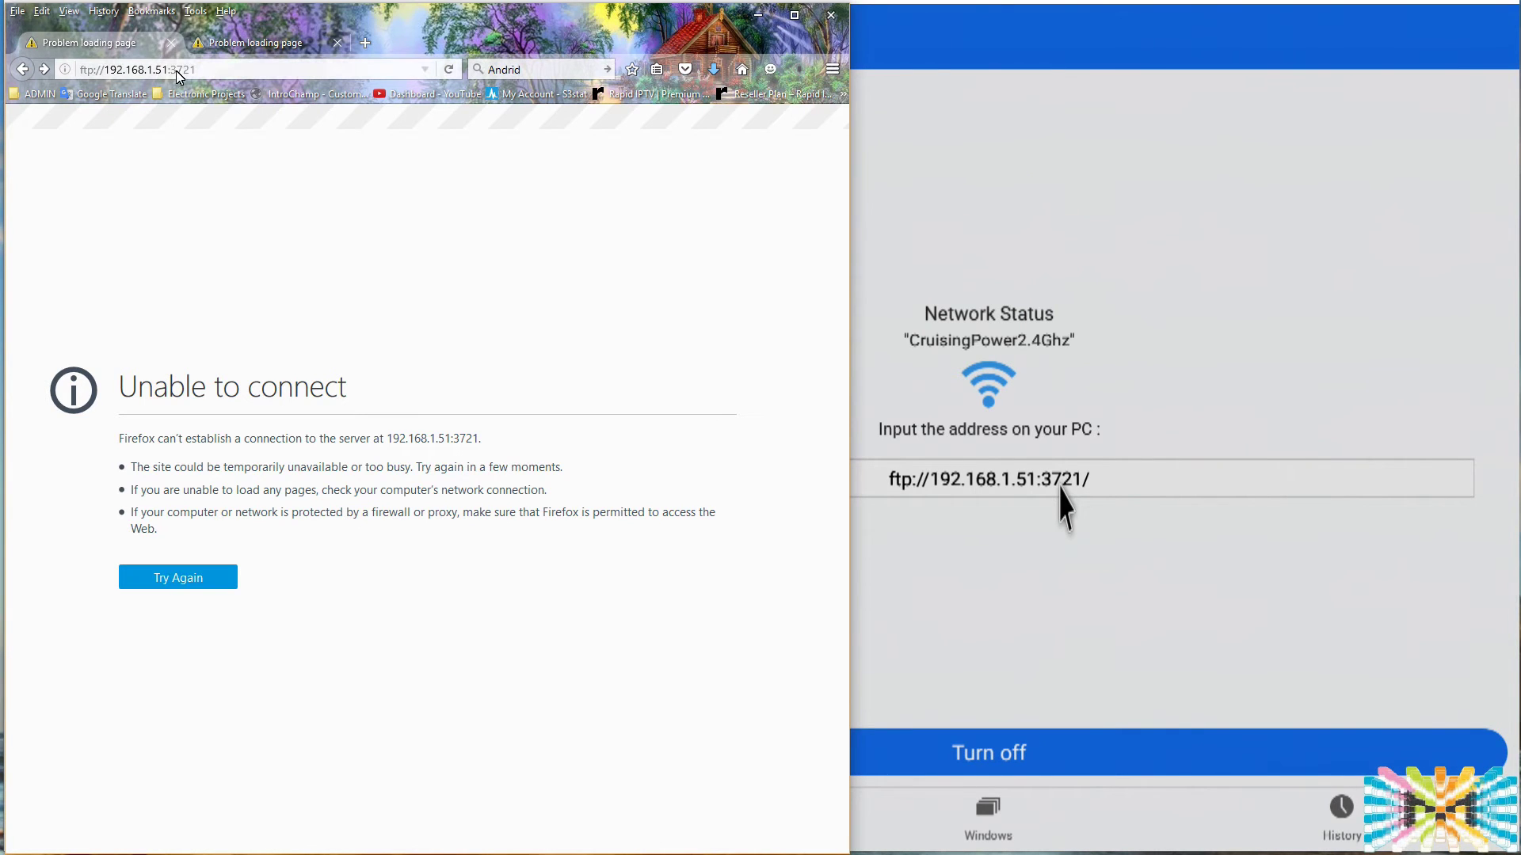
click(214, 583)
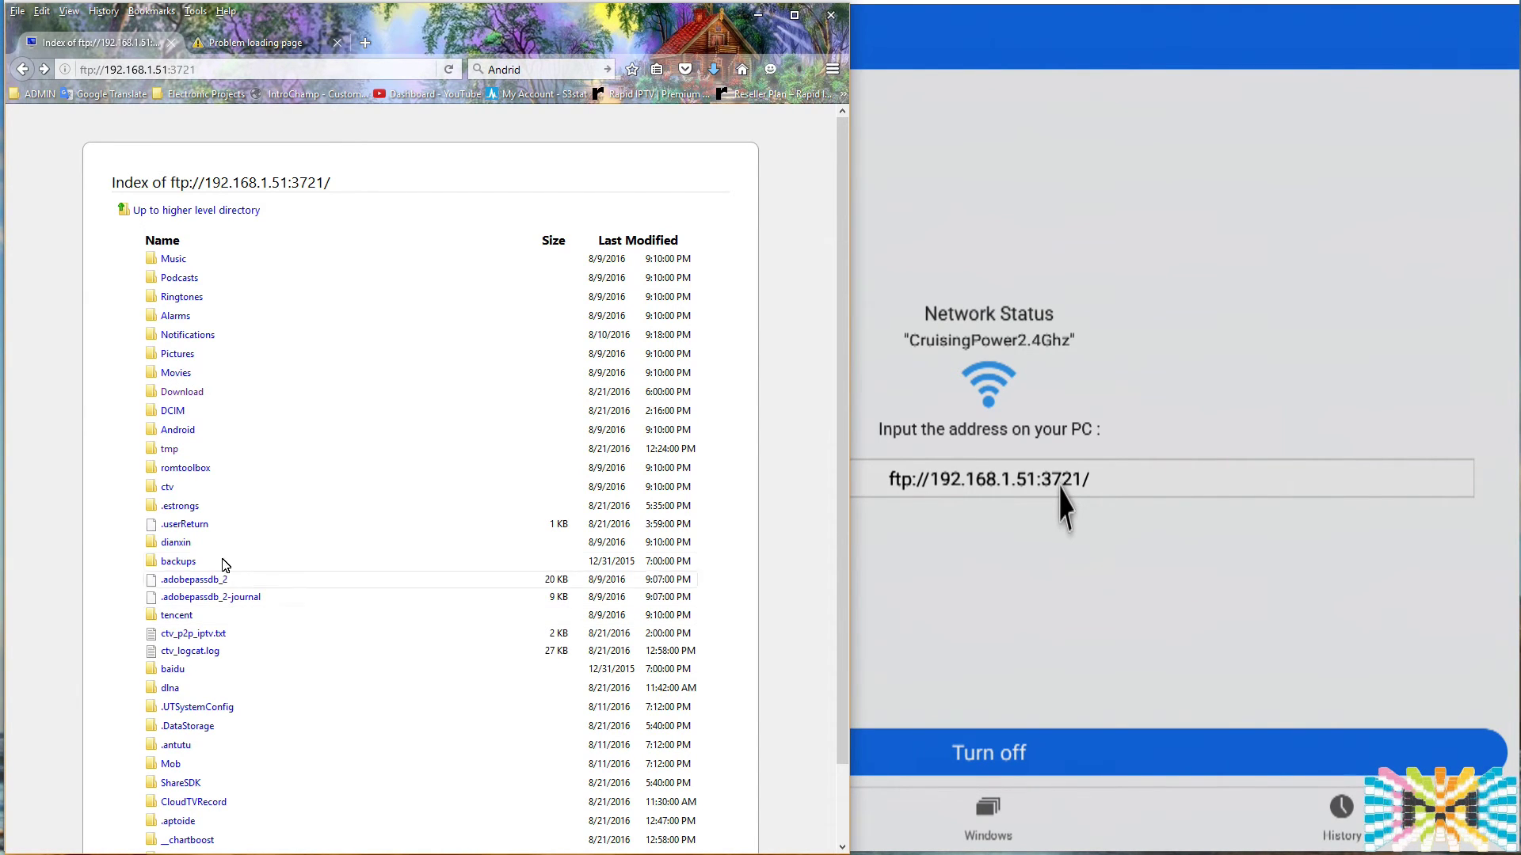
In the browser's FTP index, try the higher-level directory, view the DCIM folder, and return to the root index
click(195, 211)
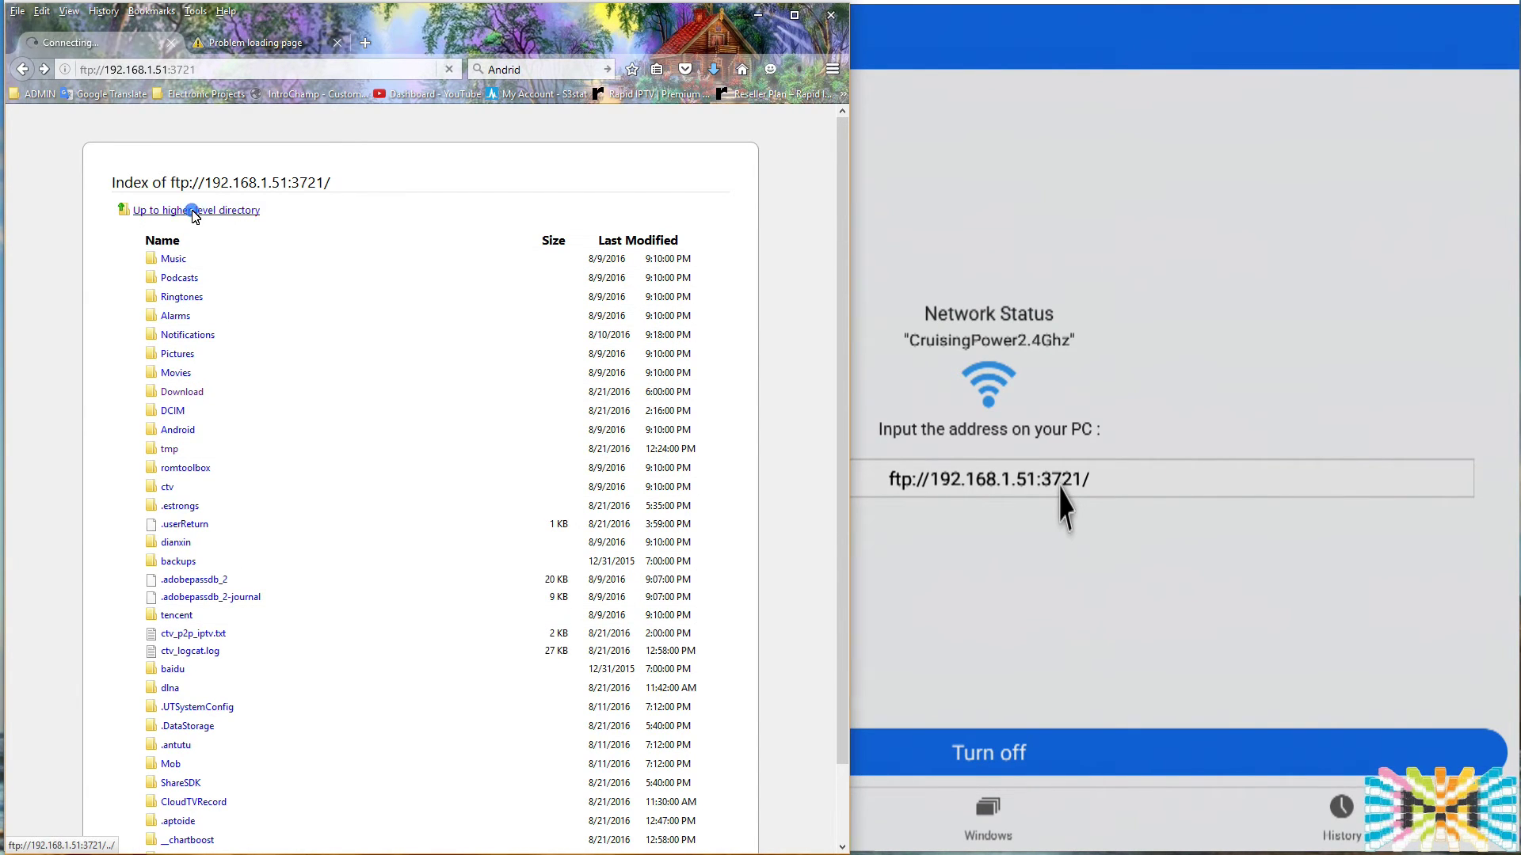
click(412, 456)
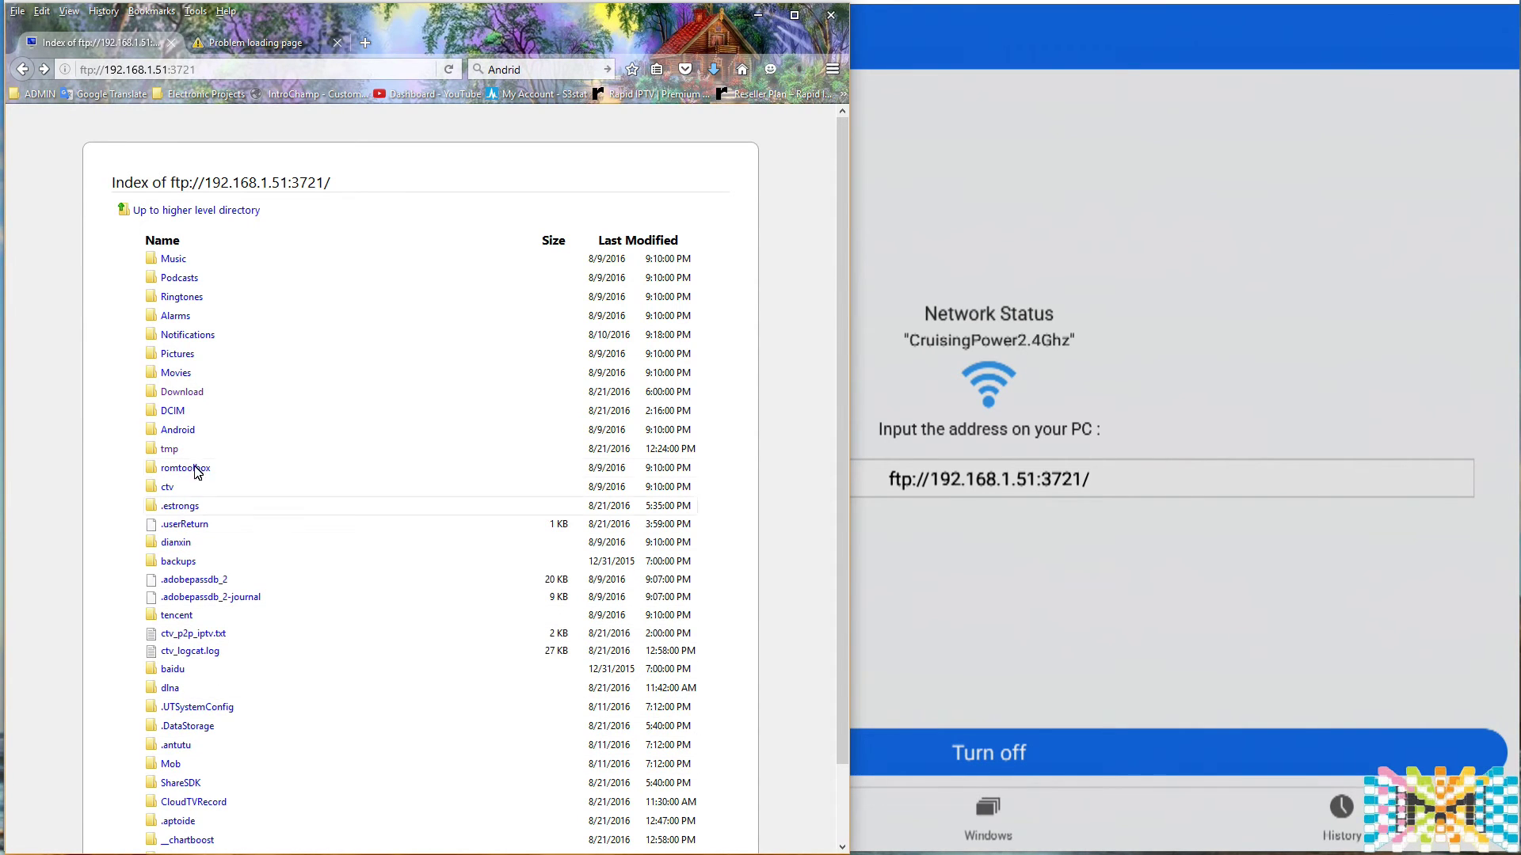
click(172, 411)
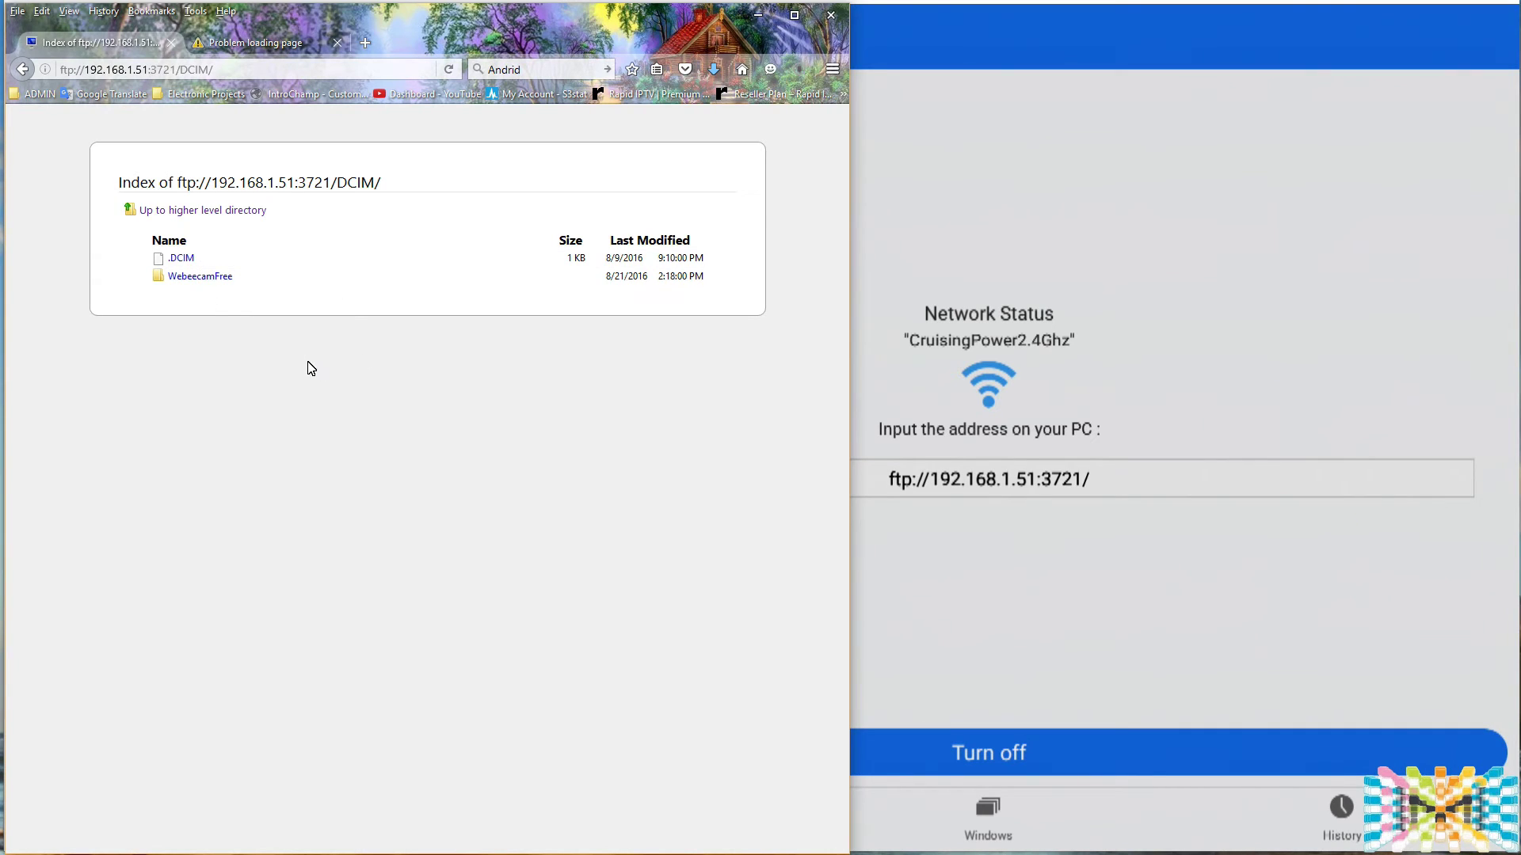
click(179, 211)
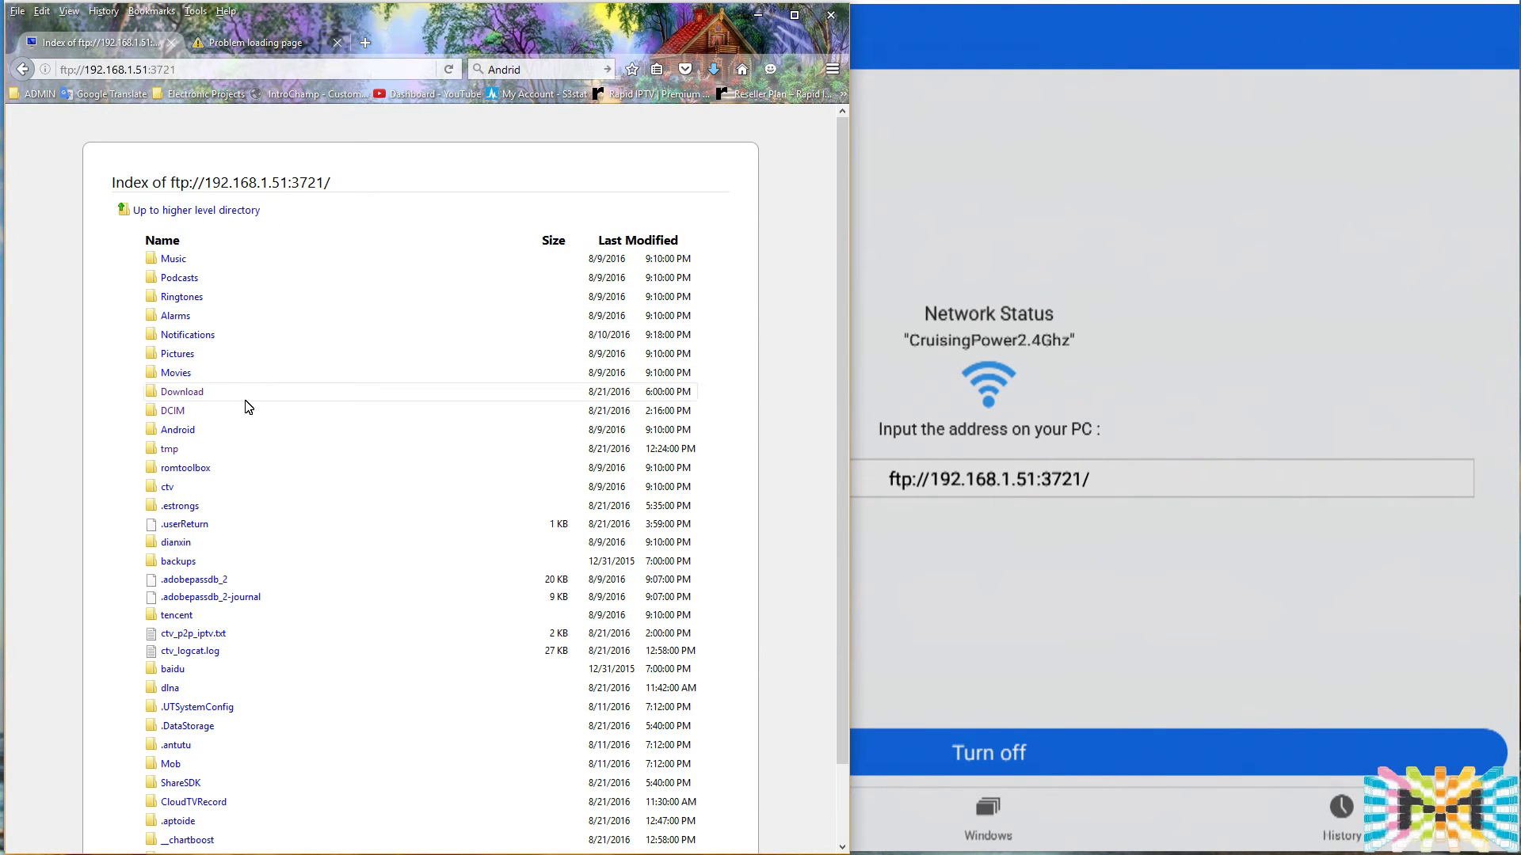
View the Download folder over FTP, open the download prompt for aptoide-TV2.1.2.apk, cancel it, and return to the root index
click(186, 392)
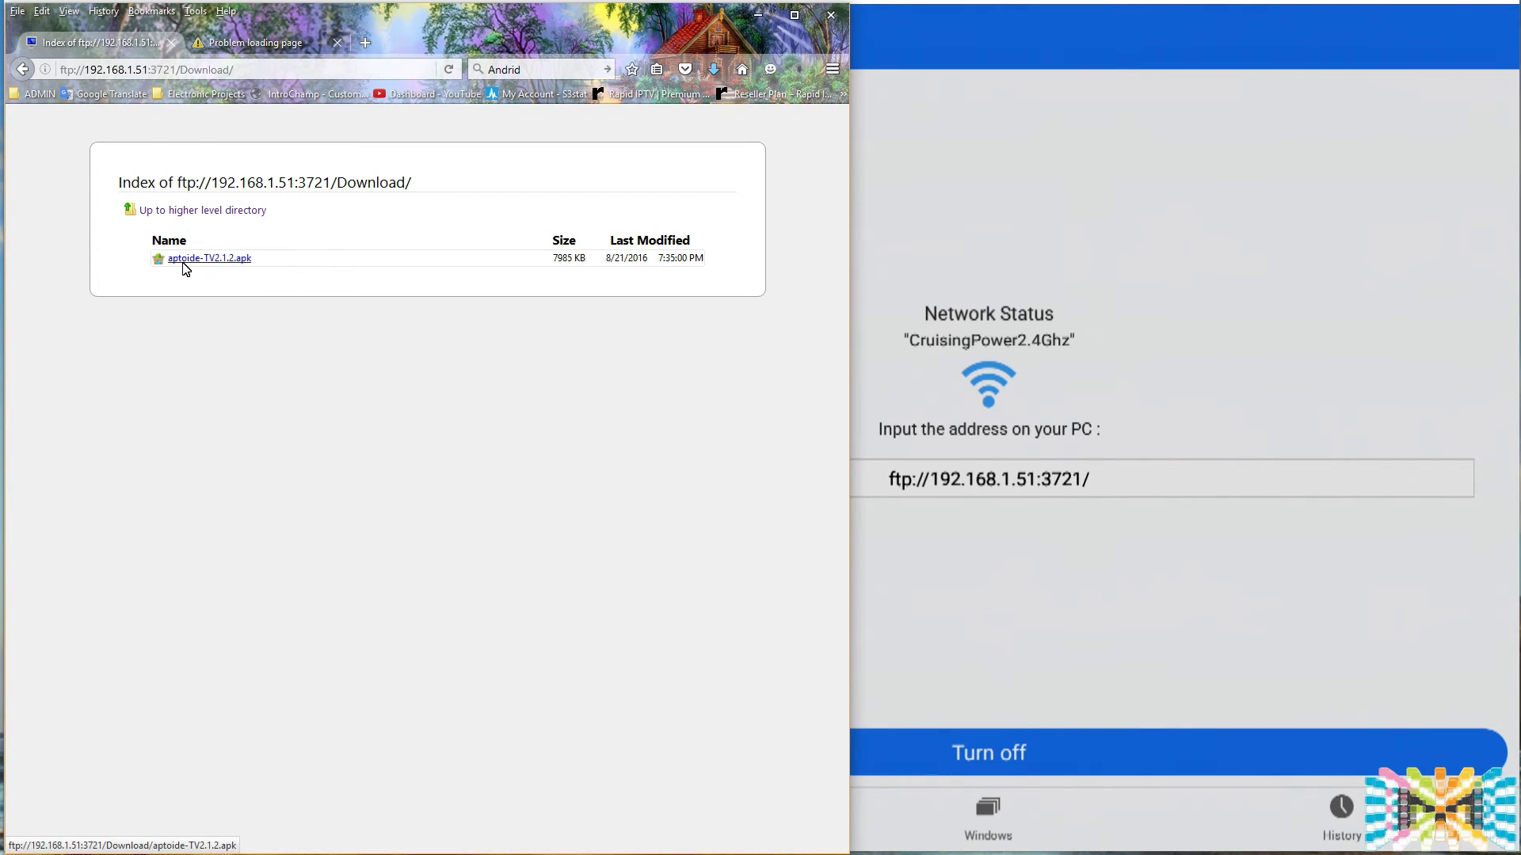
click(183, 265)
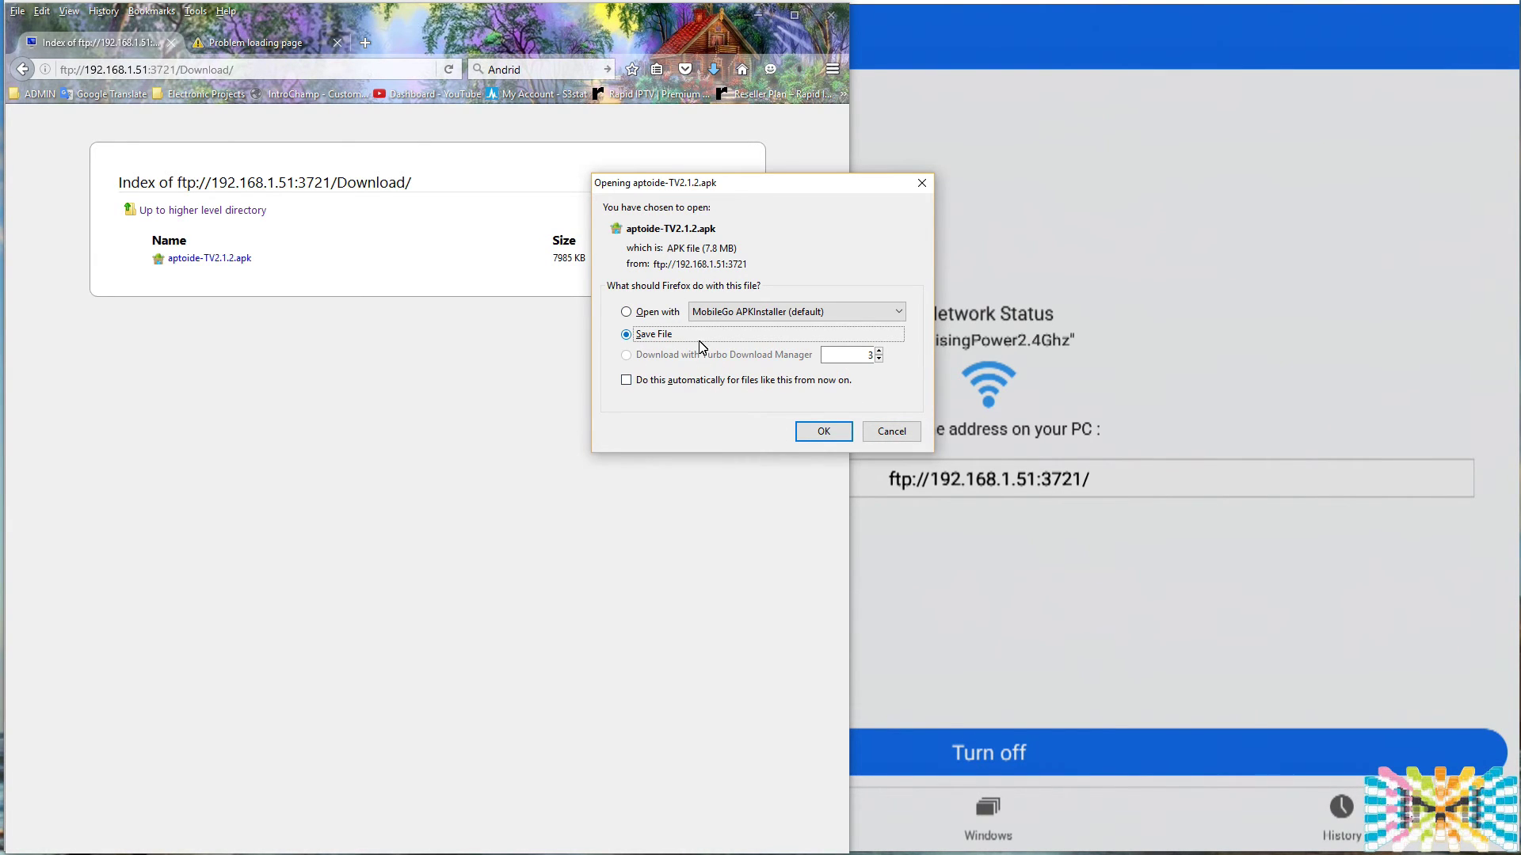
click(891, 431)
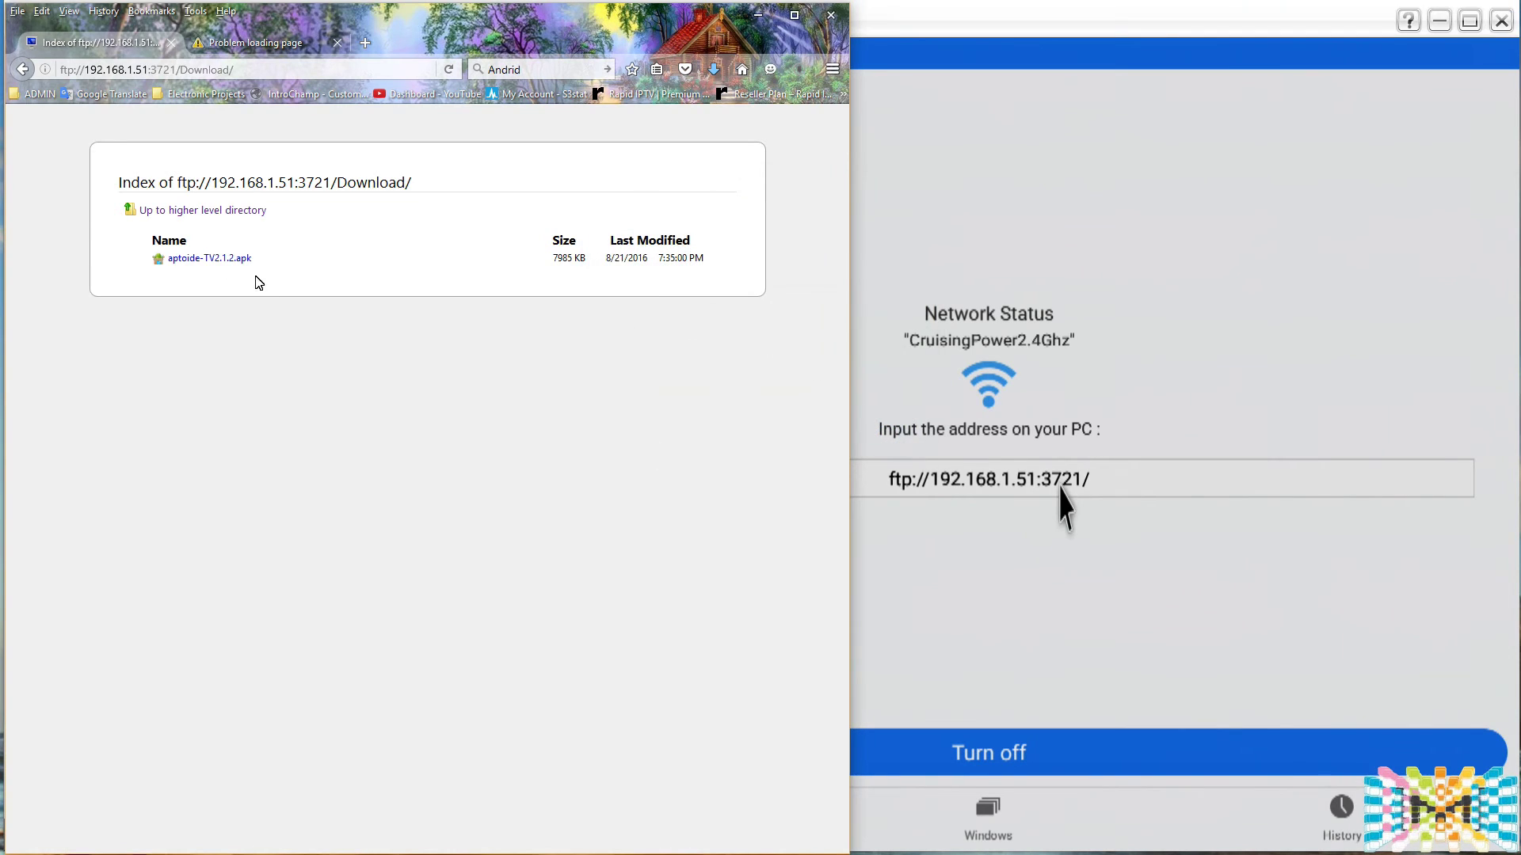
click(183, 212)
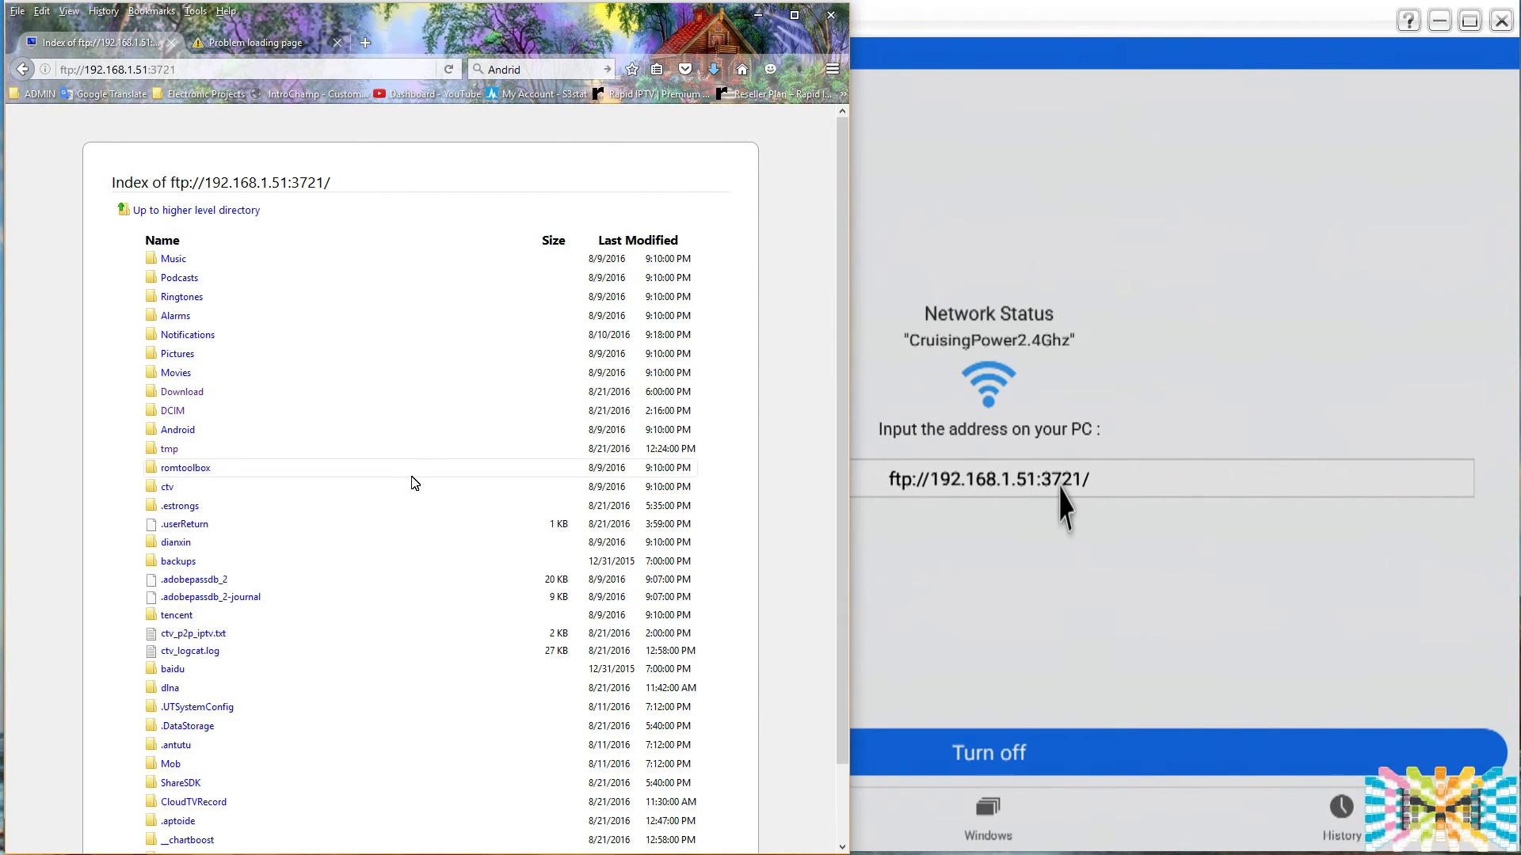
Look through the FTP root index, retry the higher-level directory twice, dismiss the alerts, and minimize the browser to return to ES File Explorer
scroll(349, 626, down, 2)
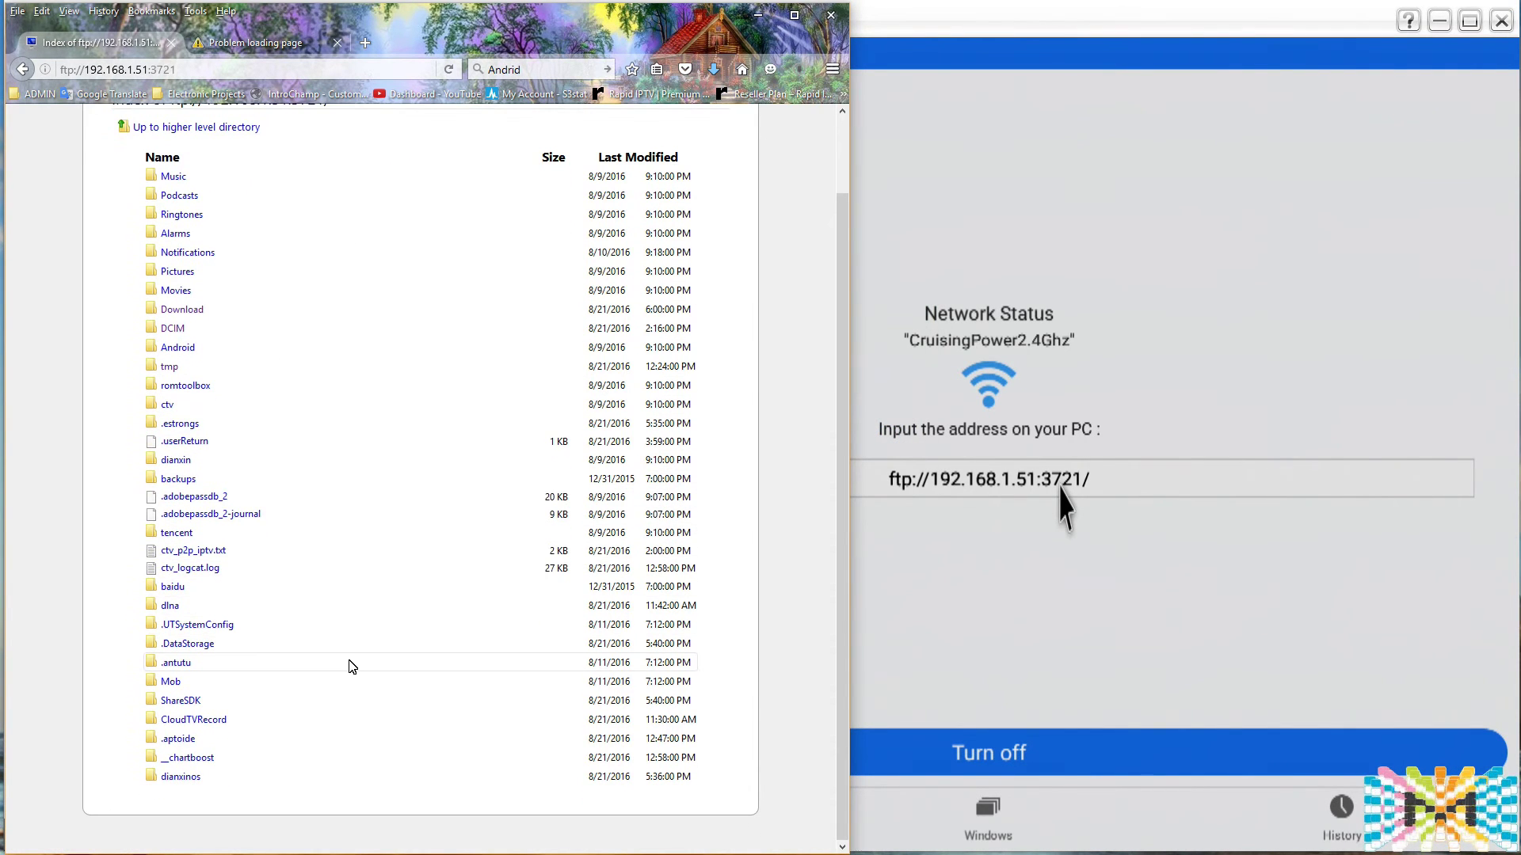
scroll(350, 665, up, 2)
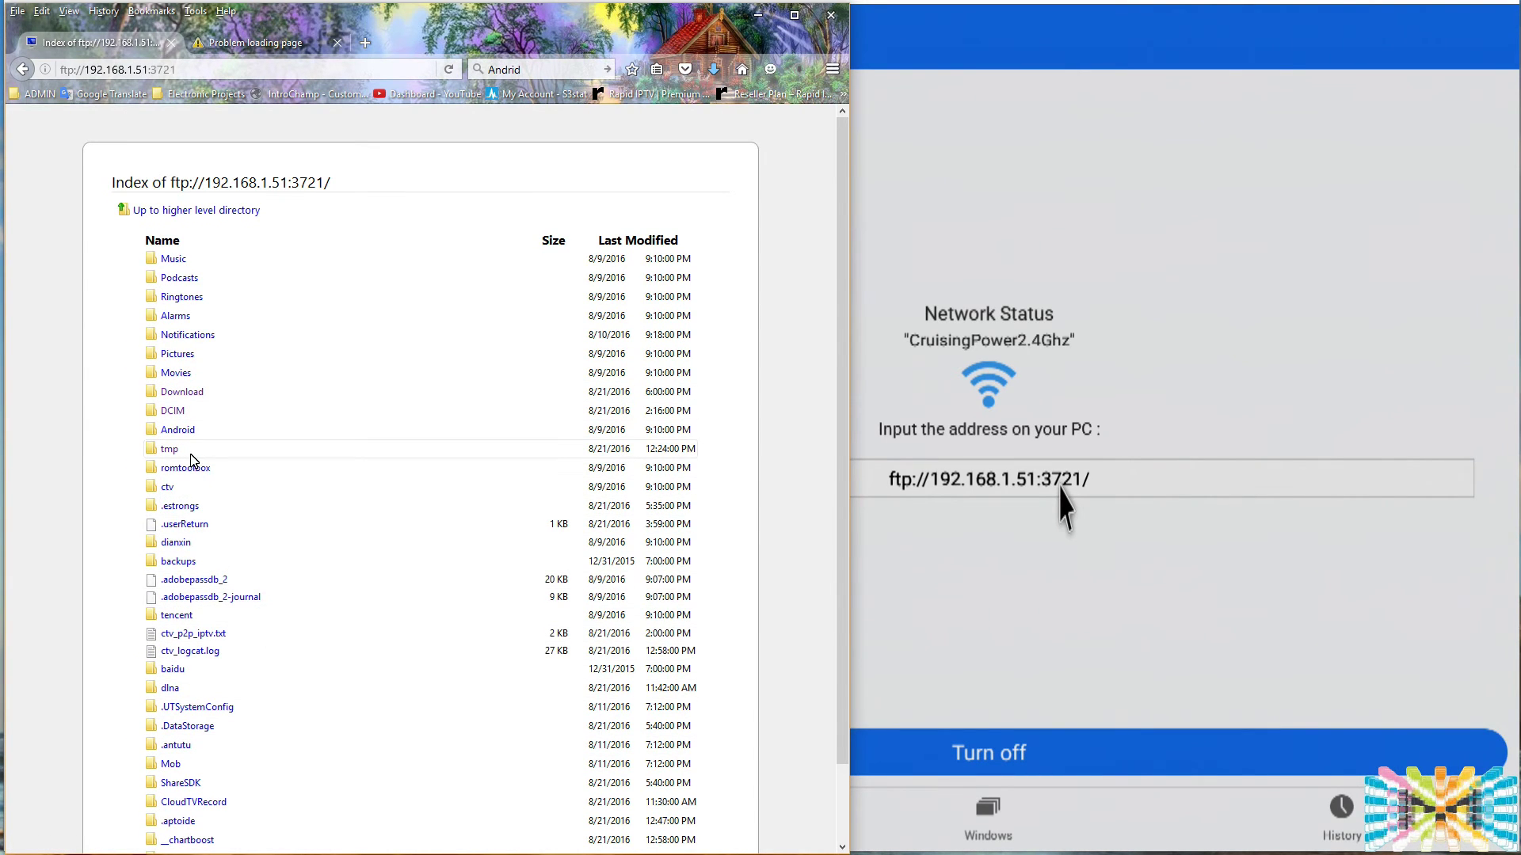
mouse_move(996, 569)
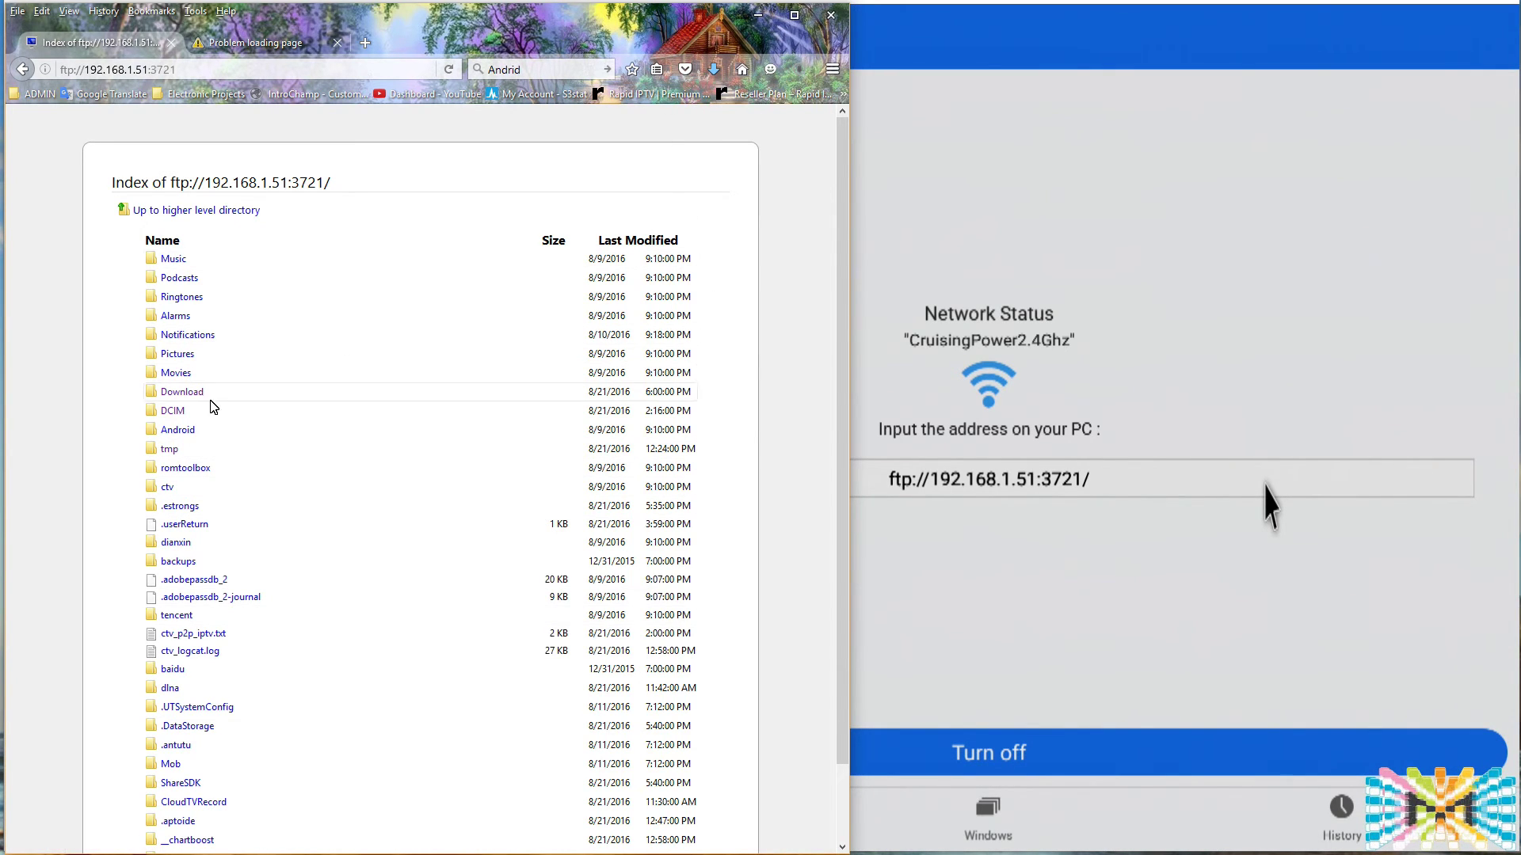
click(229, 214)
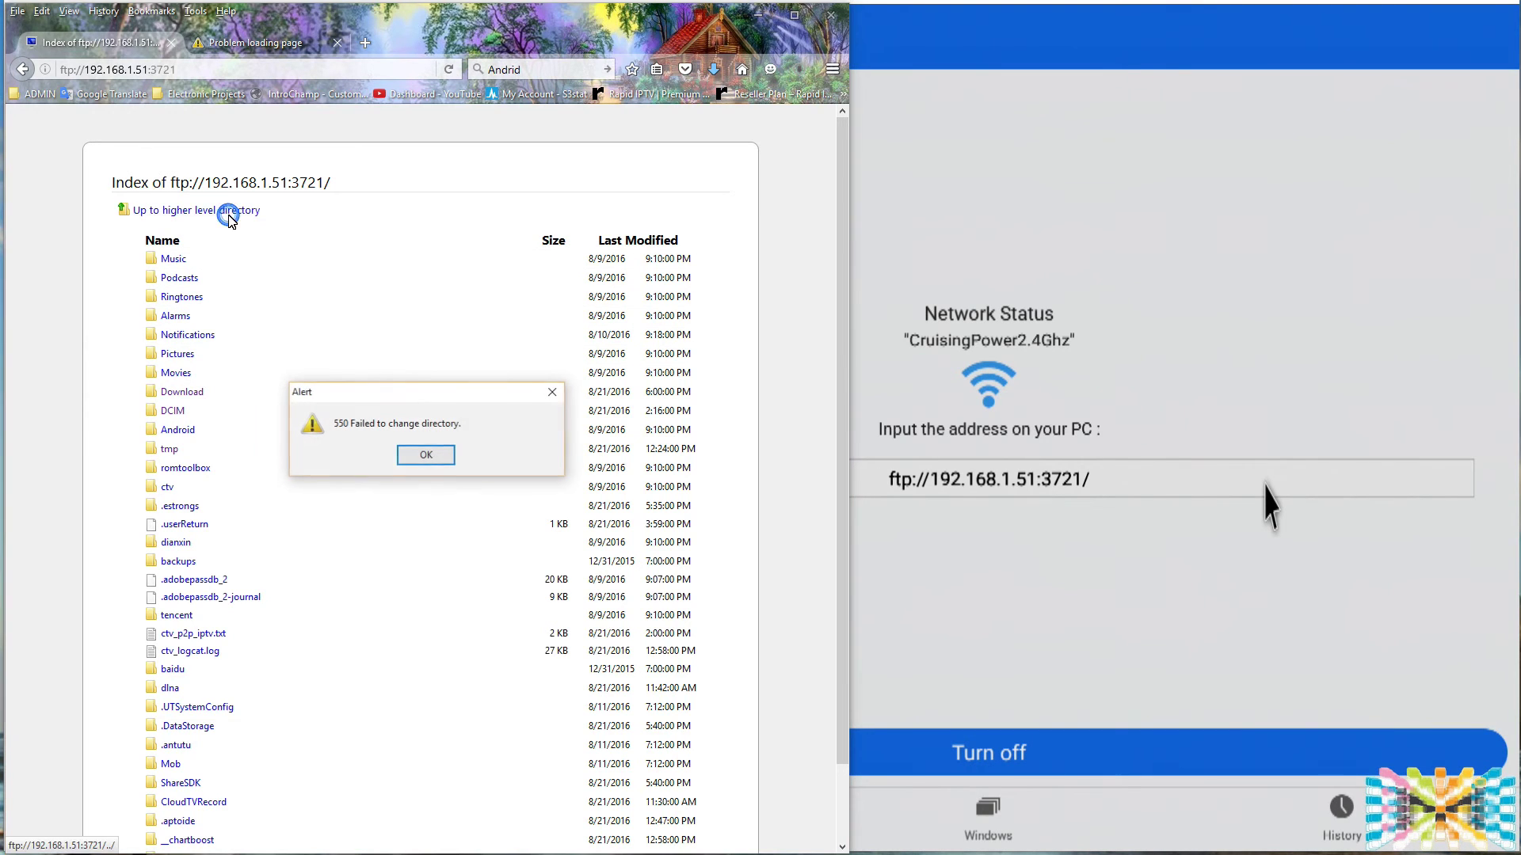
click(426, 454)
click(225, 212)
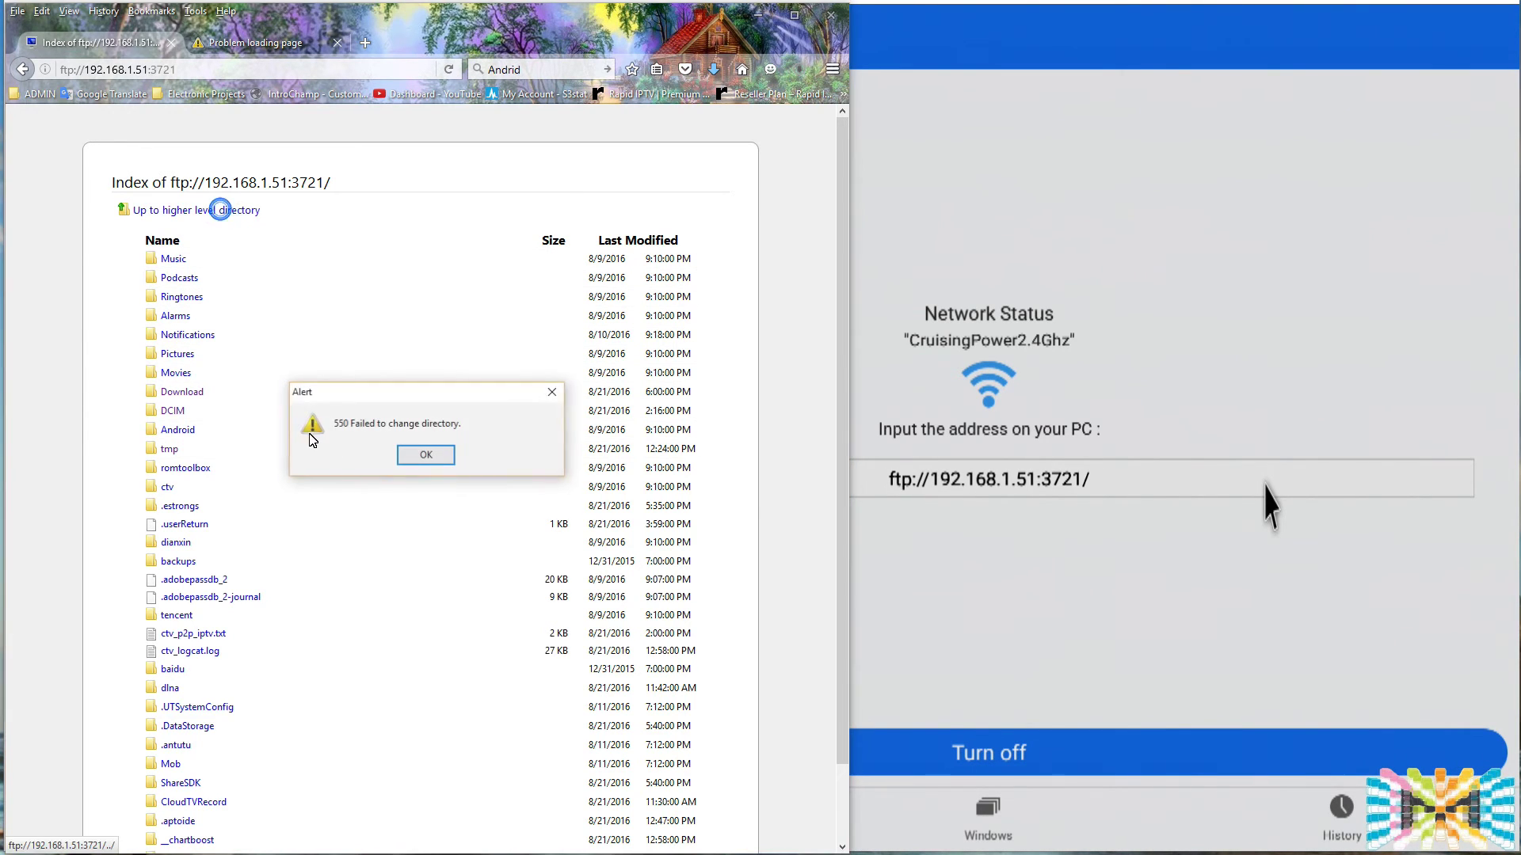
click(420, 461)
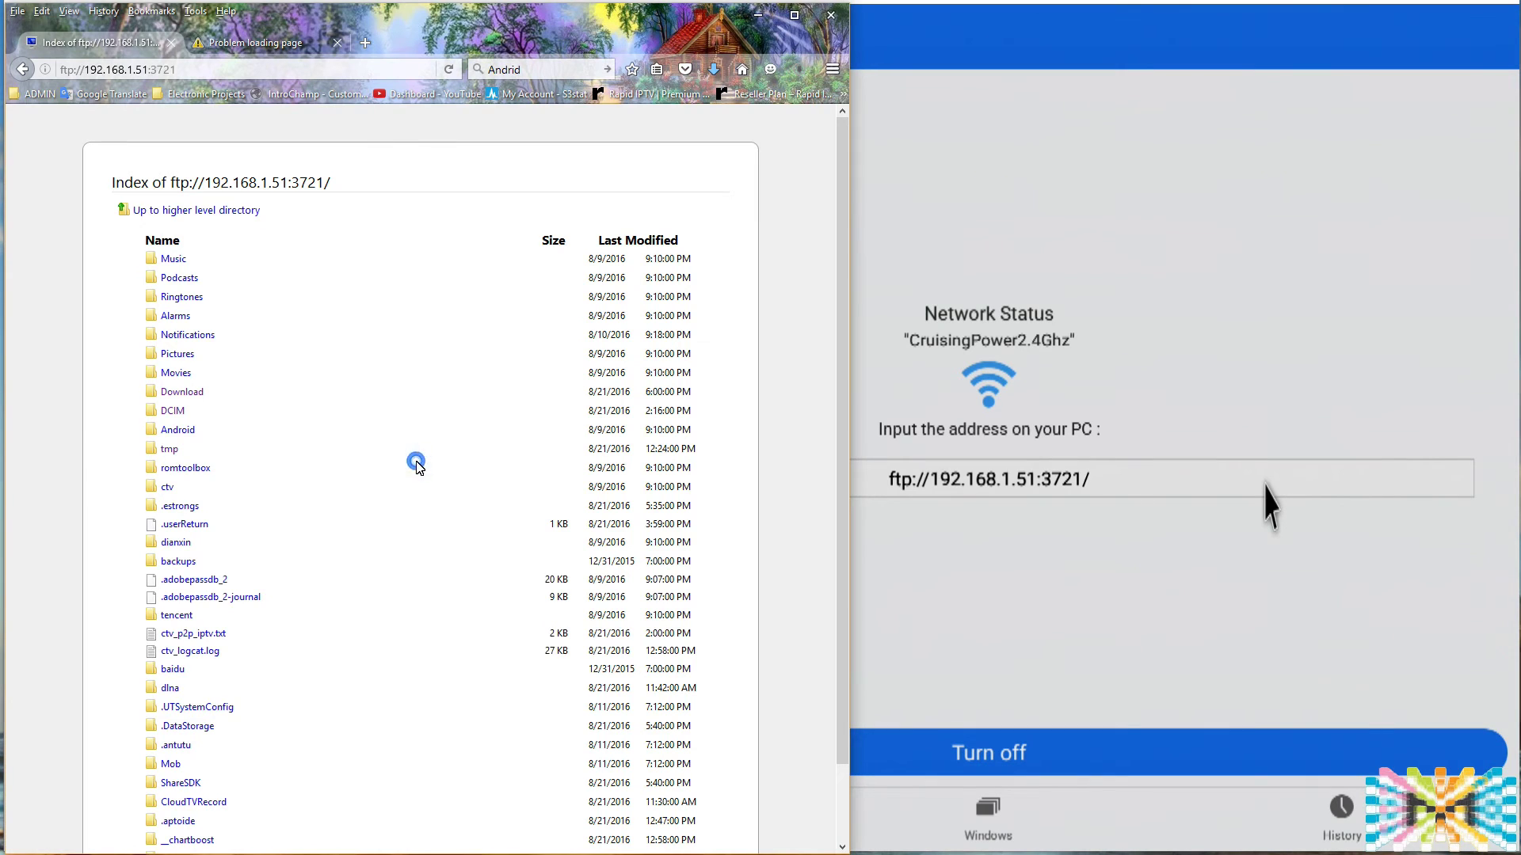
click(756, 15)
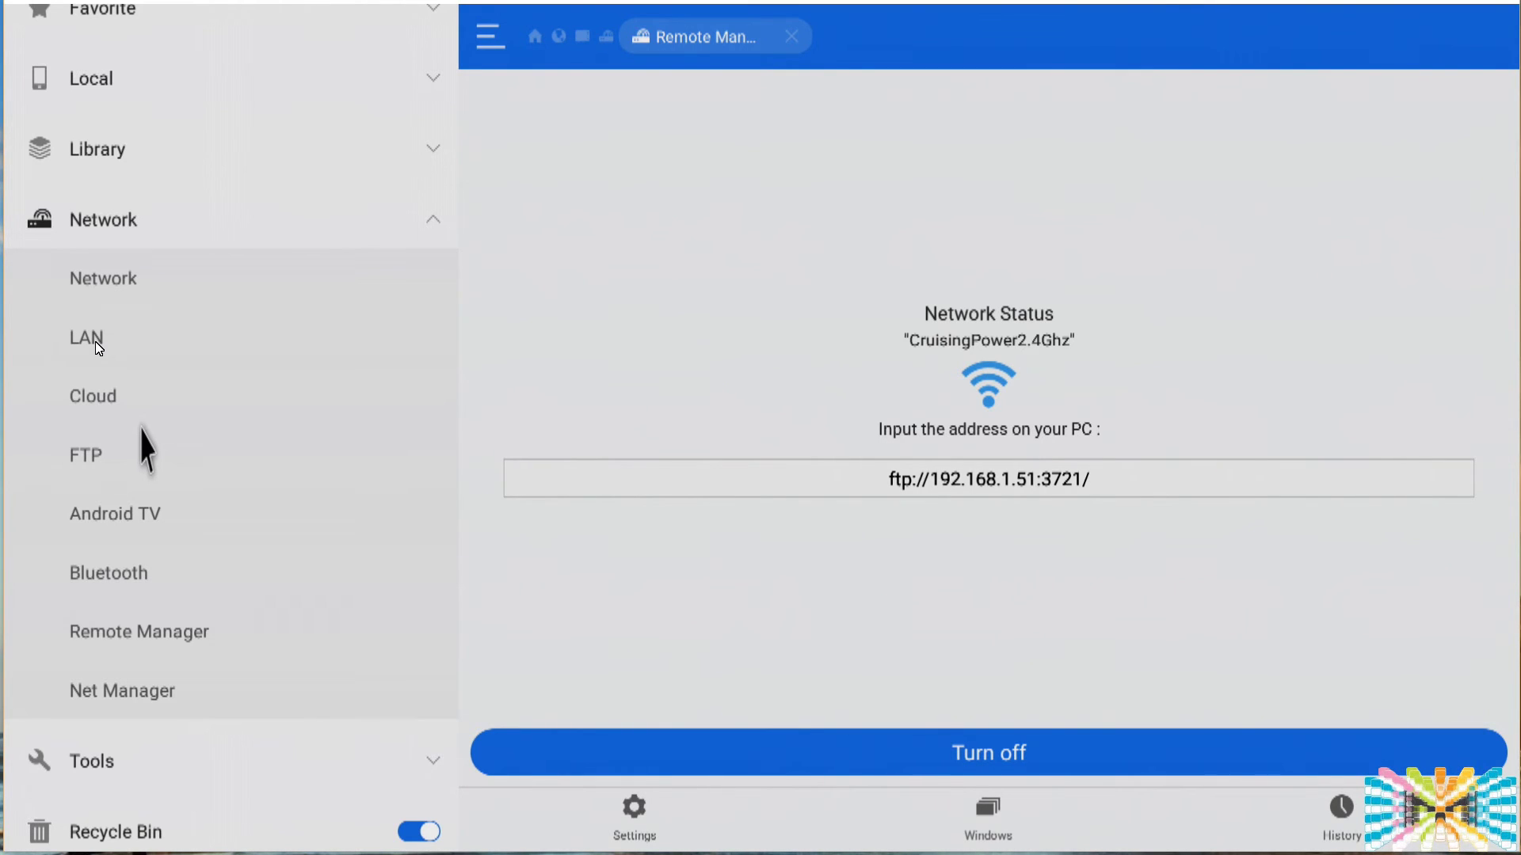
View Net Manager's hotspot and Wi-Fi network options, and return to the Remote Manager page
scroll(144, 425, down, 4)
click(145, 396)
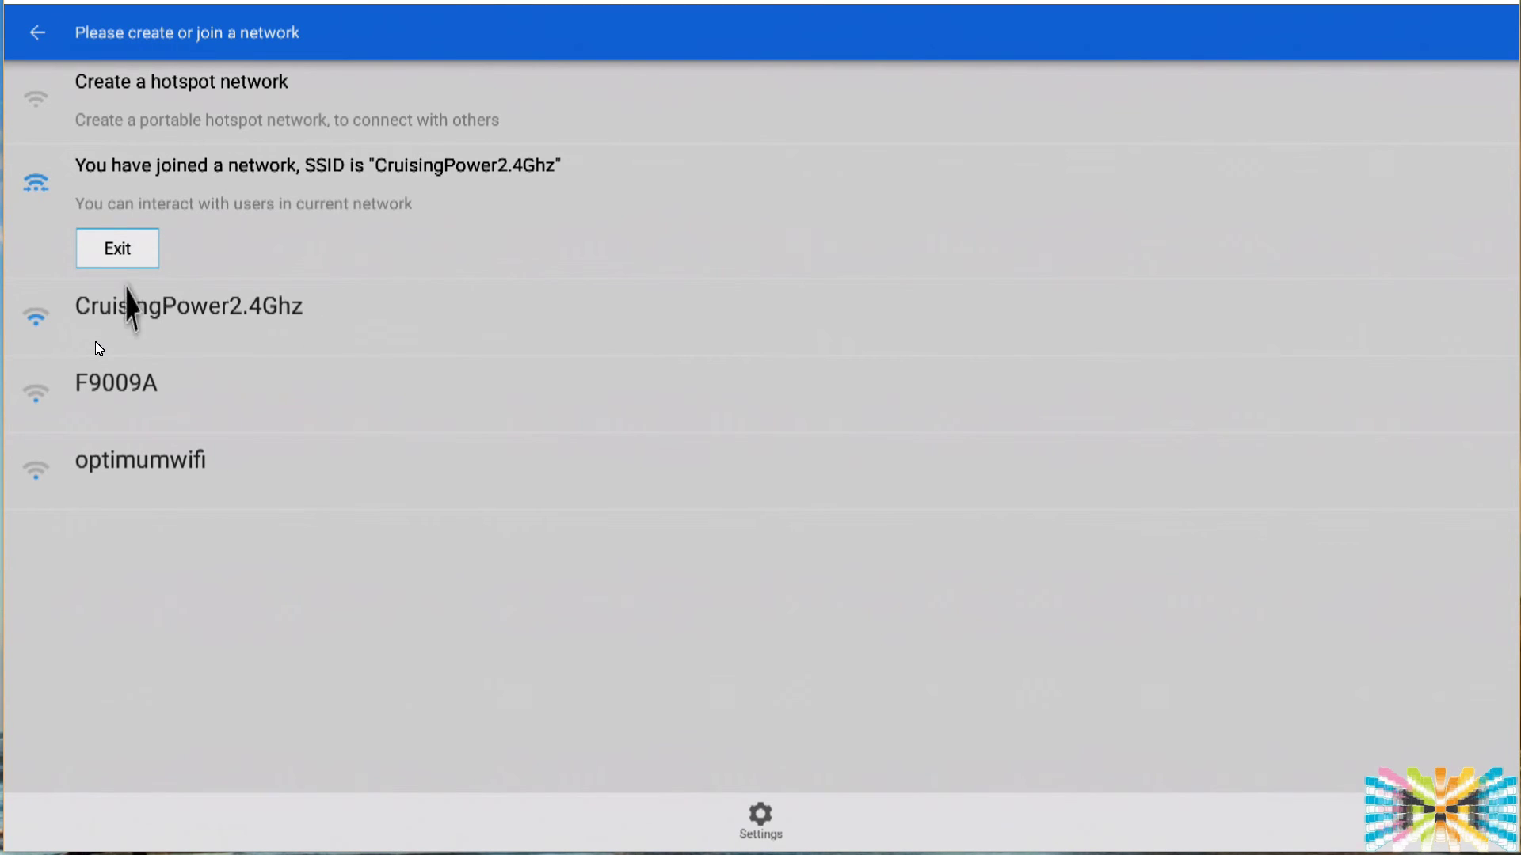
click(106, 202)
Expand the Tools group, try System Manager, and decline installing the ES Task Manager module
scroll(144, 447, down, 2)
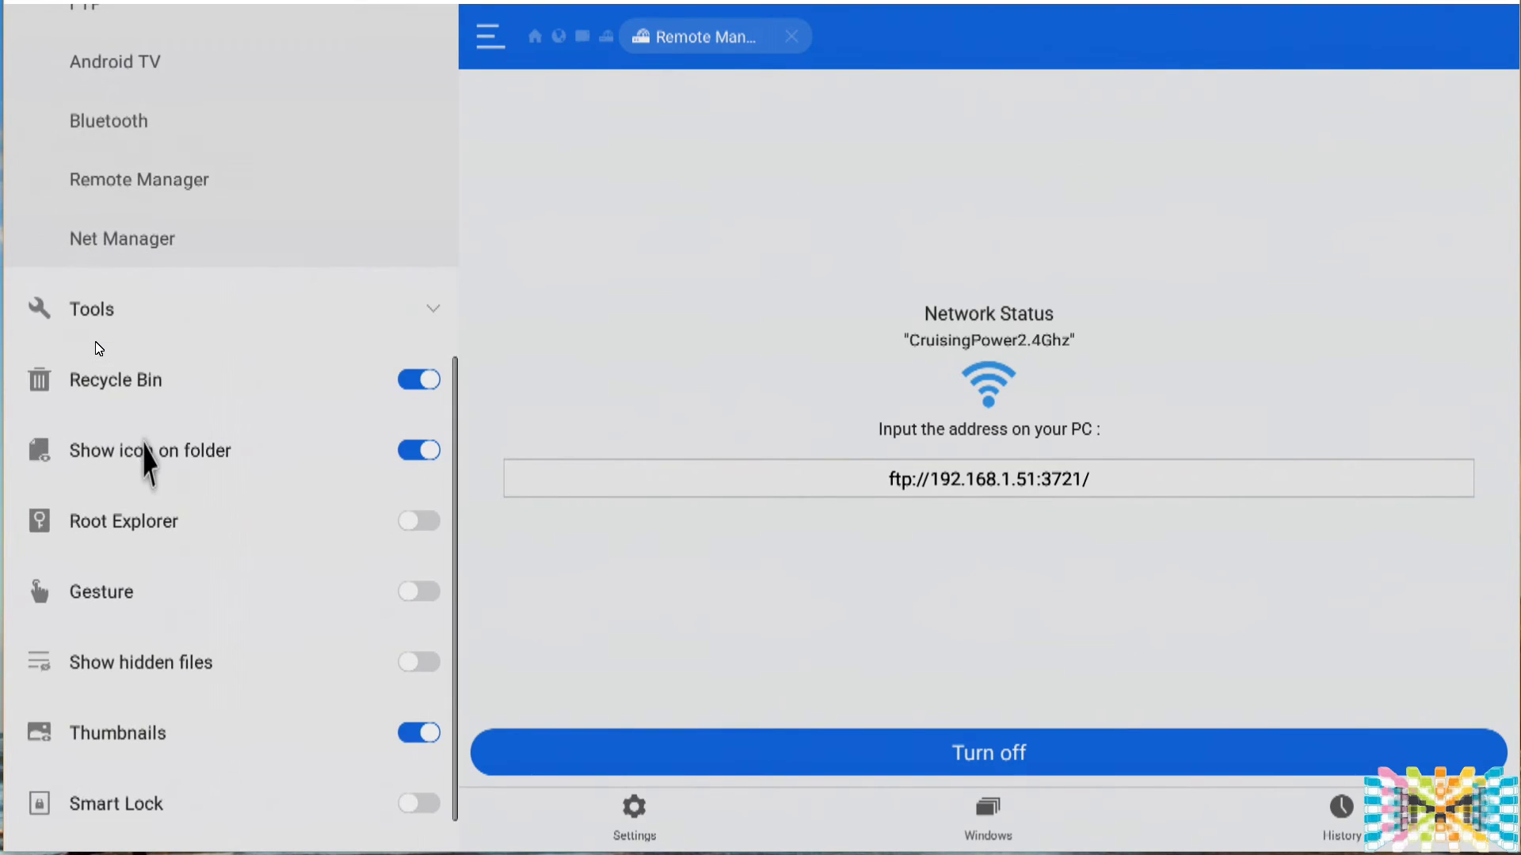
click(421, 309)
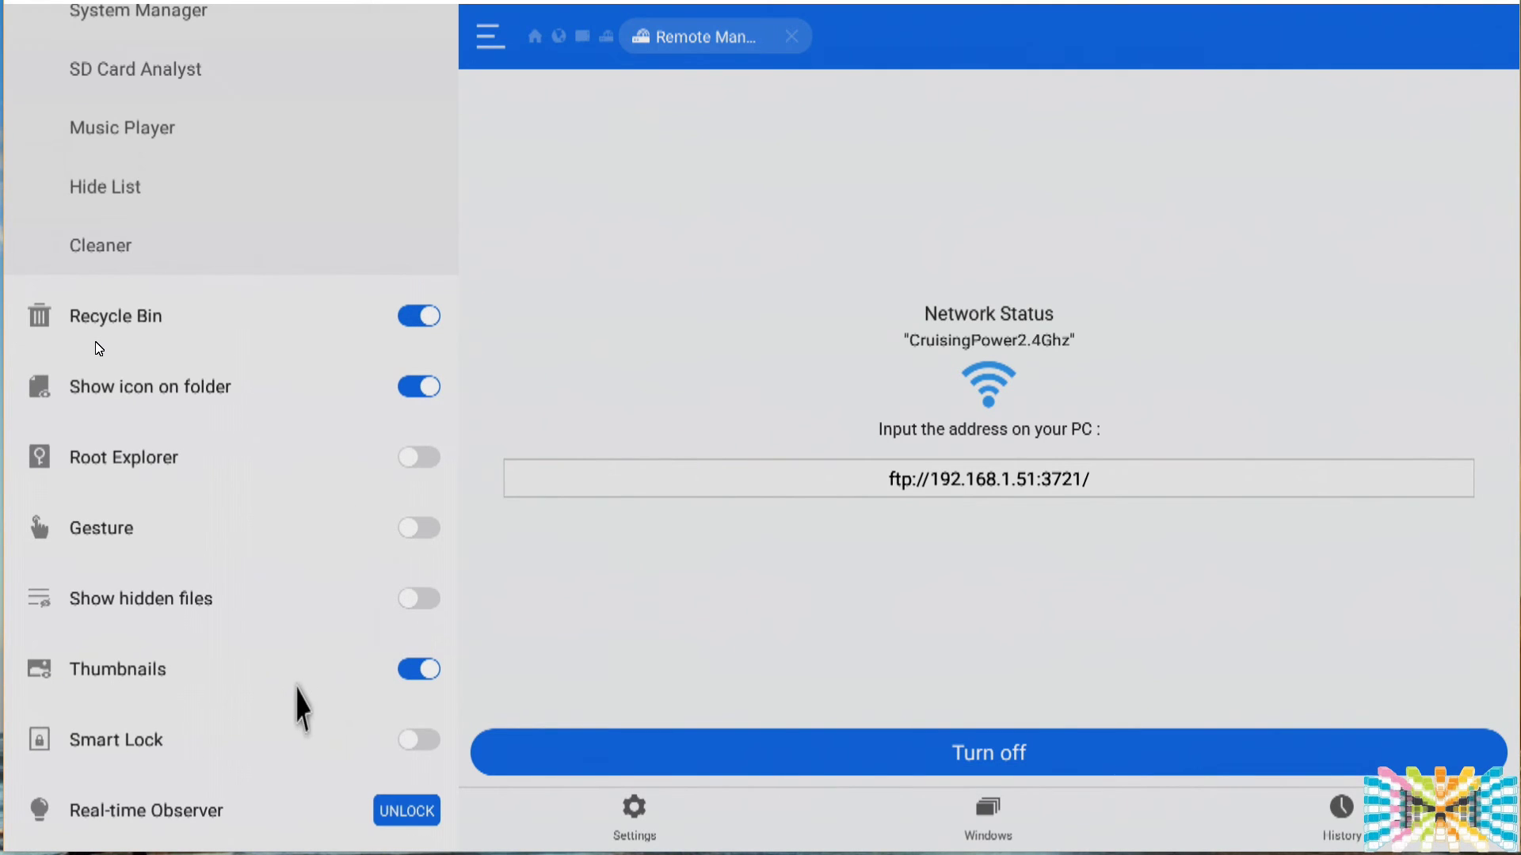
scroll(198, 509, up, 6)
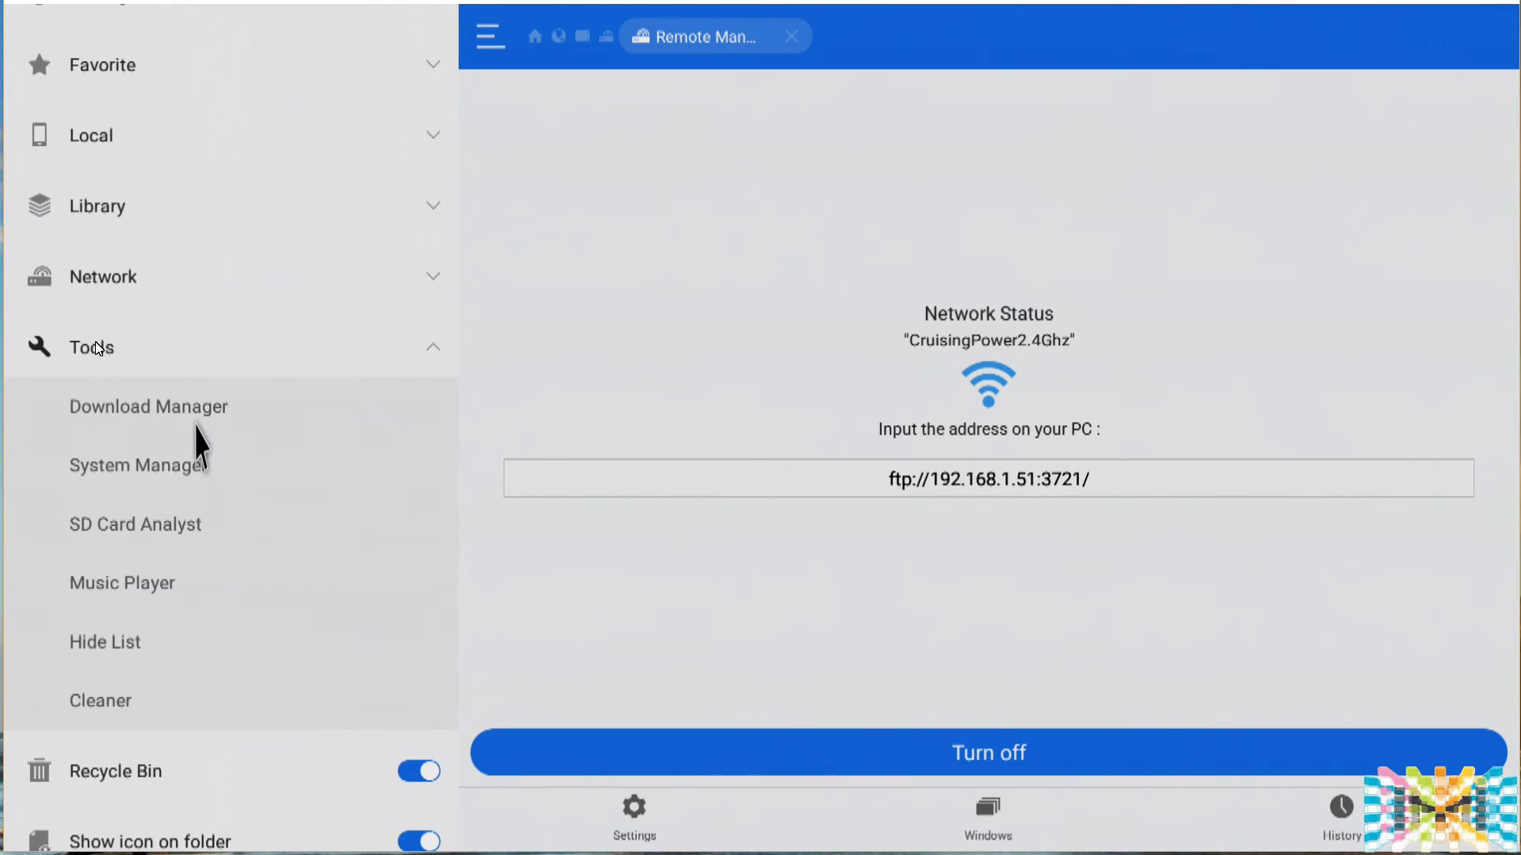
click(178, 475)
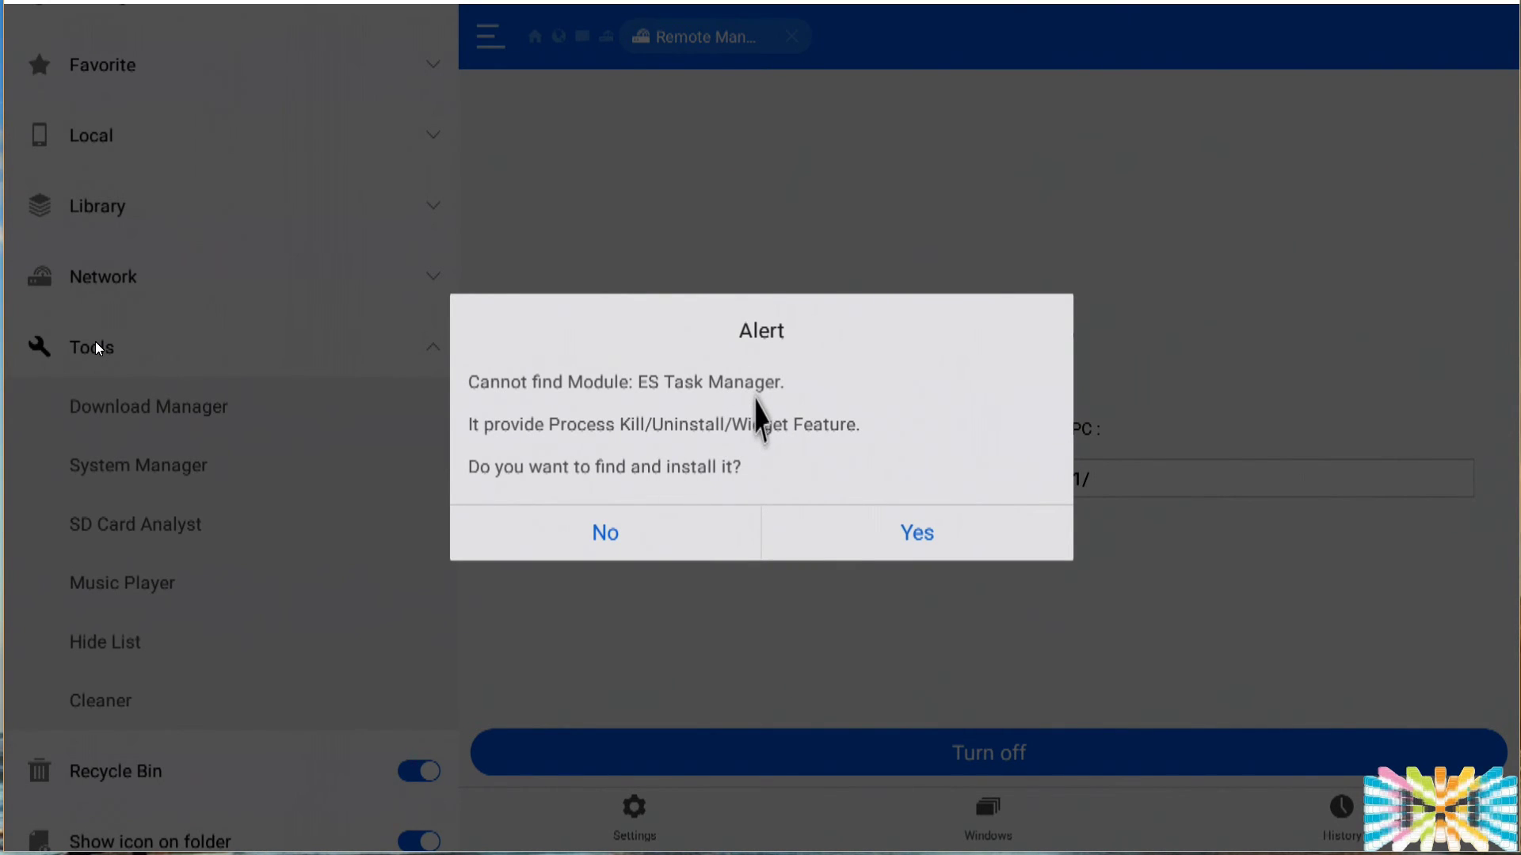
click(646, 546)
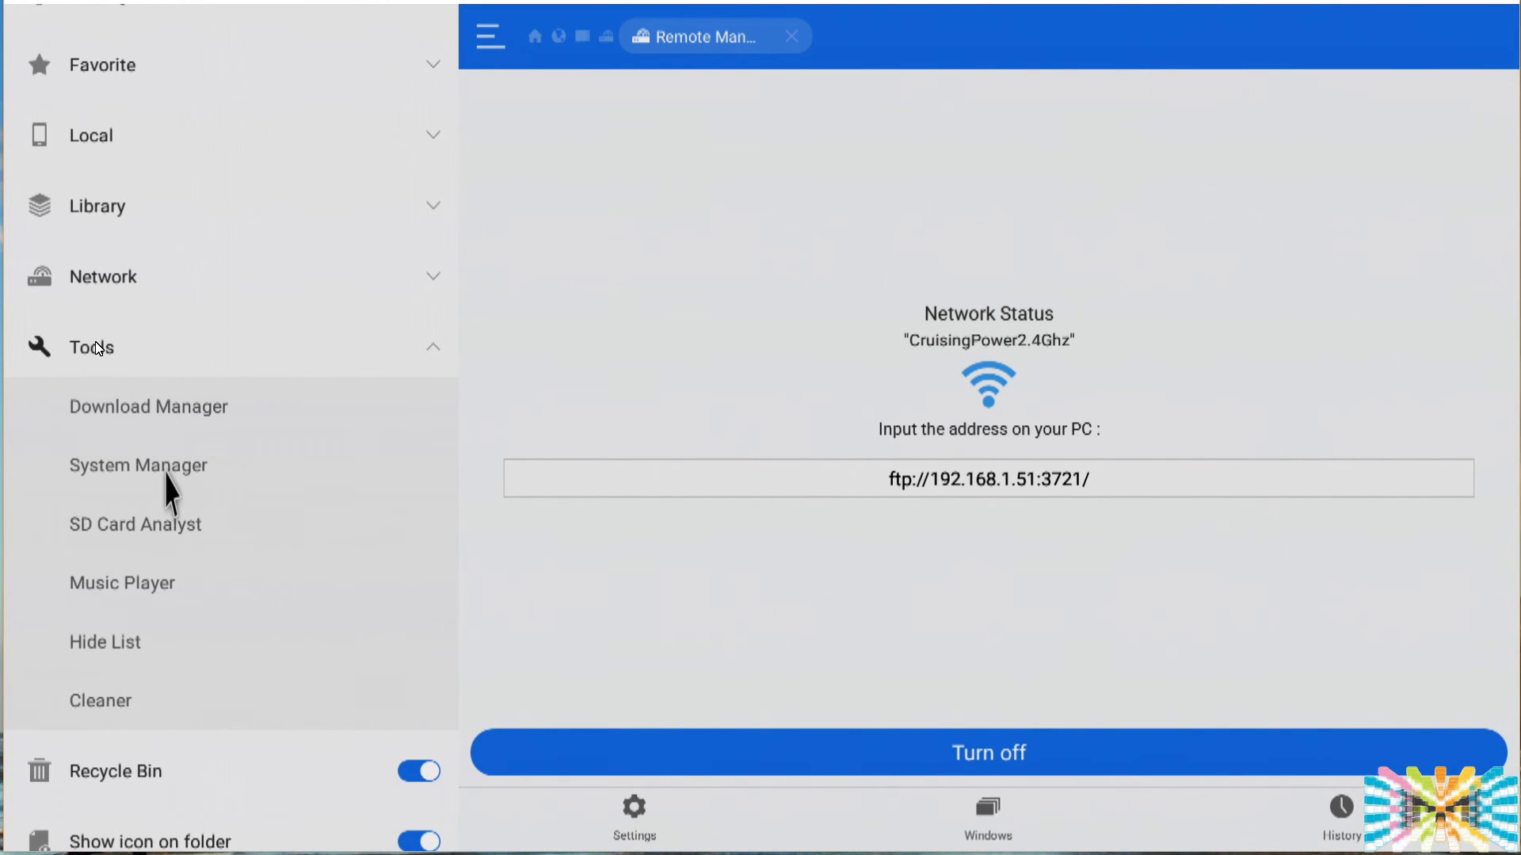
Run SD Card Analyst on /storage/emulated/0, examine its results through to App Associated Folder, and return to the Tools list
click(179, 529)
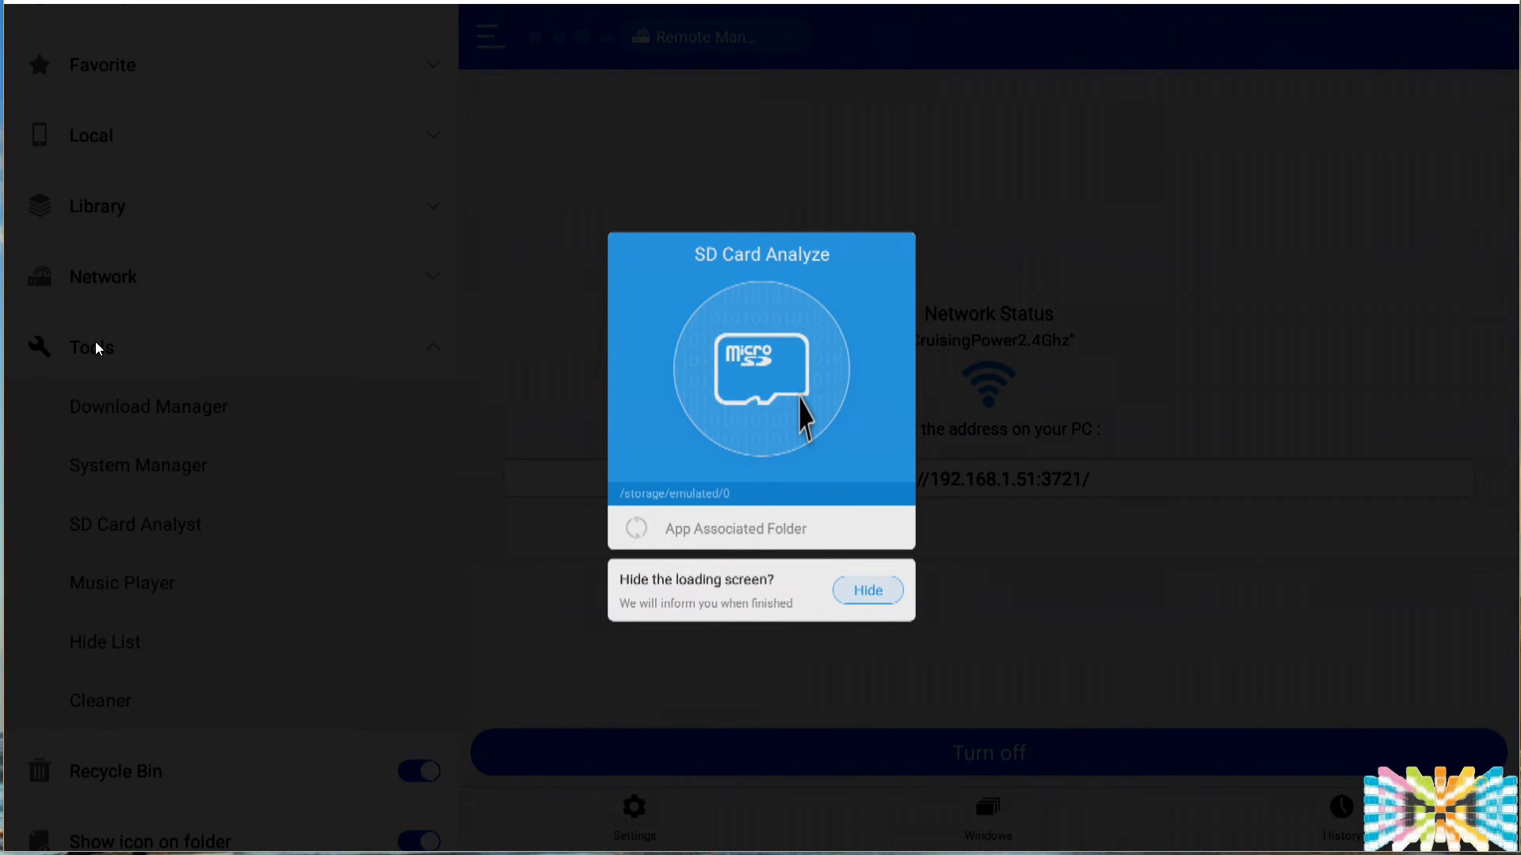
key(Escape)
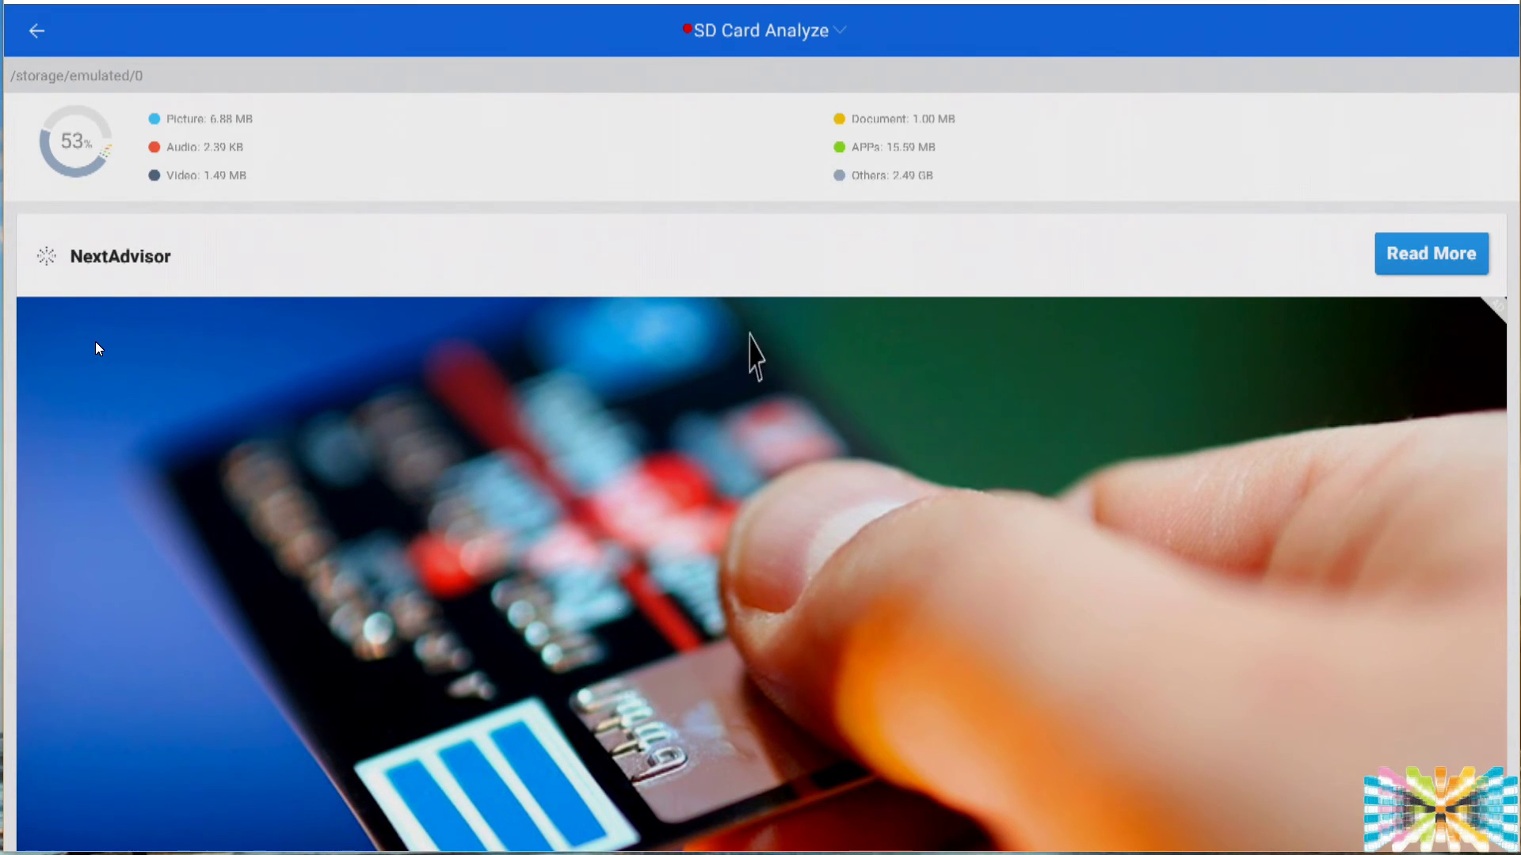
scroll(822, 245, down, 8)
scroll(586, 739, down, 2)
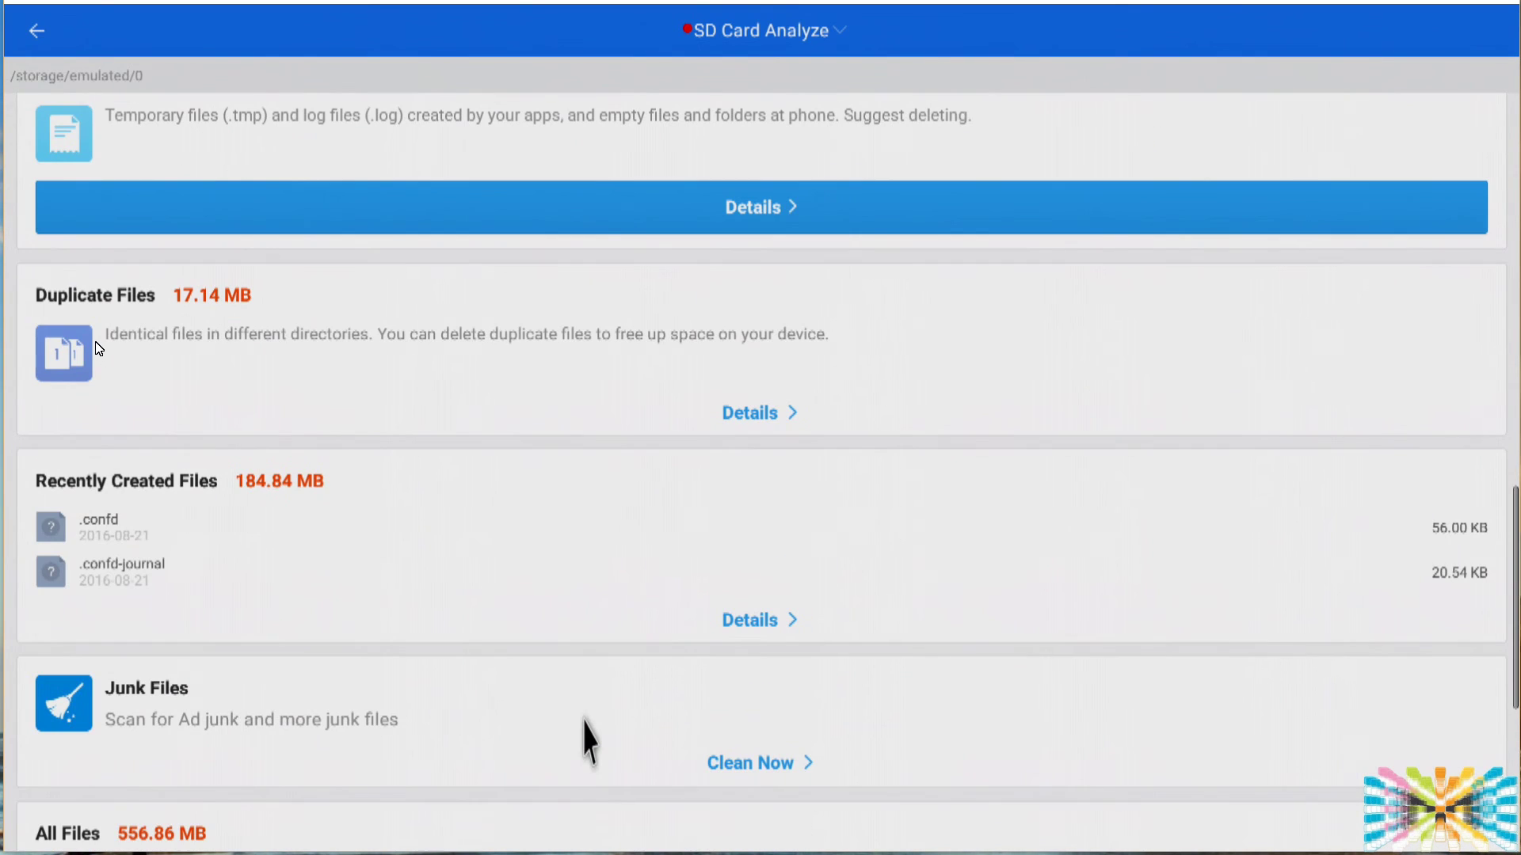
scroll(772, 587, down, 4)
scroll(774, 610, down, 2)
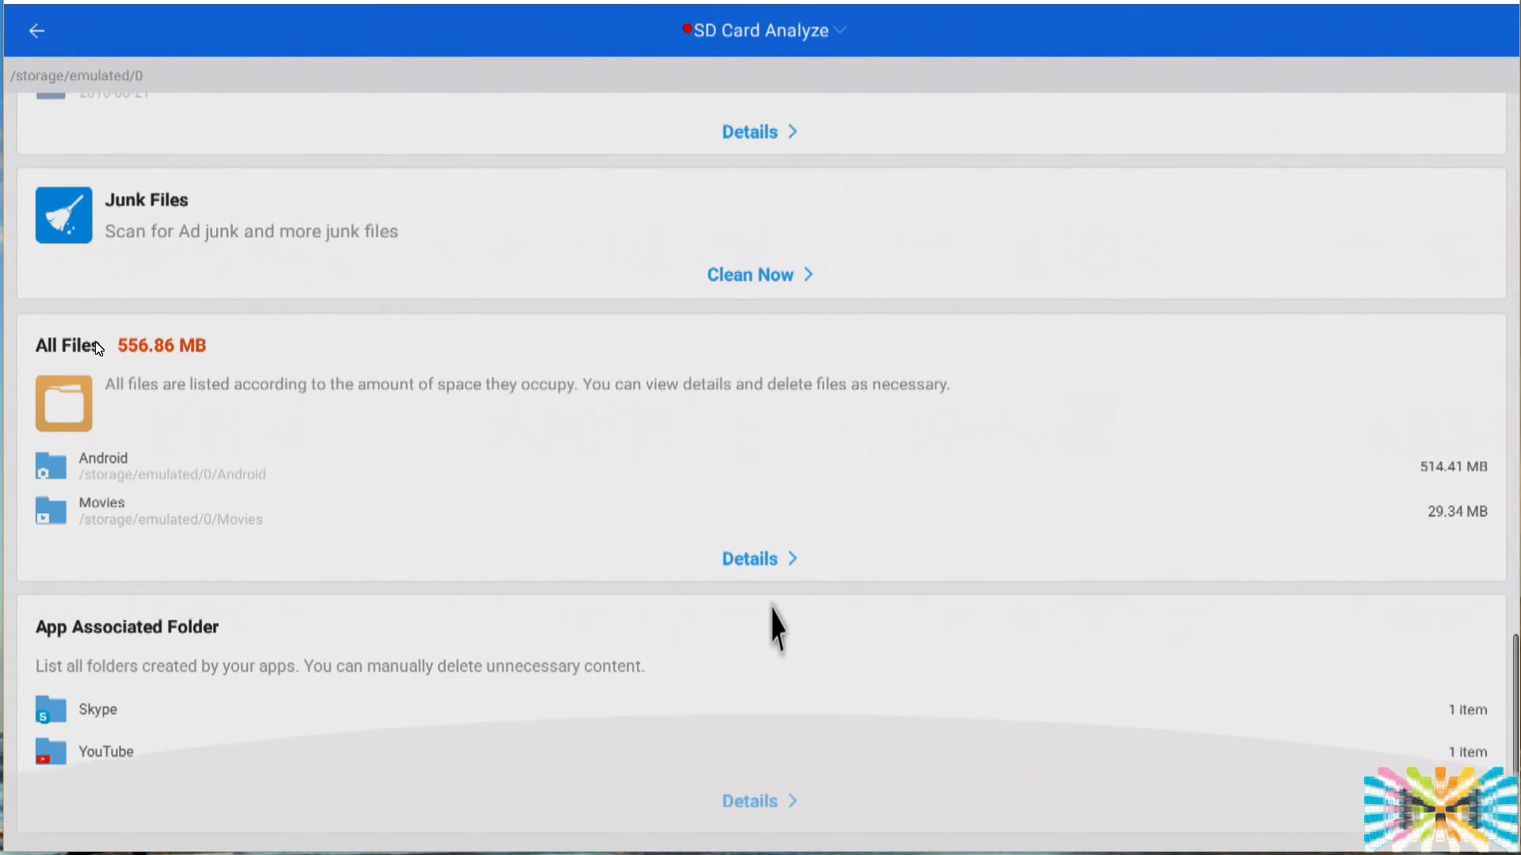
key(Escape)
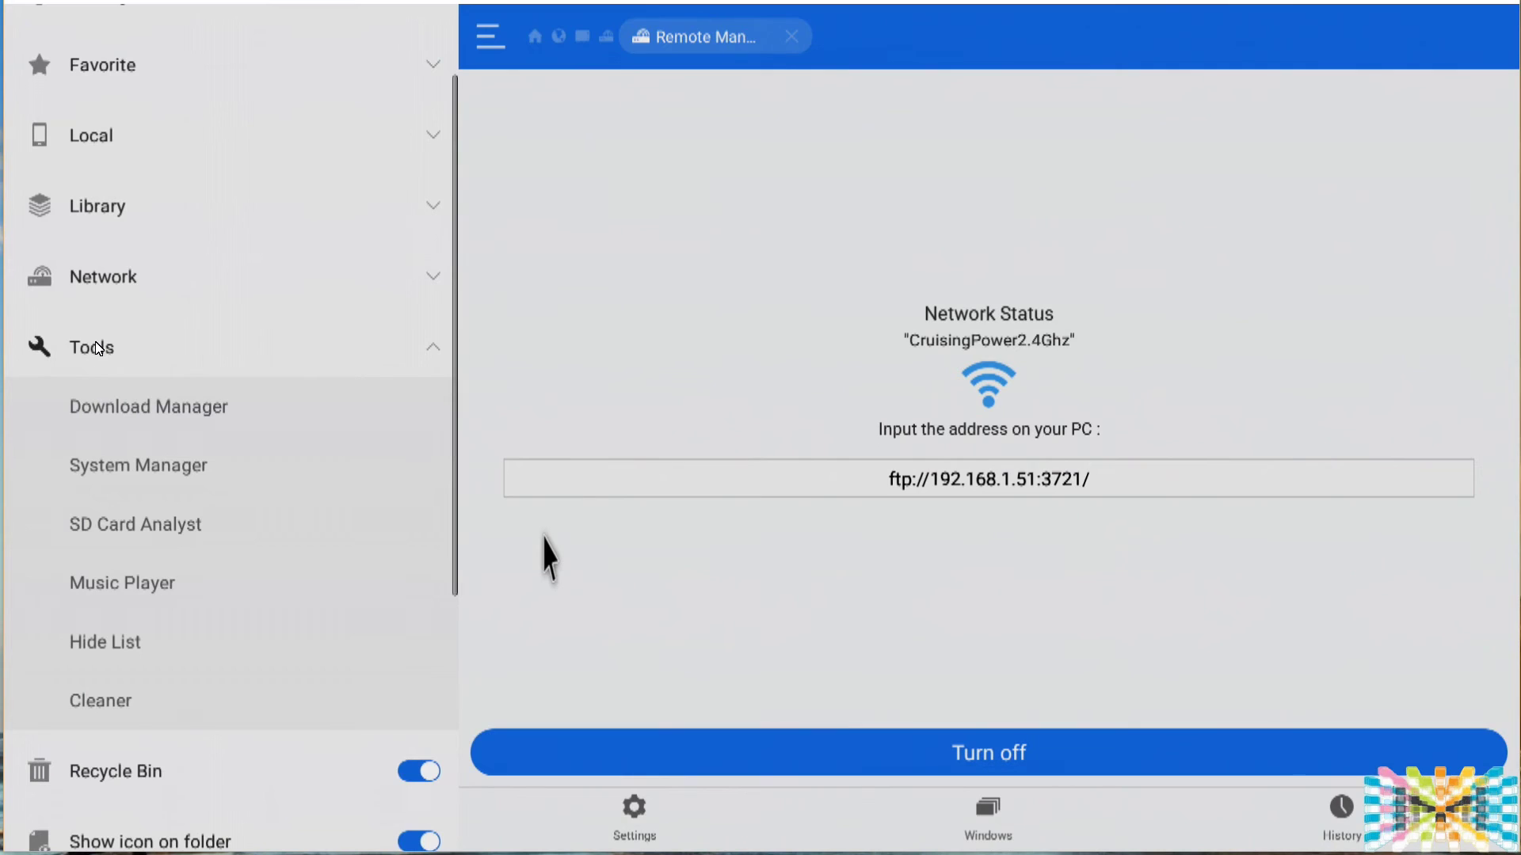
Leave the Remote Manager page, view the All Songs list in Music Player, and return to the FTP page
key(Escape)
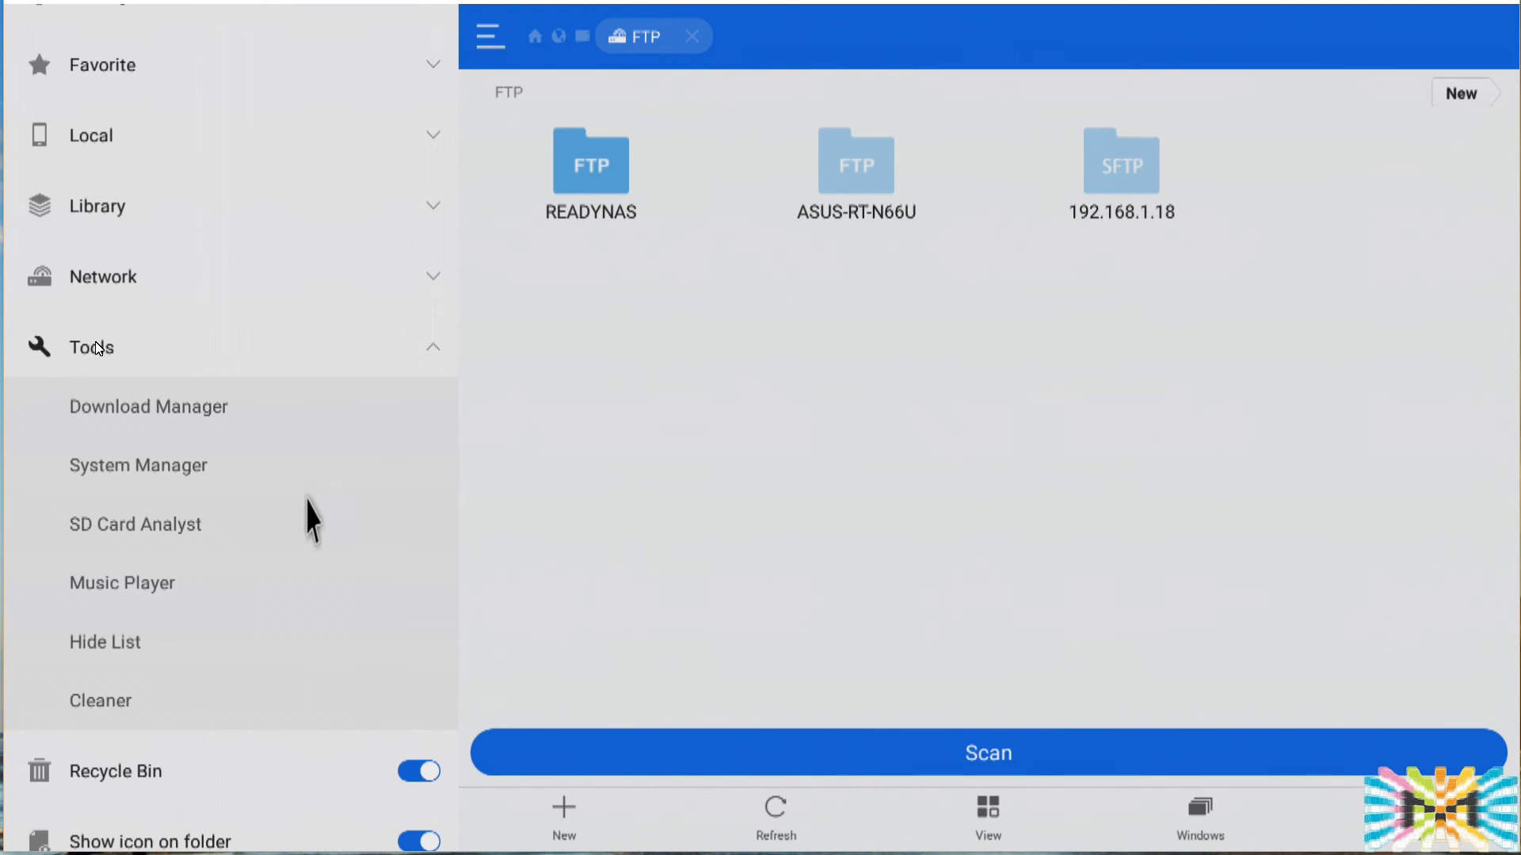
scroll(285, 614, down, 3)
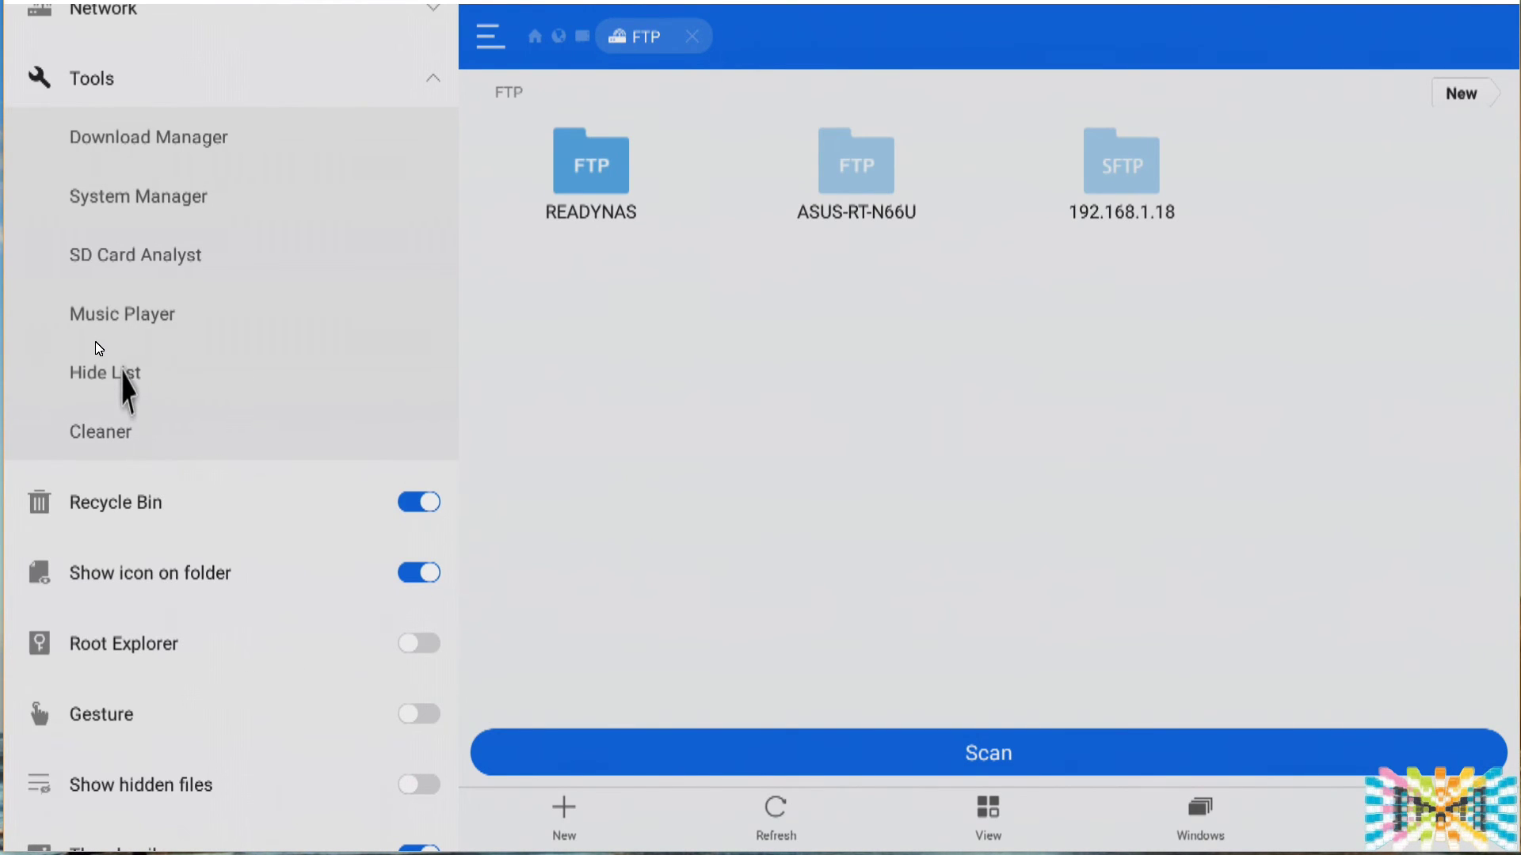
click(144, 339)
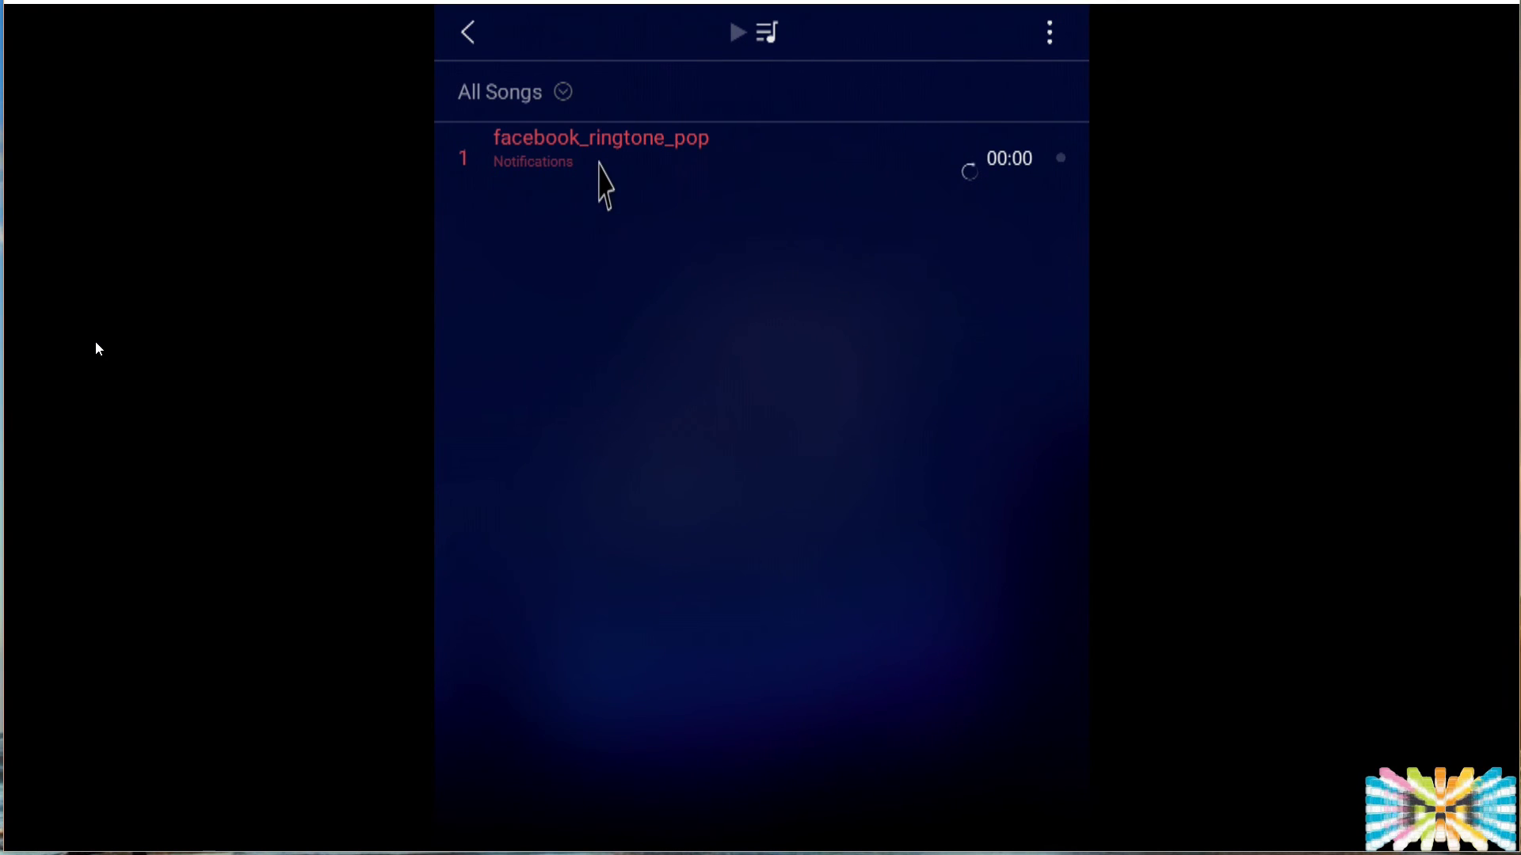
click(469, 32)
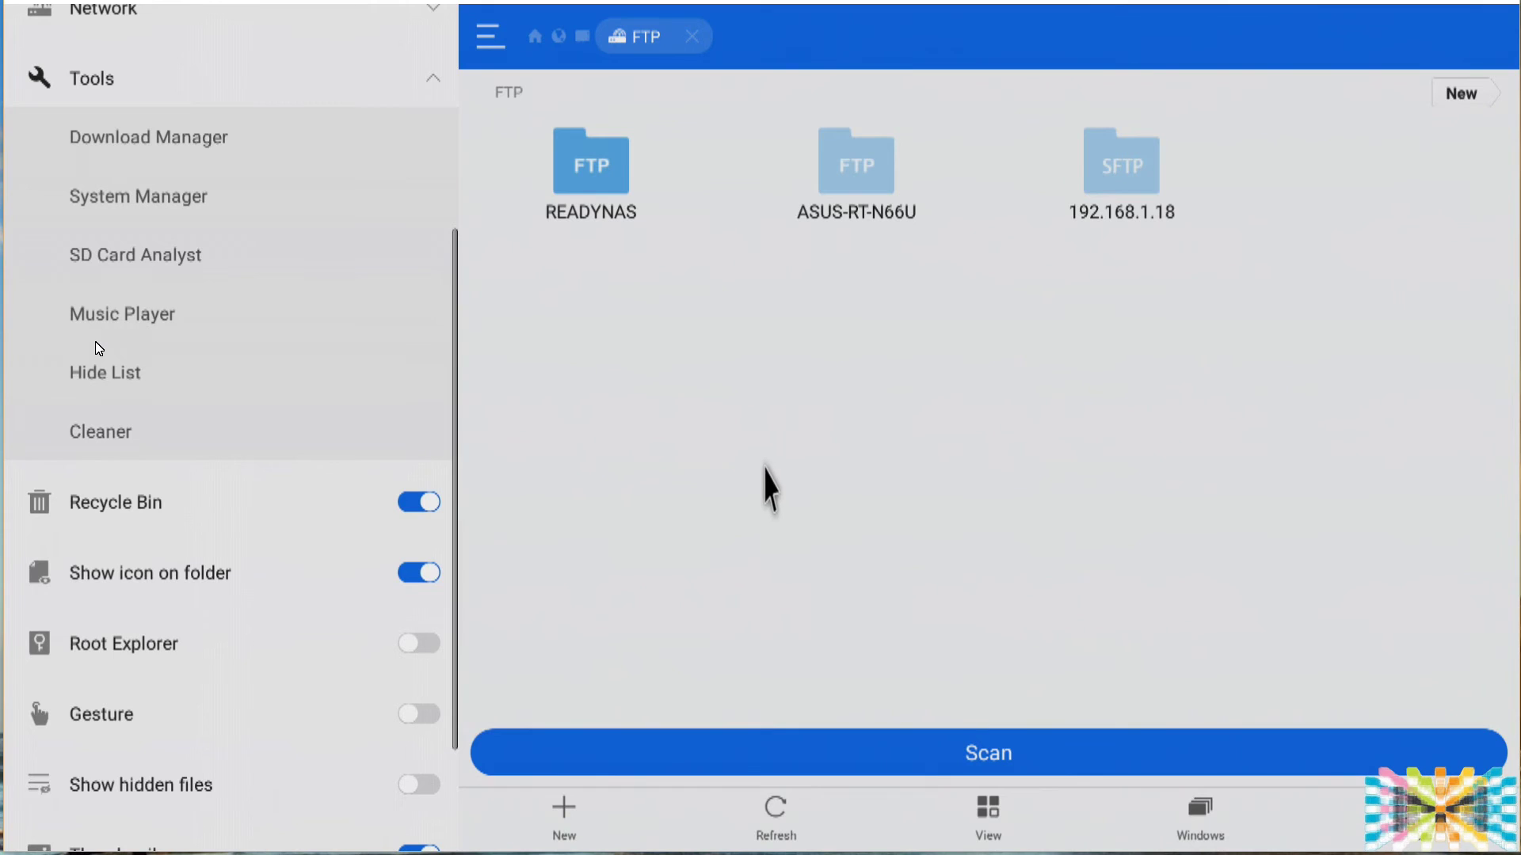
Look over the remaining sidebar options, collapse Tools, view the Settings categories, and go back
scroll(236, 610, down, 3)
scroll(237, 628, up, 8)
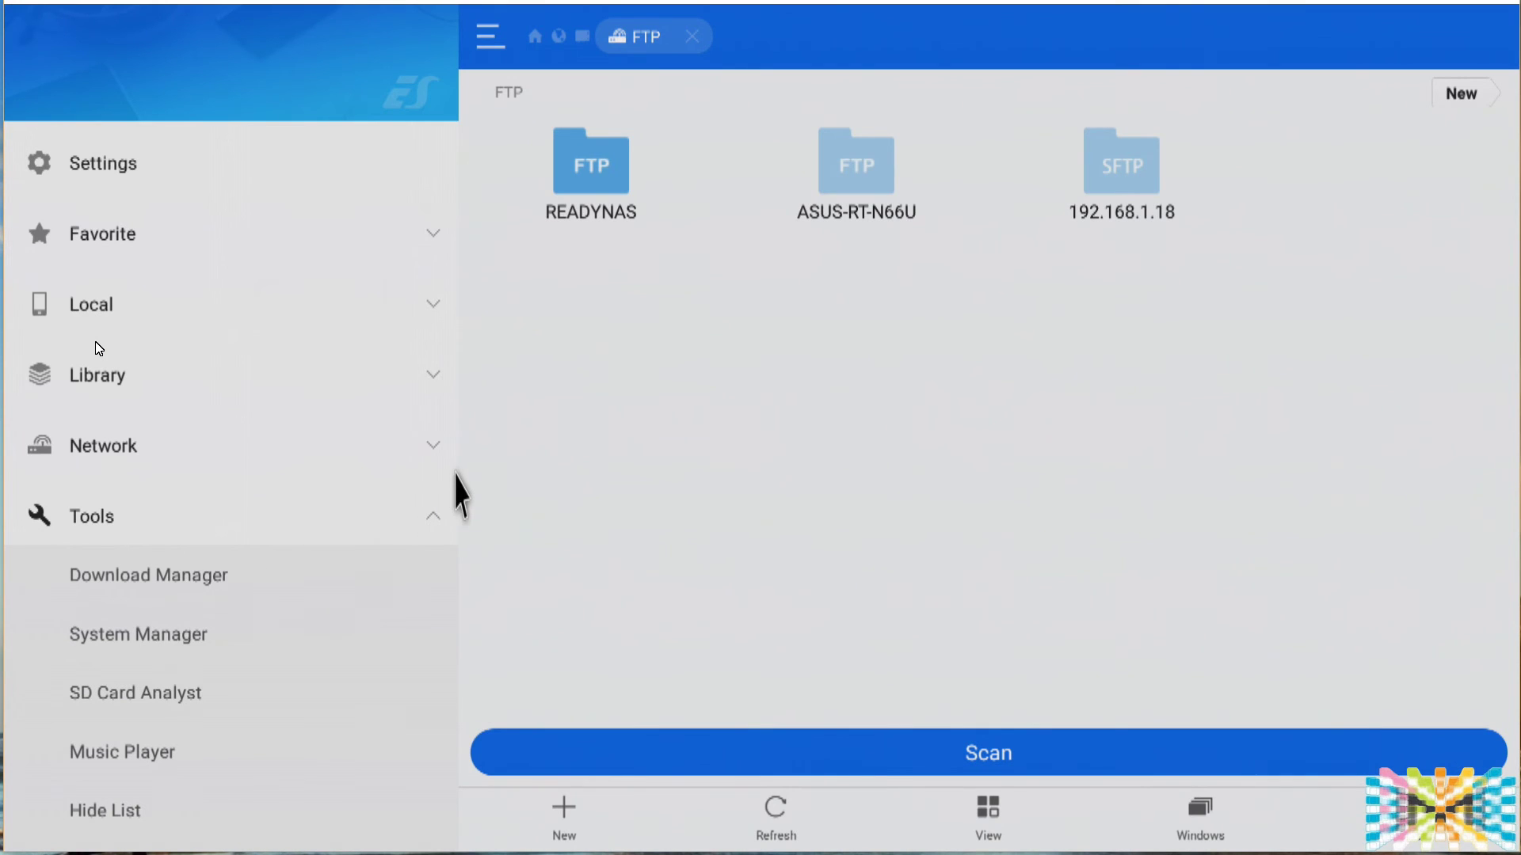
click(435, 524)
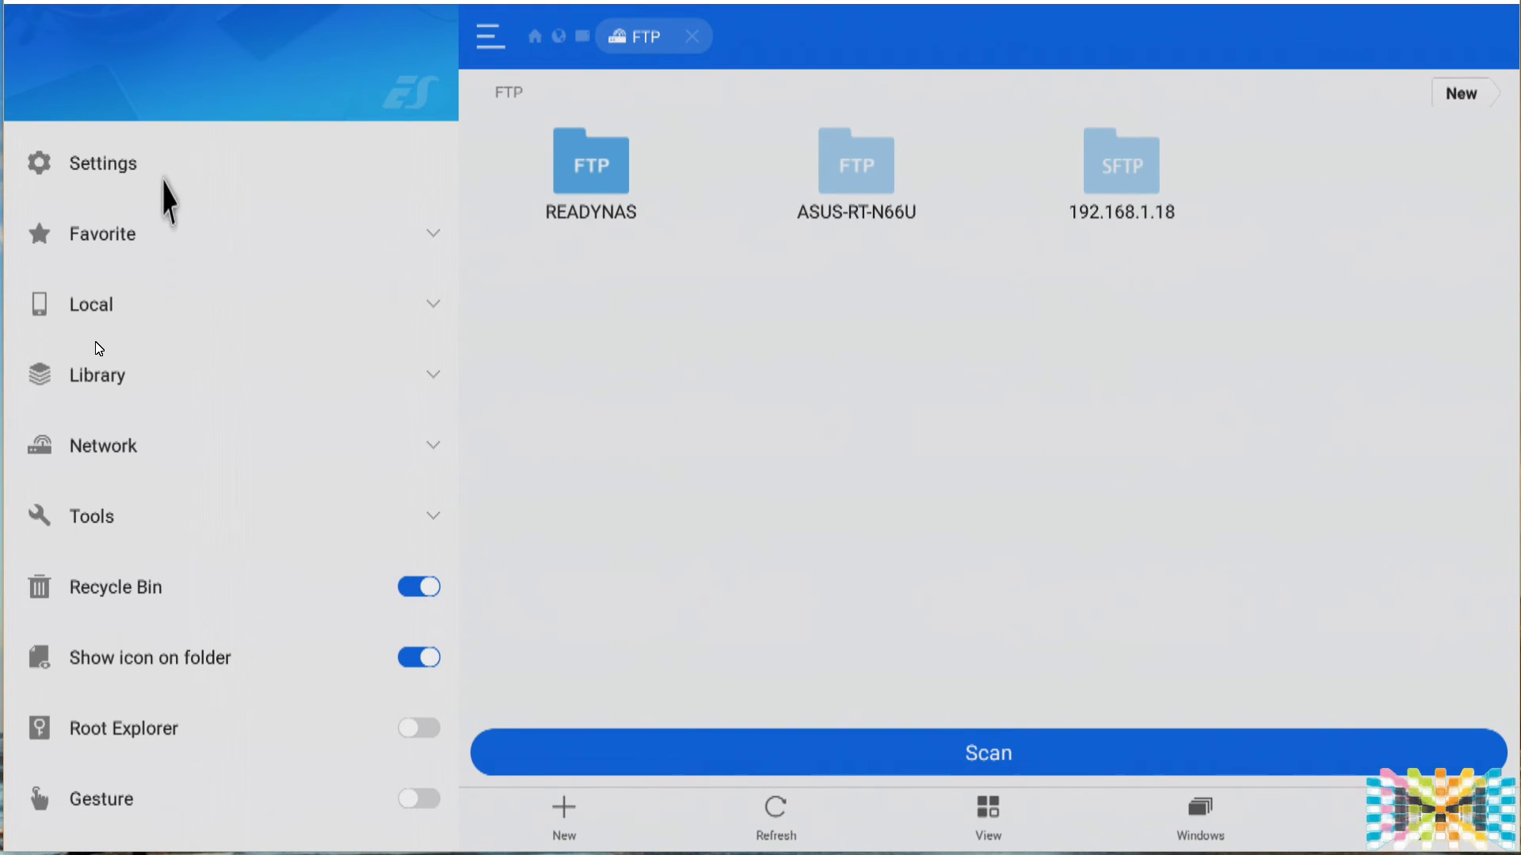
click(121, 166)
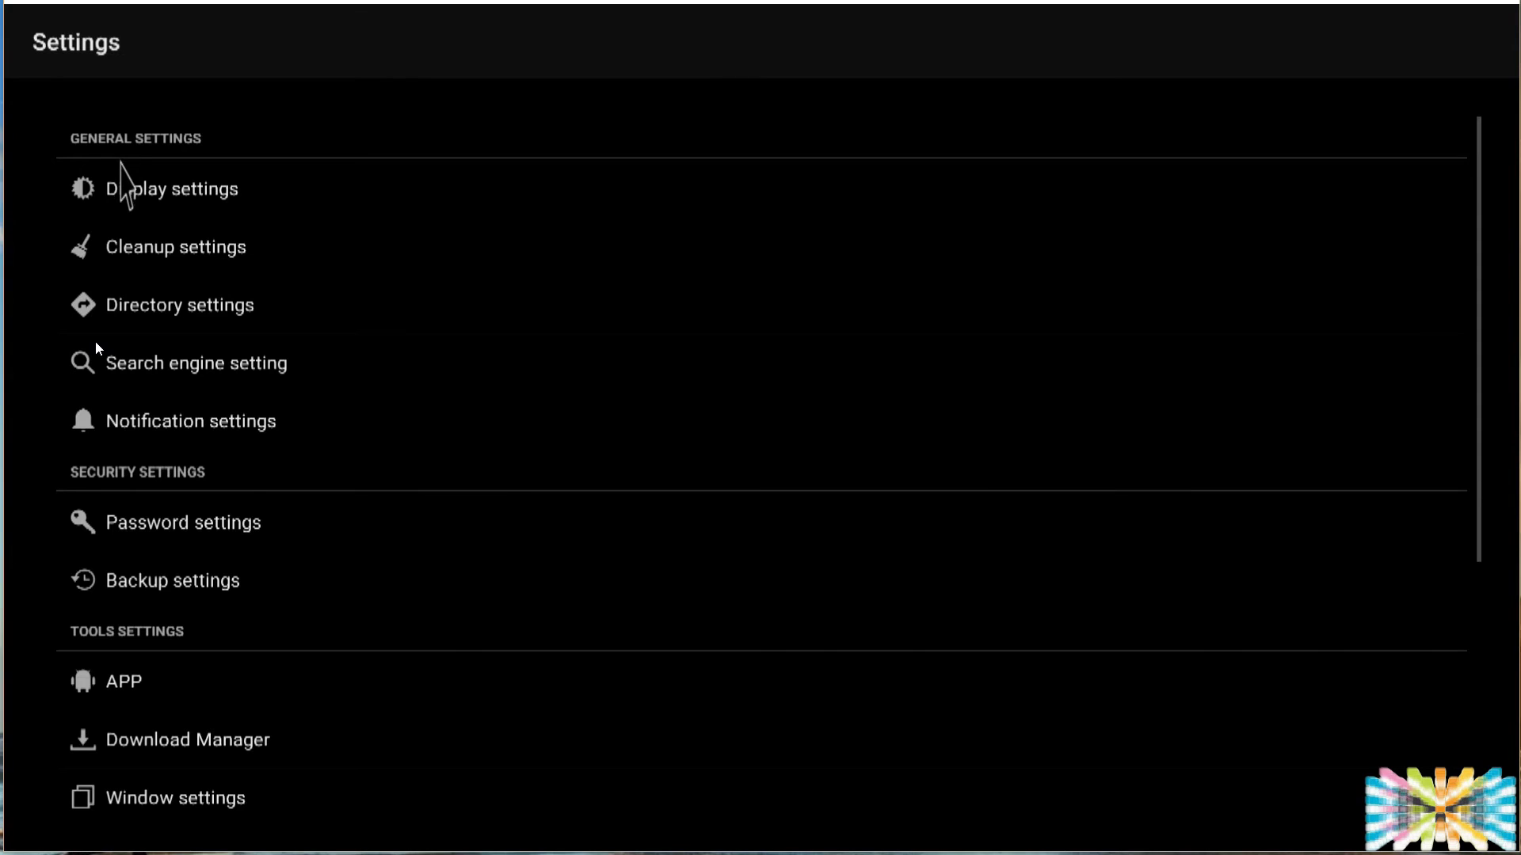
key(Escape)
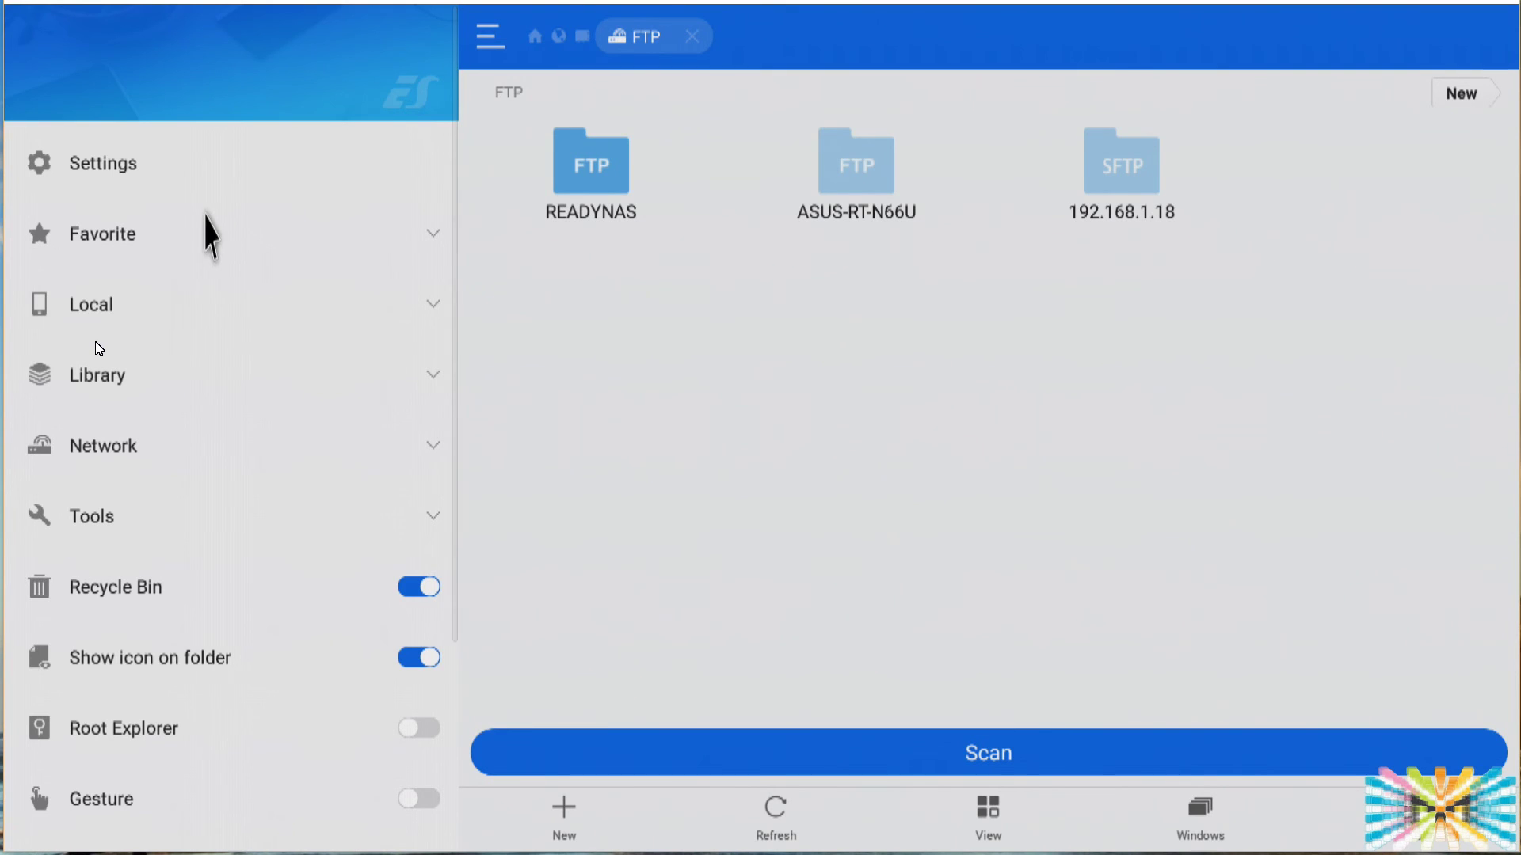
Go to the local Home page and scan for junk with the Cleaner
click(96, 303)
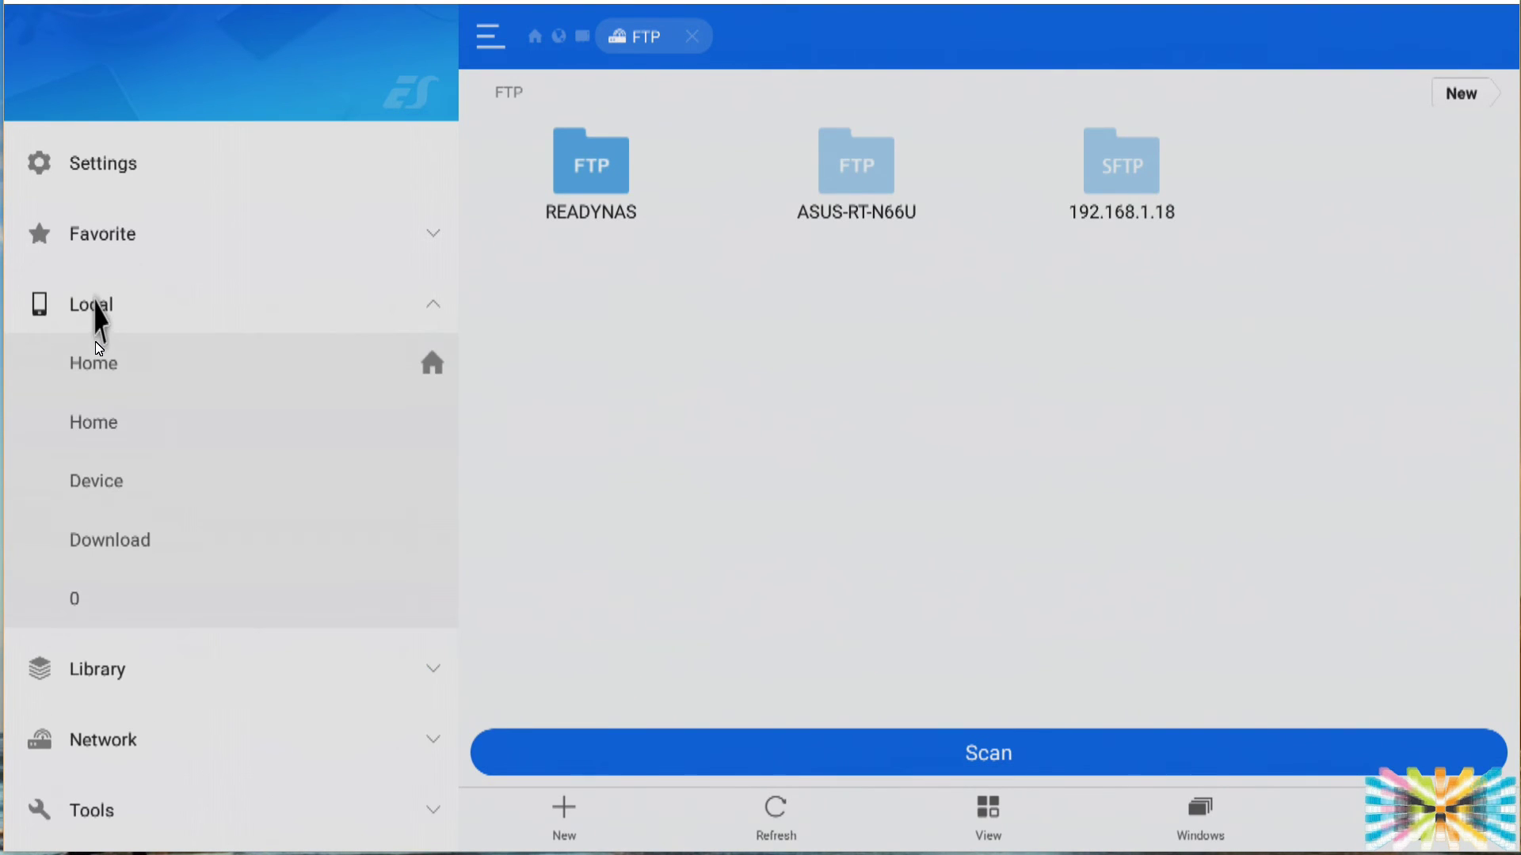
click(96, 370)
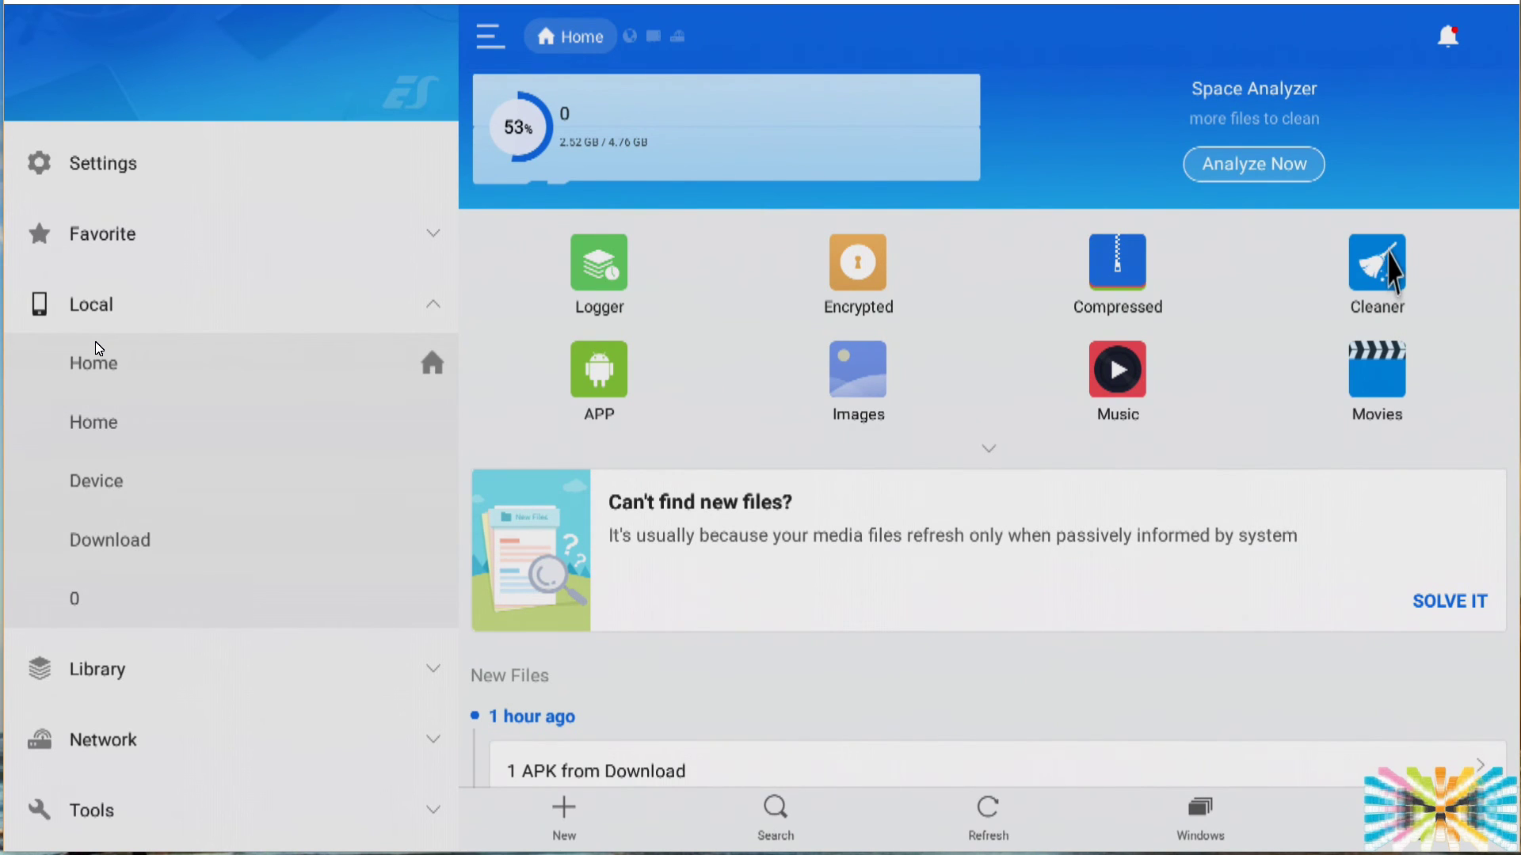
click(1392, 266)
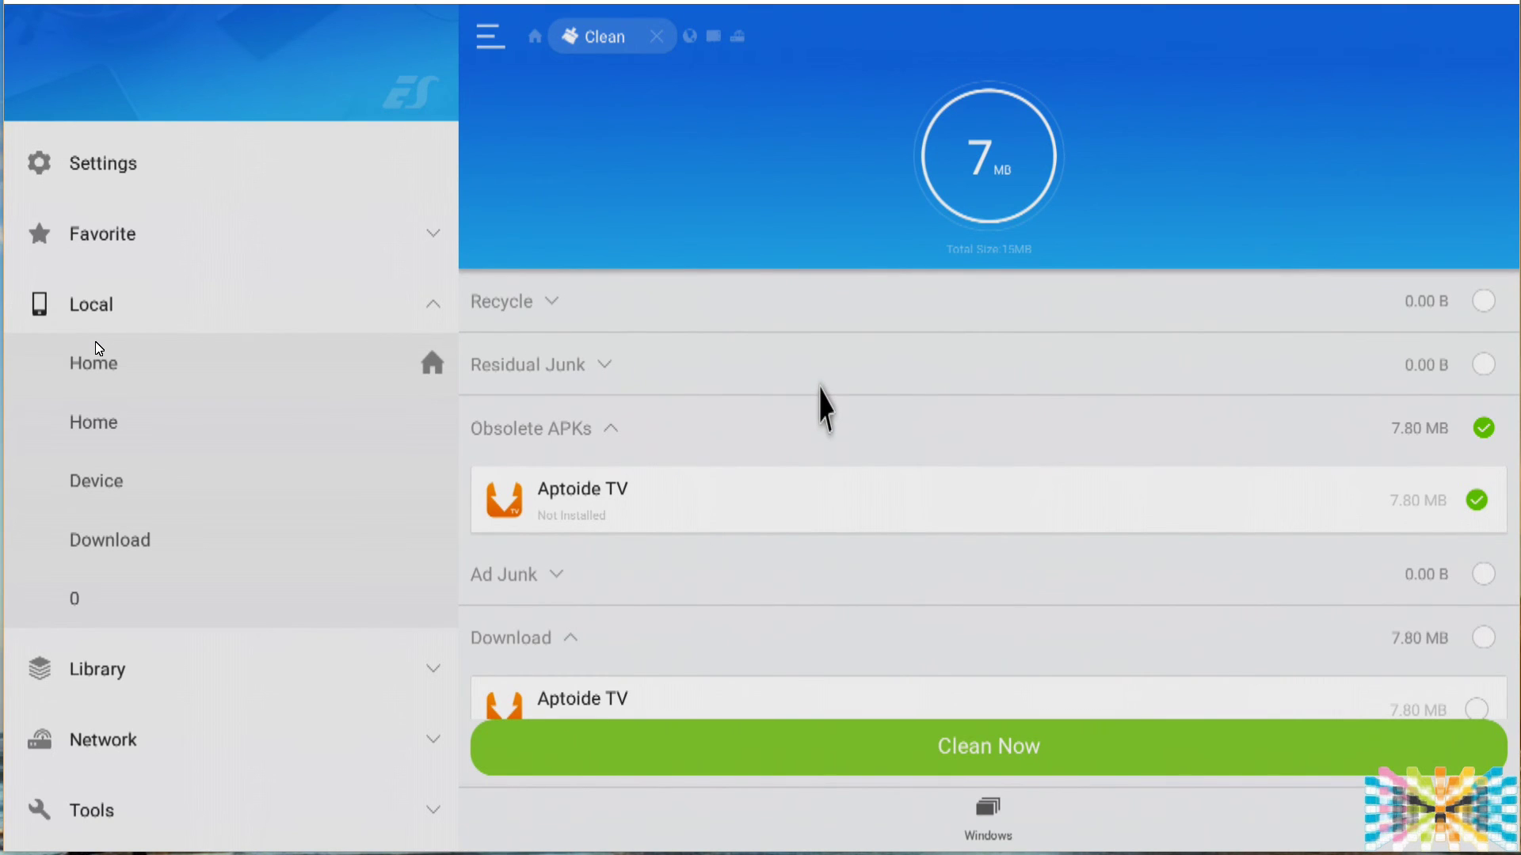
Review the junk categories, clean the selected obsolete Aptoide TV APK, and return to the Home page
scroll(905, 466, down, 1)
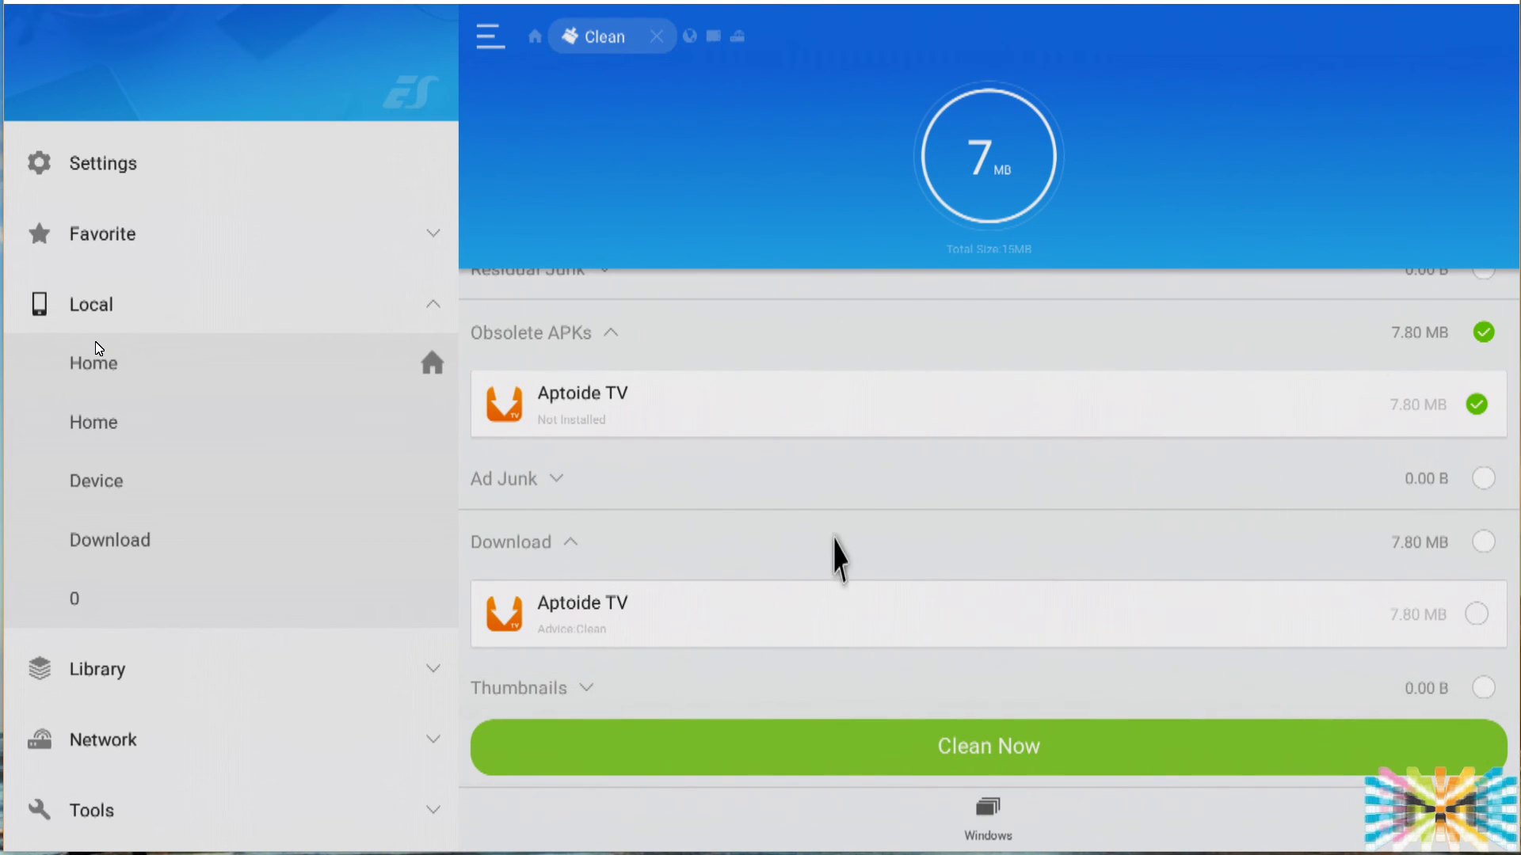
drag(855, 455, 842, 577)
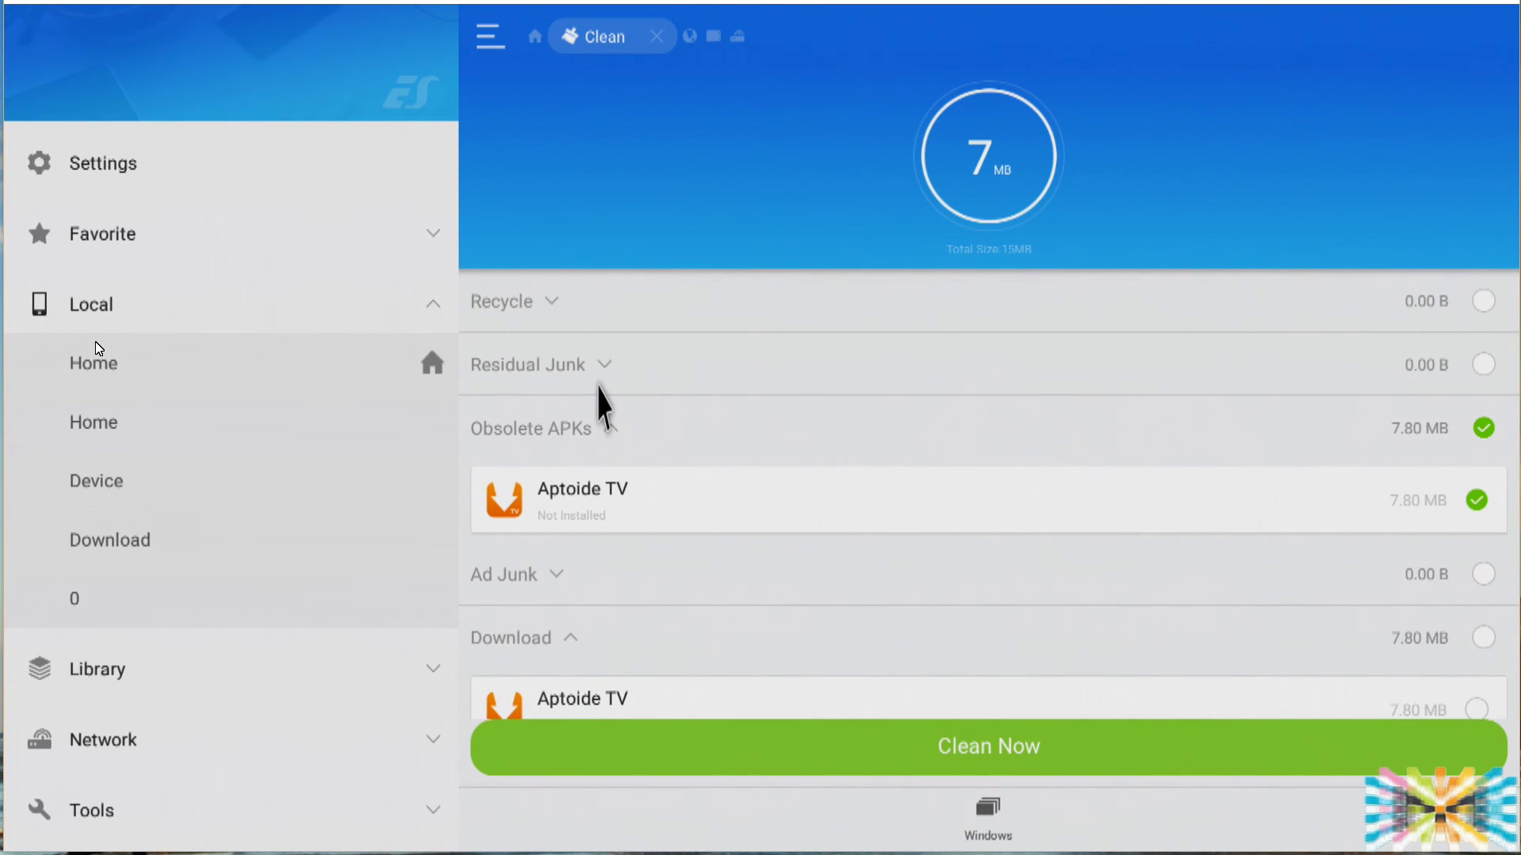
scroll(792, 380, down, 2)
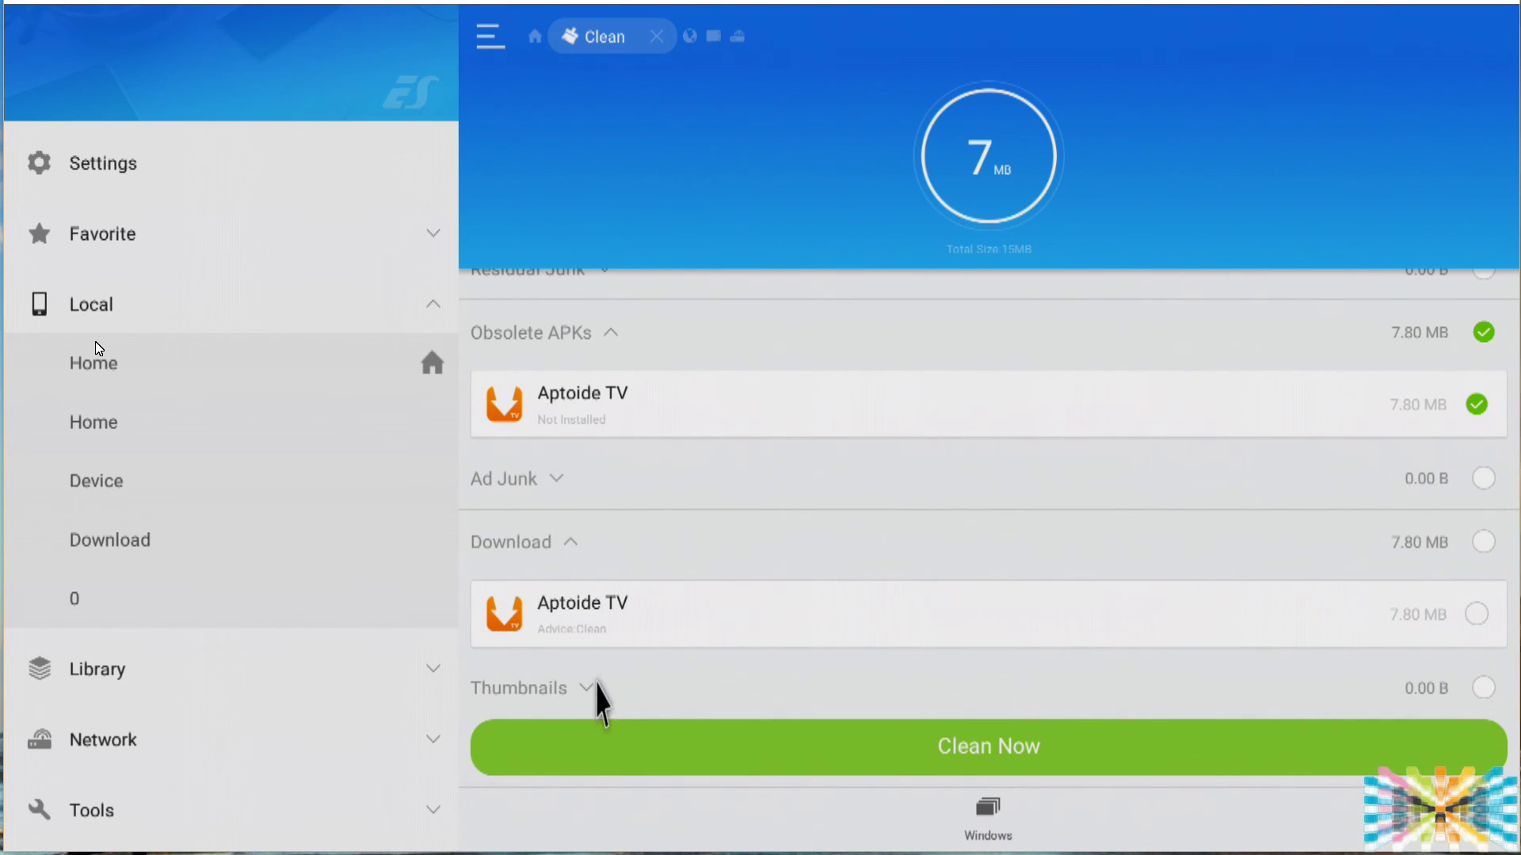
click(1003, 752)
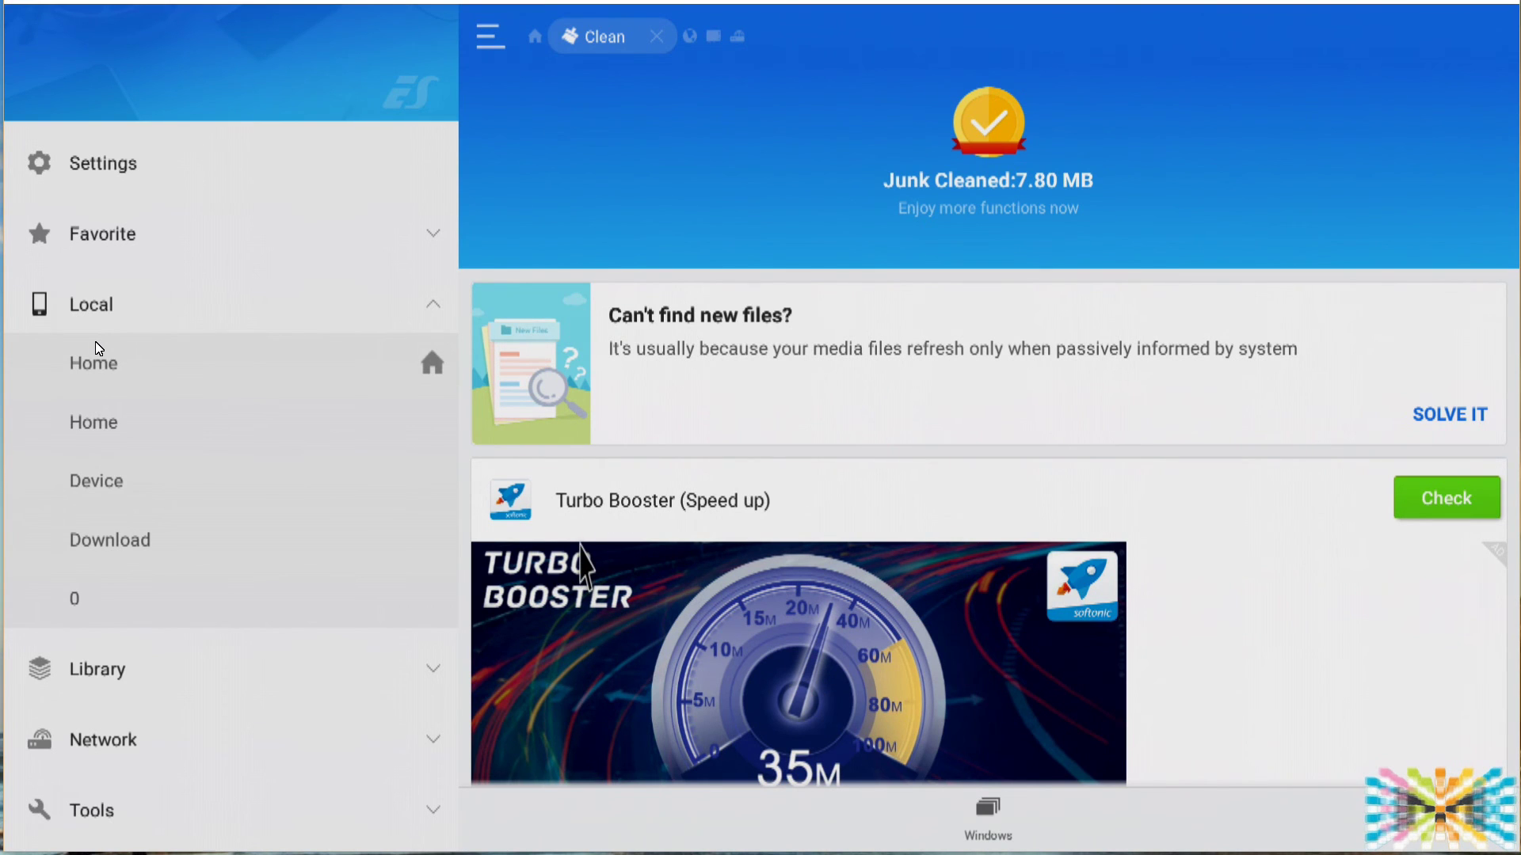
key(Escape)
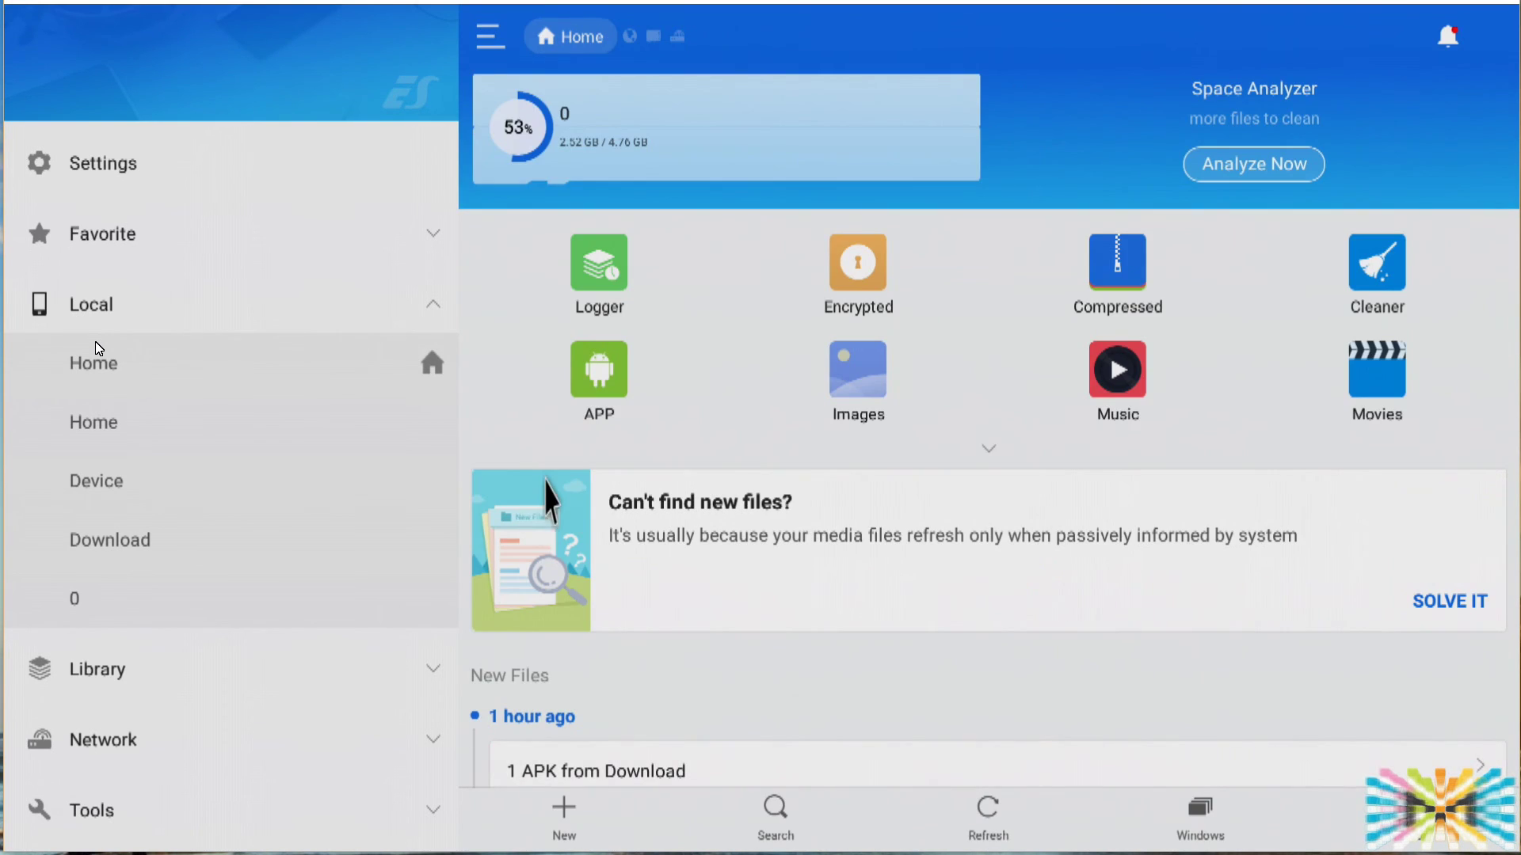